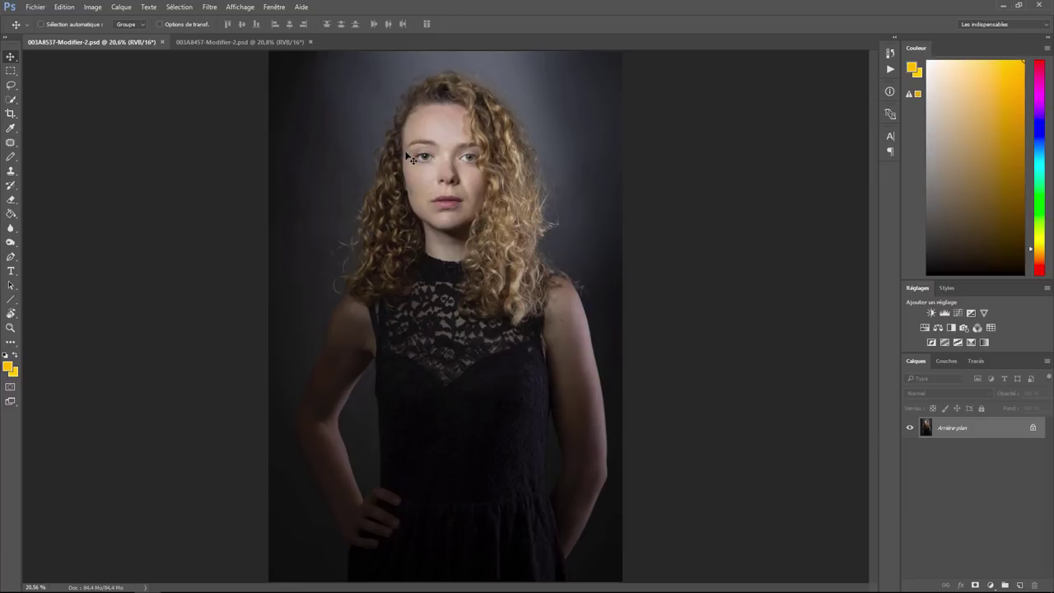
key(ctrl+plus)
key(ctrl+plus)
key(ctrl+plus)
drag(346, 16, 508, 353)
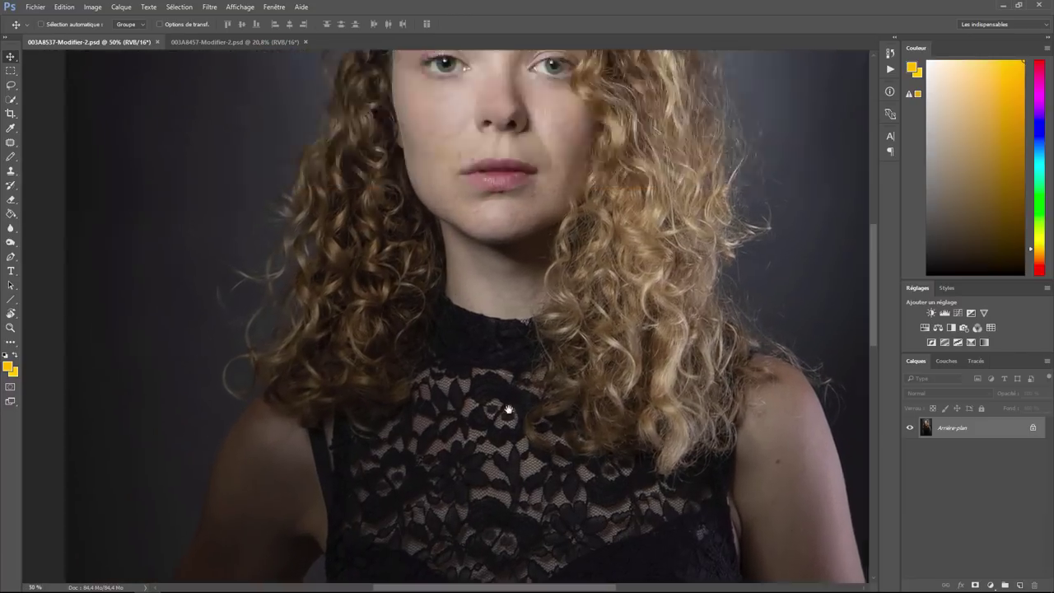
key(ctrl+plus)
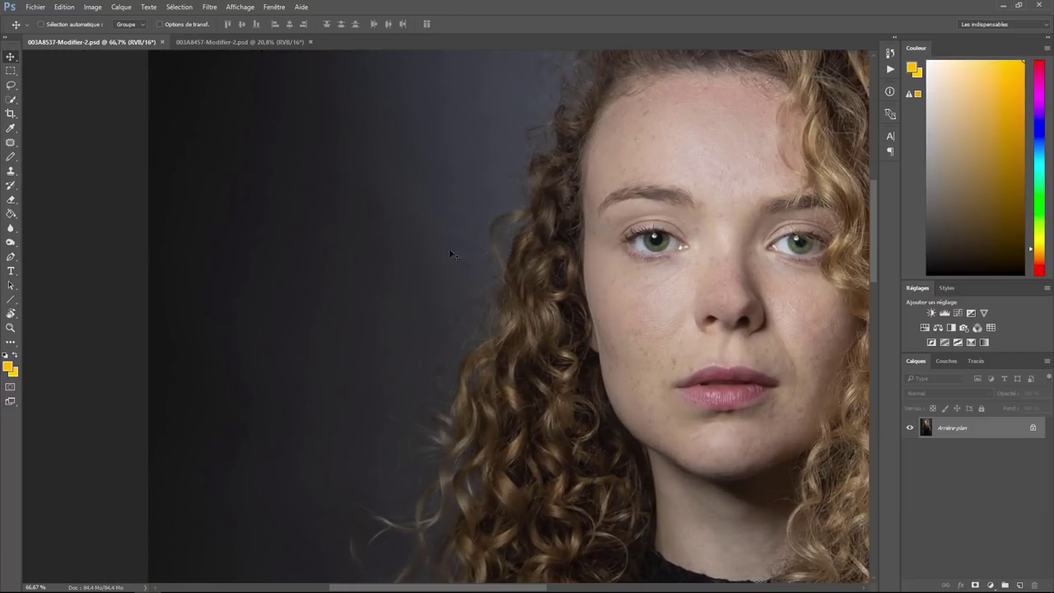
click(218, 43)
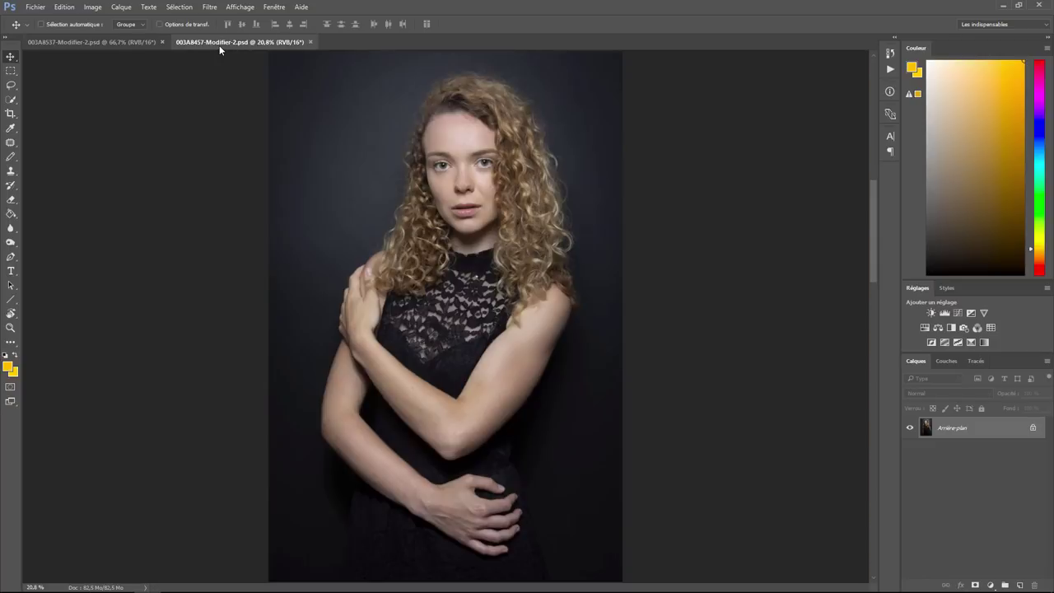
scroll(368, 172, up, 1)
scroll(368, 171, up, 1)
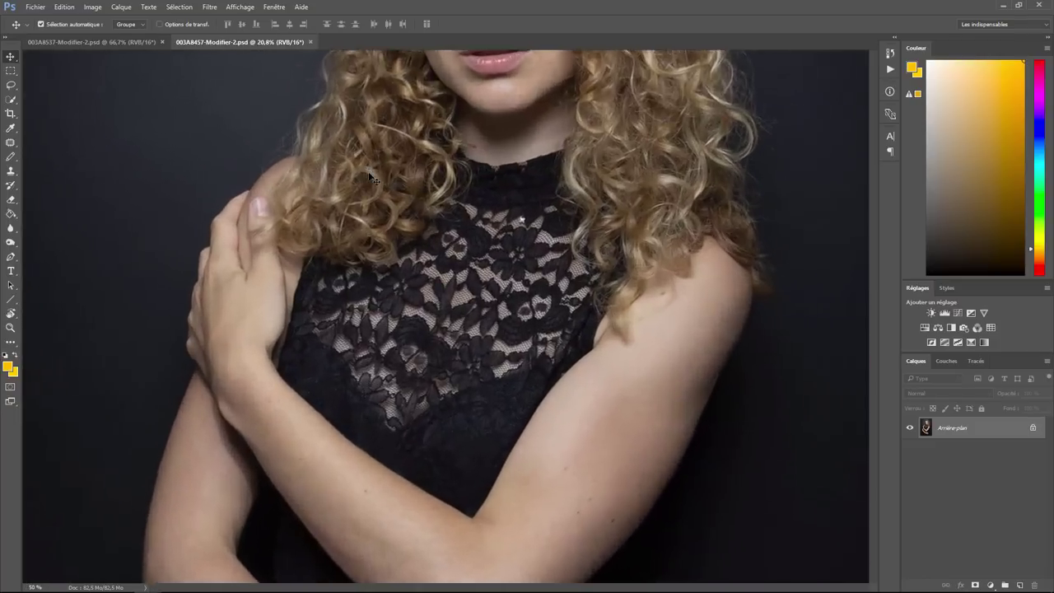
scroll(368, 171, up, 1)
scroll(368, 171, up, 1)
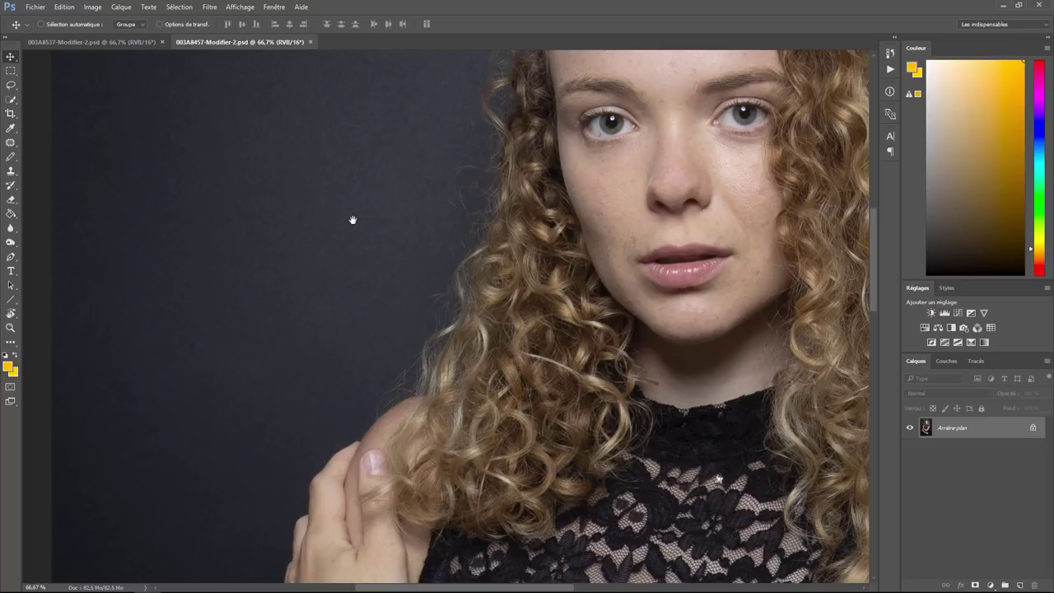
drag(354, 219, 365, 324)
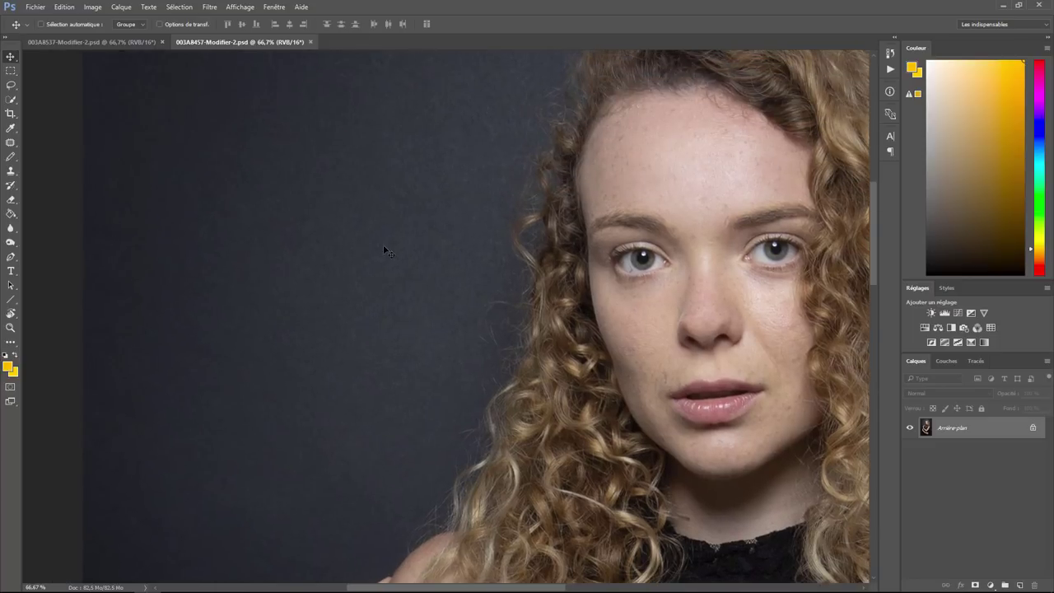
key(ctrl+minus)
key(ctrl+minus)
key(ctrl+minus)
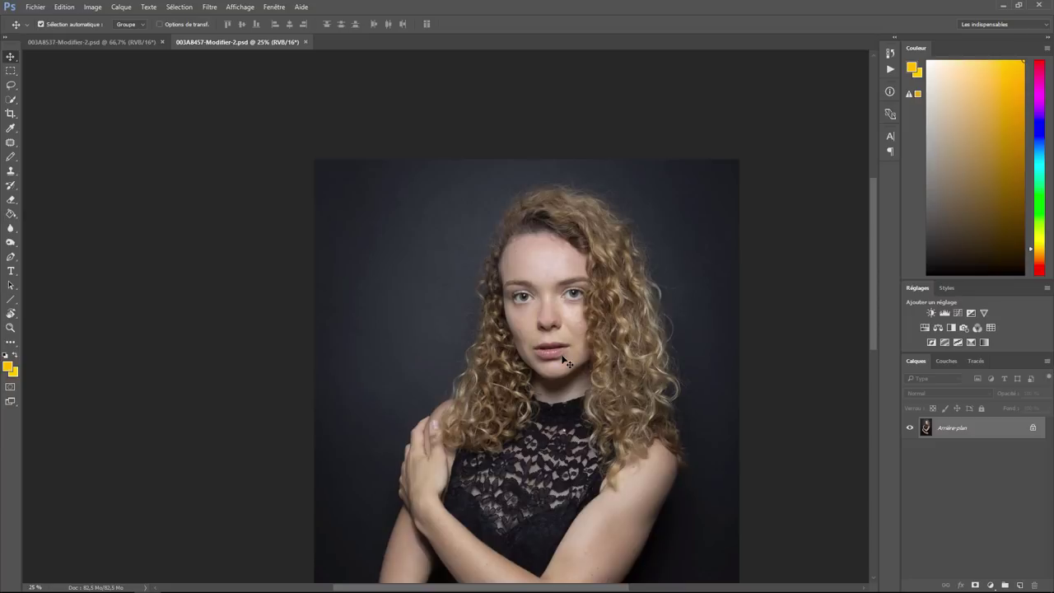
key(ctrl+minus)
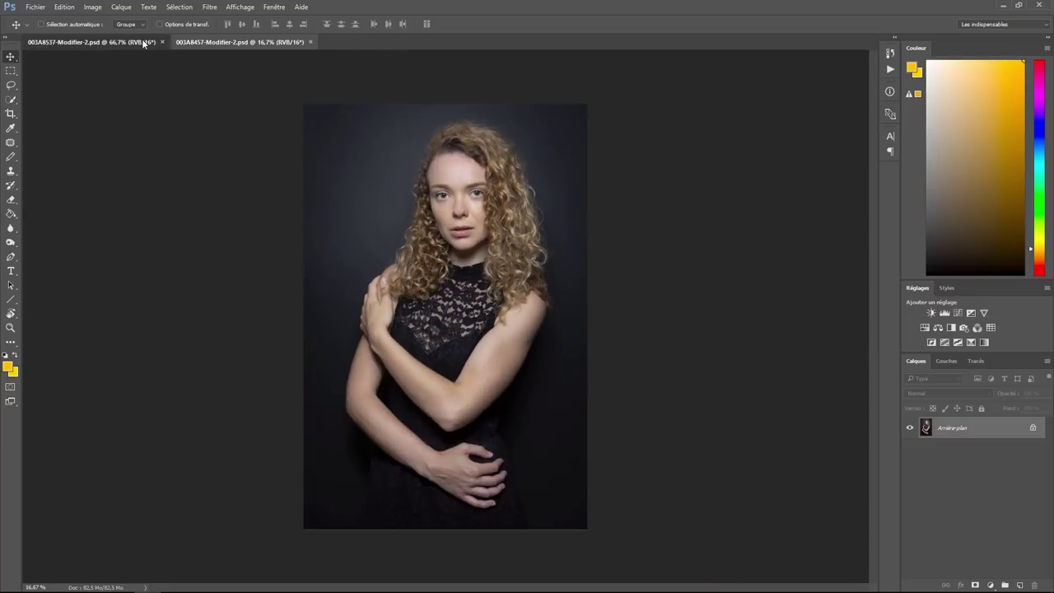
click(142, 40)
key(ctrl+minus)
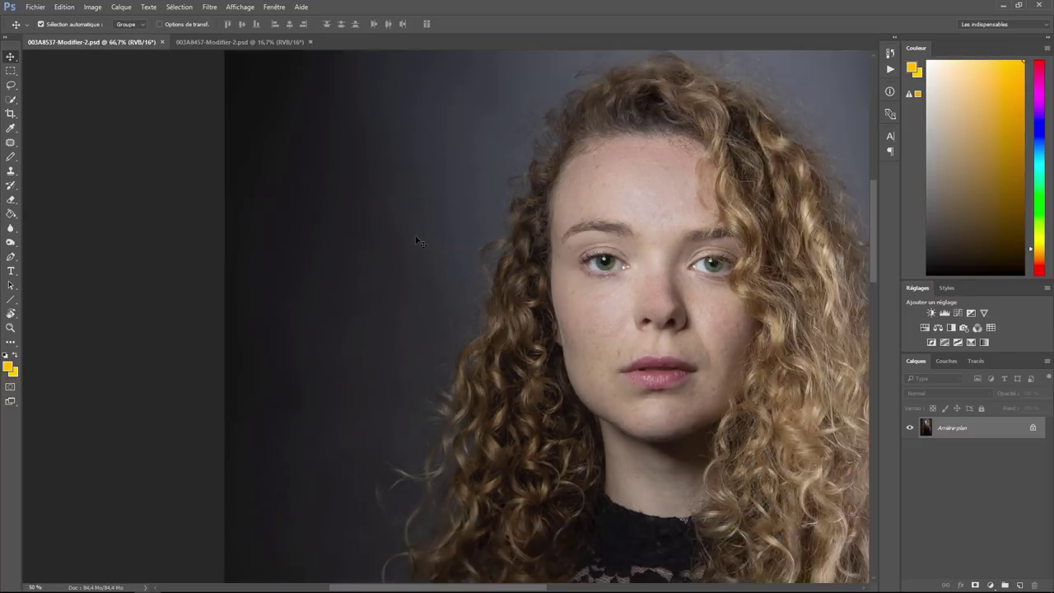
key(ctrl+minus)
key(ctrl+minus)
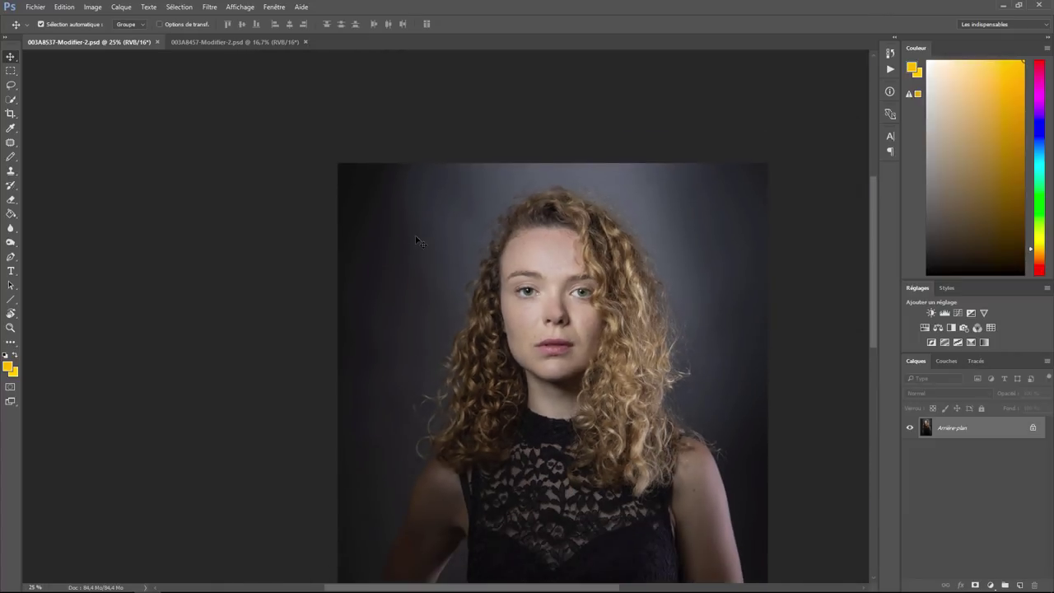
key(ctrl+minus)
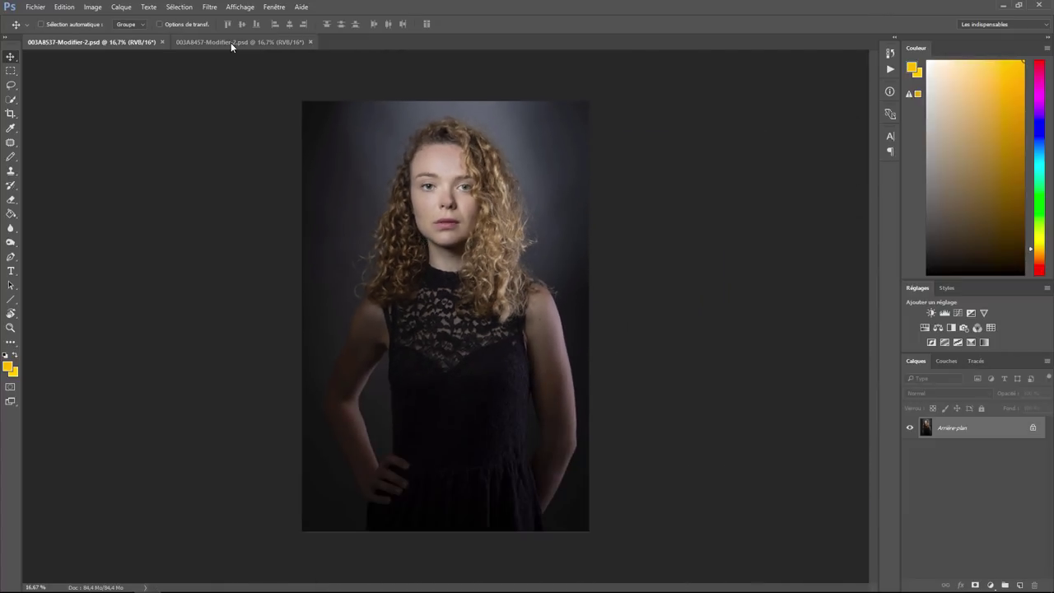
click(231, 42)
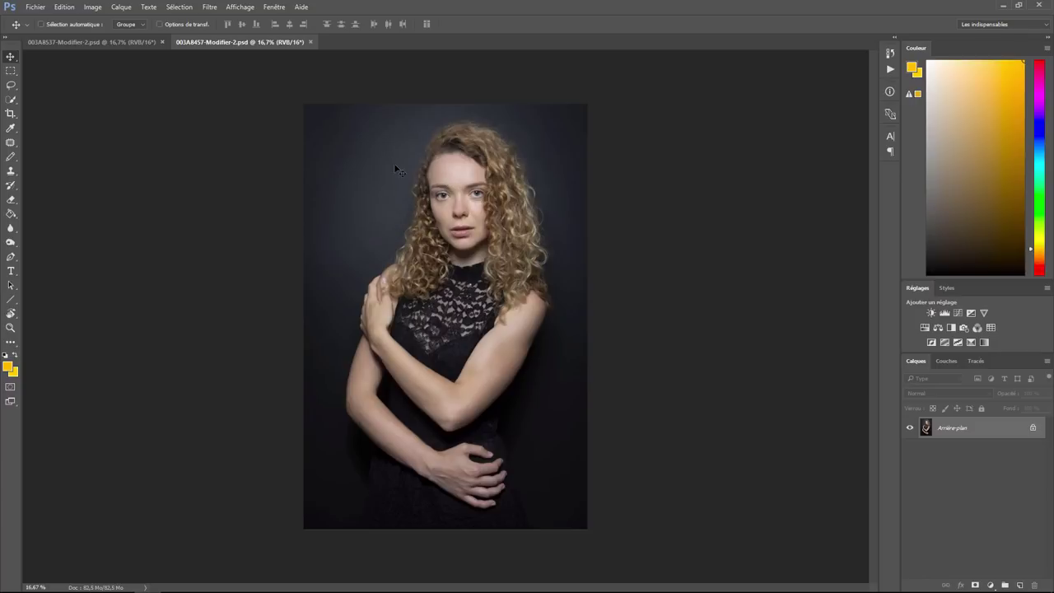
click(124, 45)
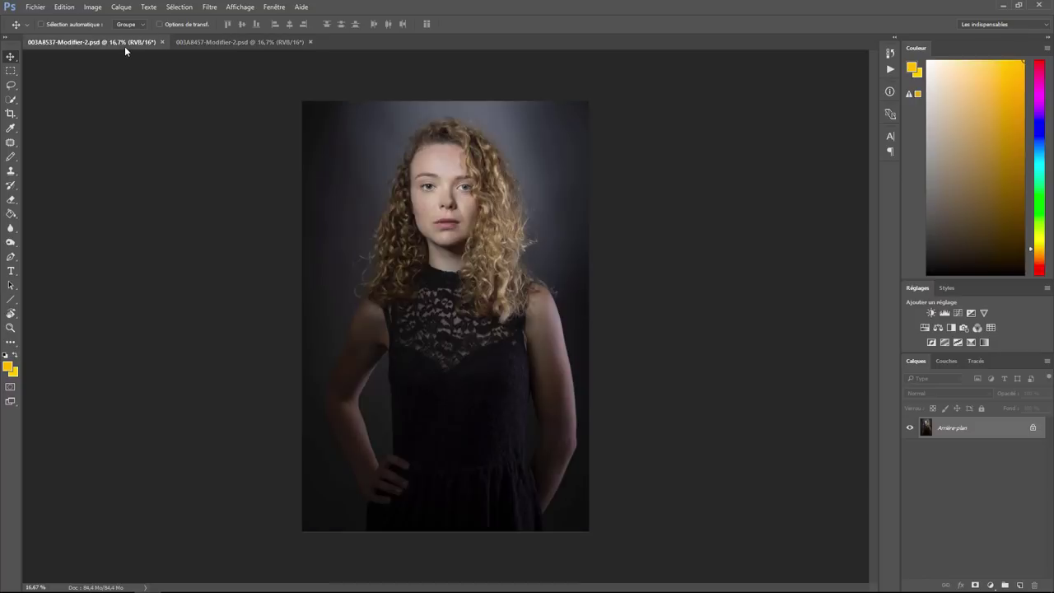
click(202, 41)
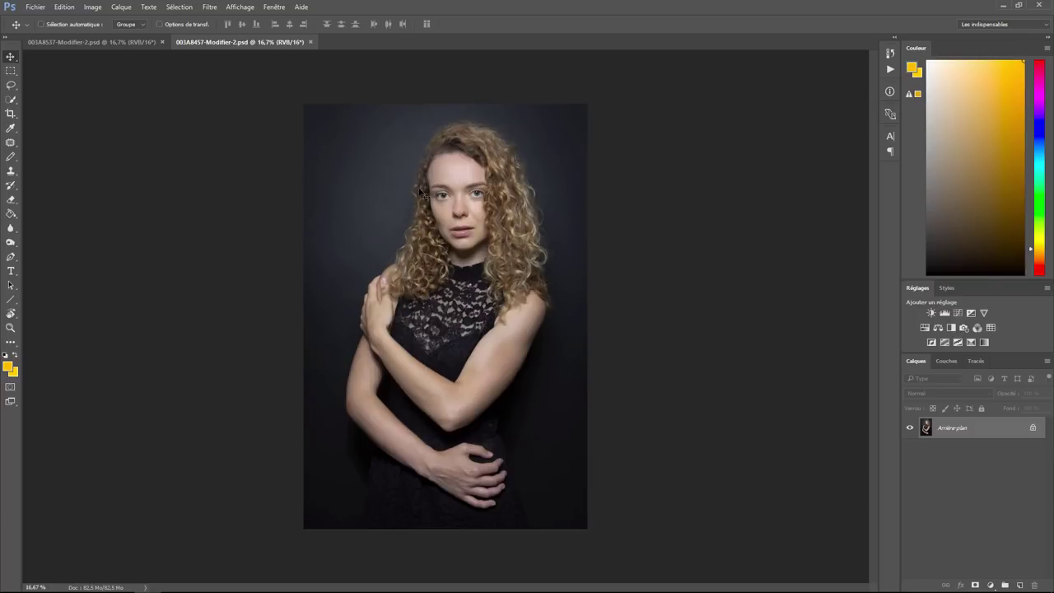
click(154, 43)
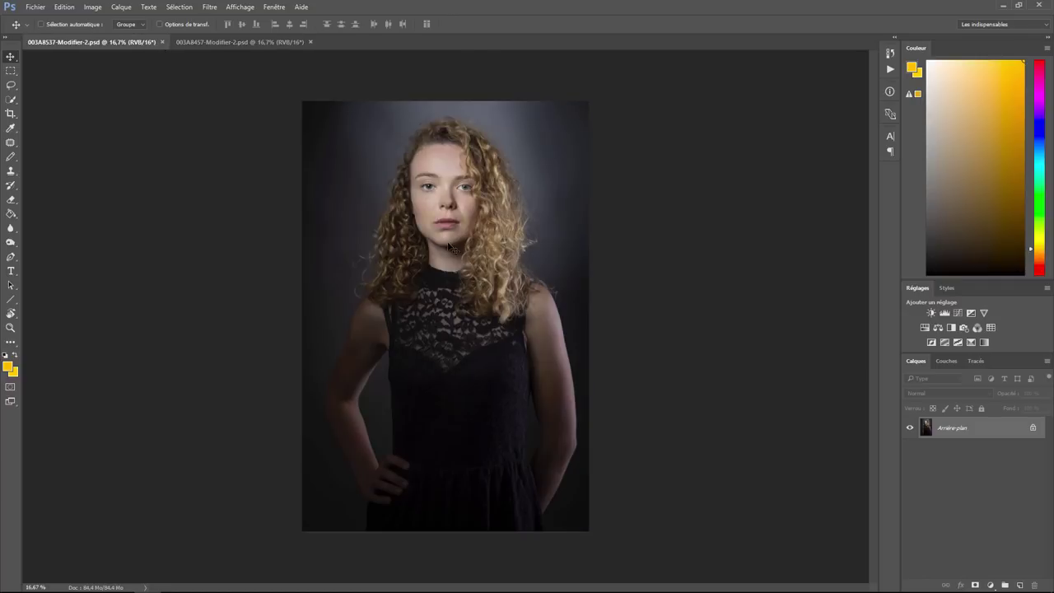
- Browse the #concrete tag and open the 'Concrete Texture with some Formwork signs' page
click(240, 42)
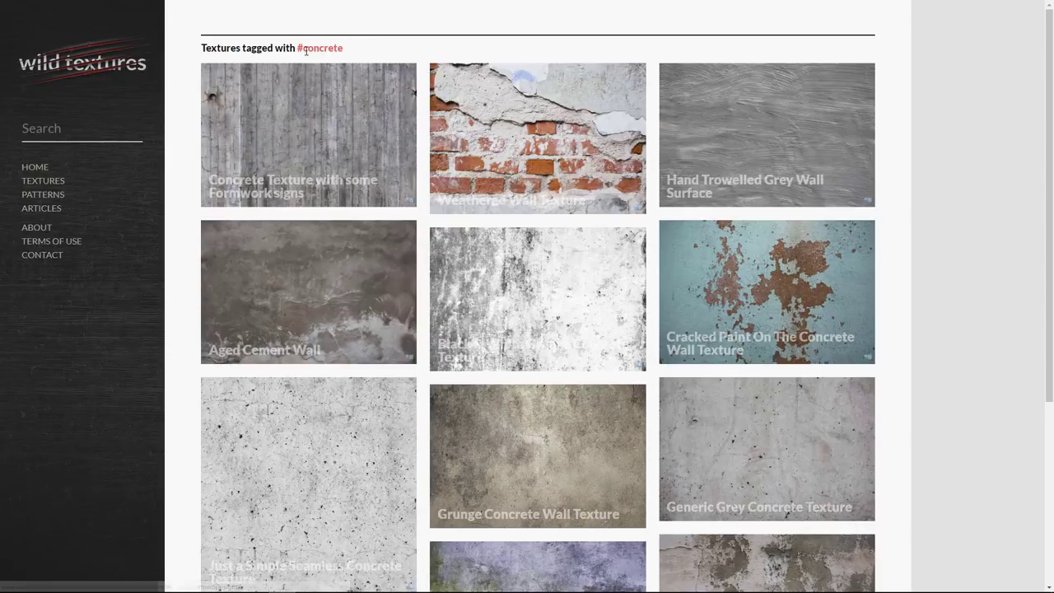
drag(299, 47, 352, 51)
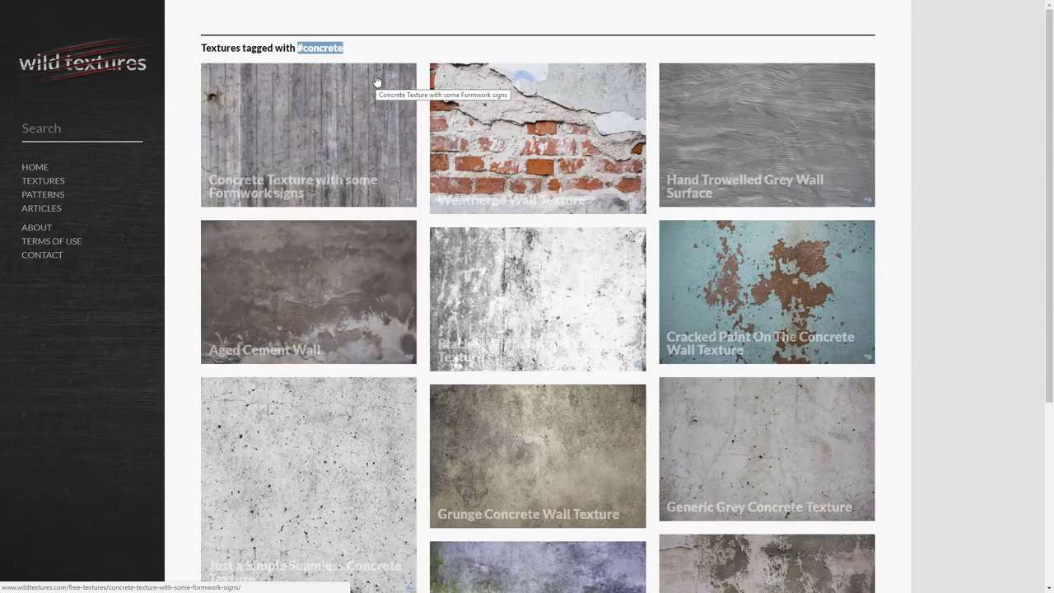
click(311, 144)
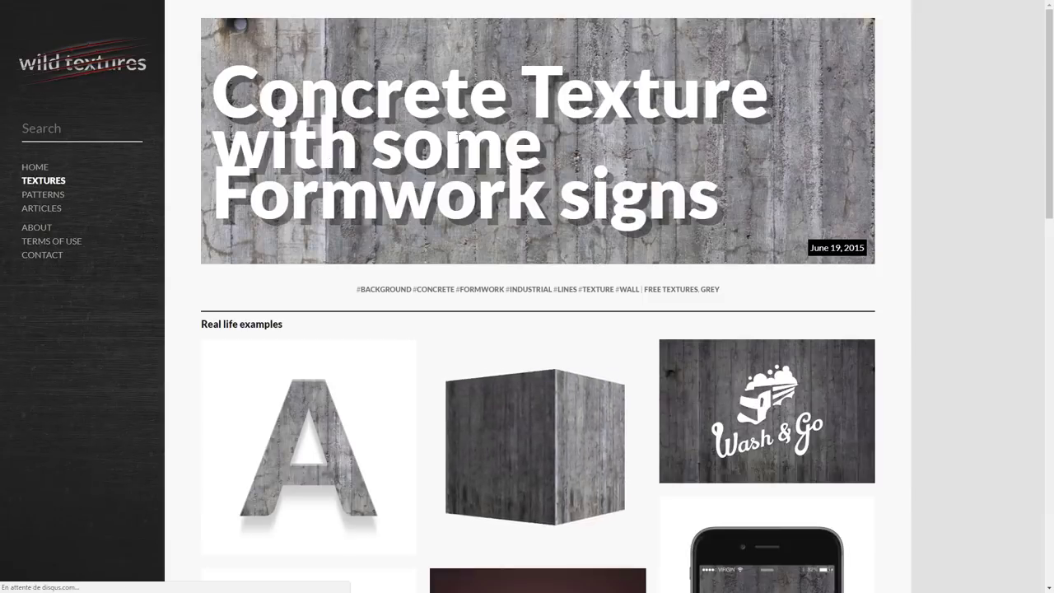
- Scroll to Downloads and open the full-size formwork concrete texture image for copying
scroll(626, 313, down, 3)
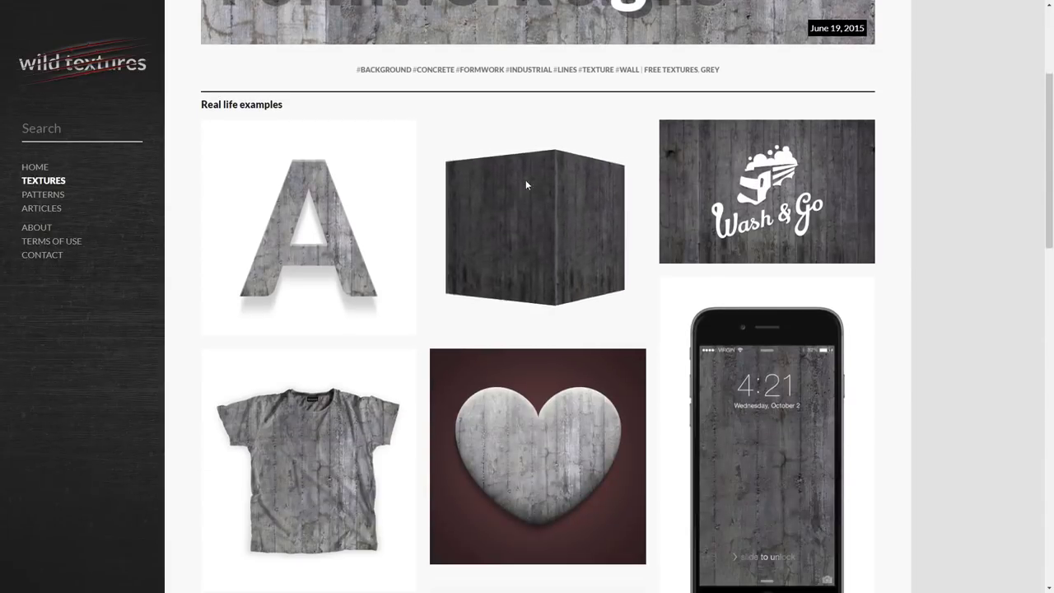
scroll(558, 285, down, 2)
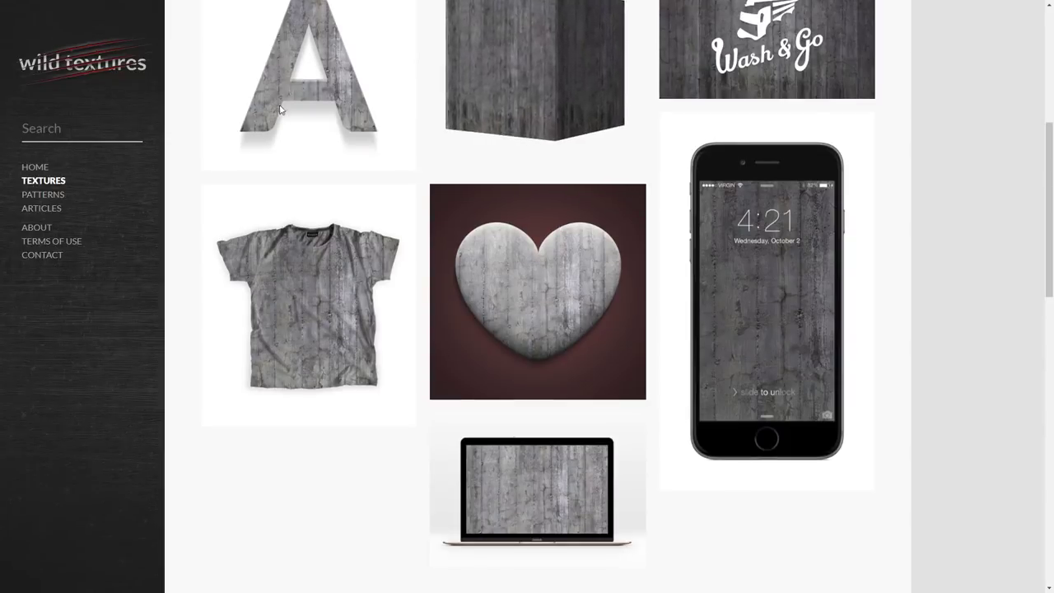
scroll(502, 239, down, 1)
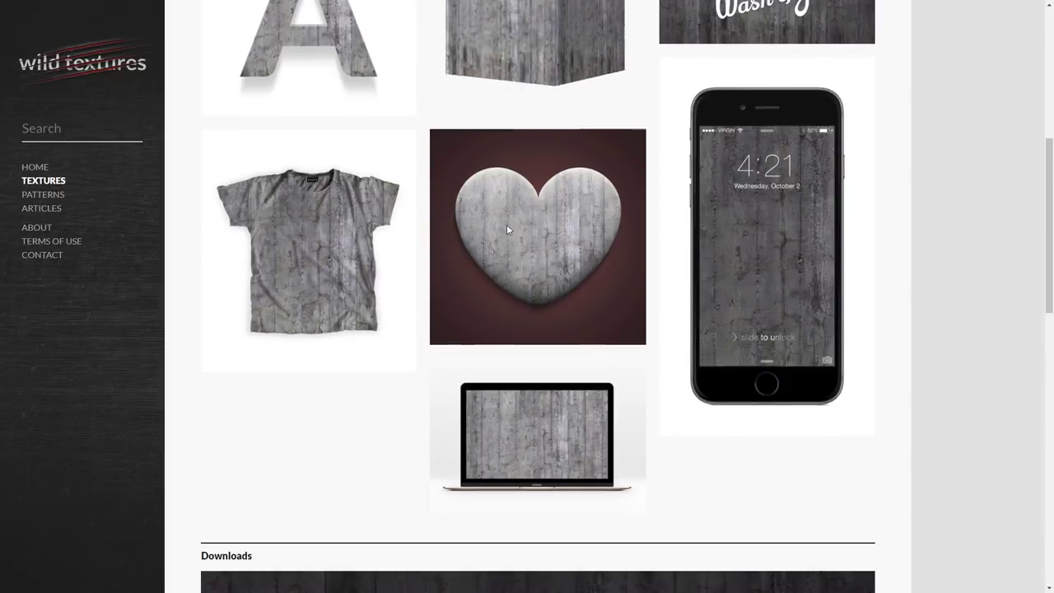
scroll(506, 231, down, 4)
scroll(583, 206, down, 2)
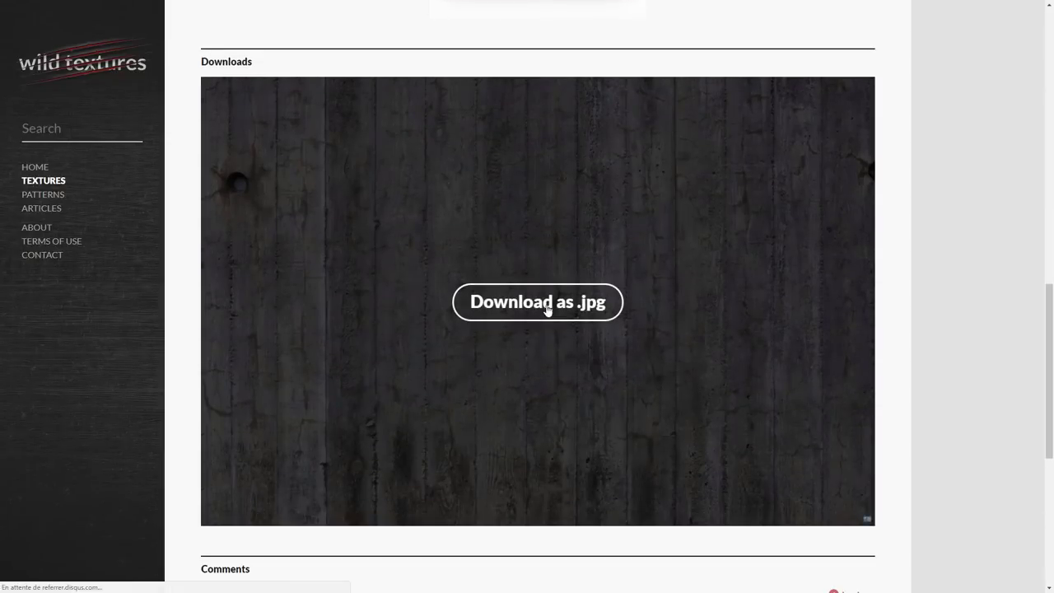
click(547, 309)
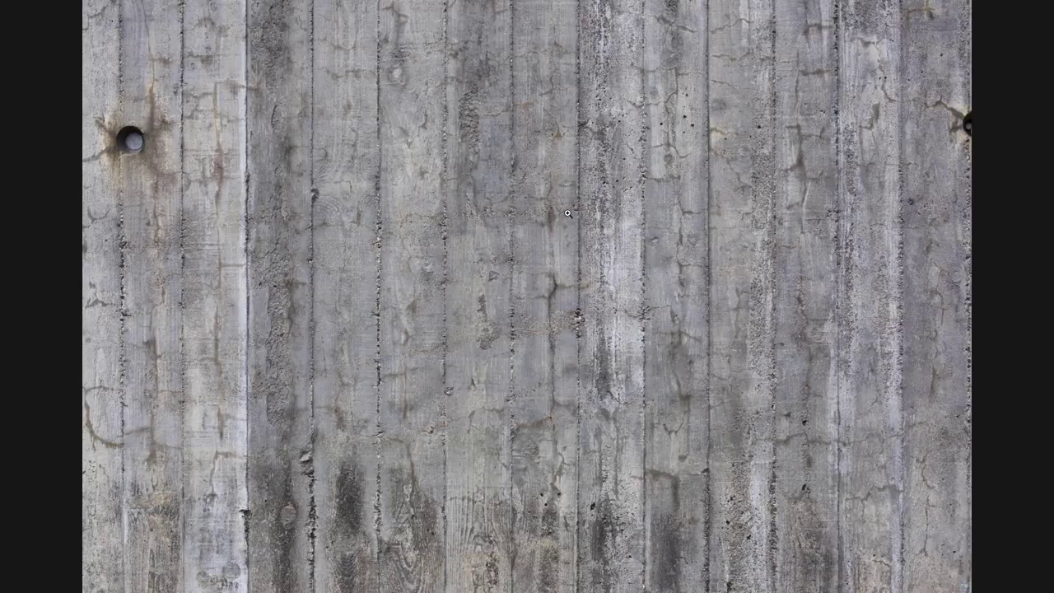
right_click(485, 216)
- Copy the full texture image and paste it into the portrait as Calque 1, shifted into place
click(546, 248)
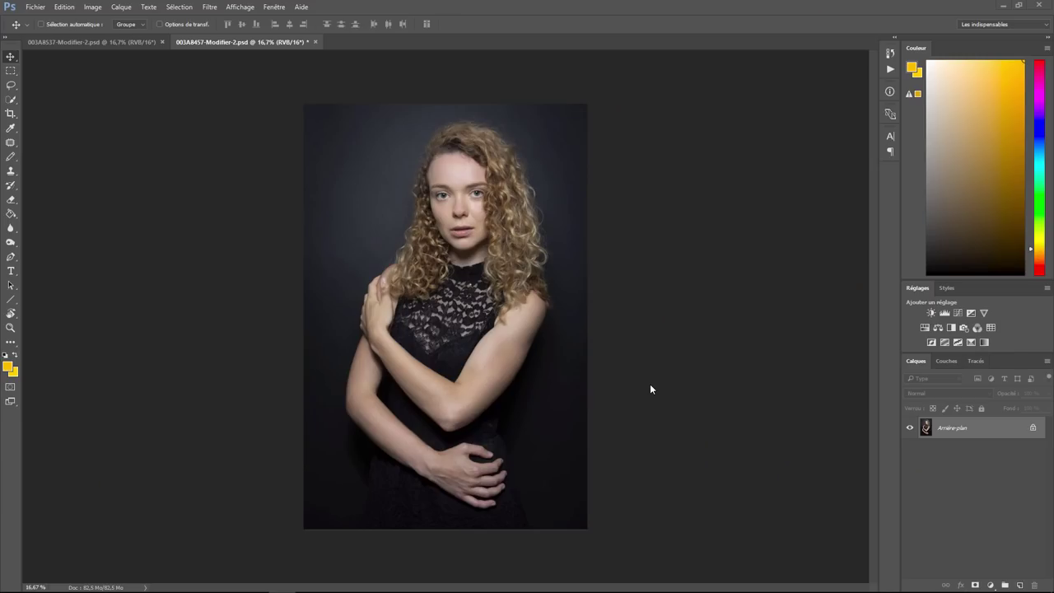
key(ctrl+v)
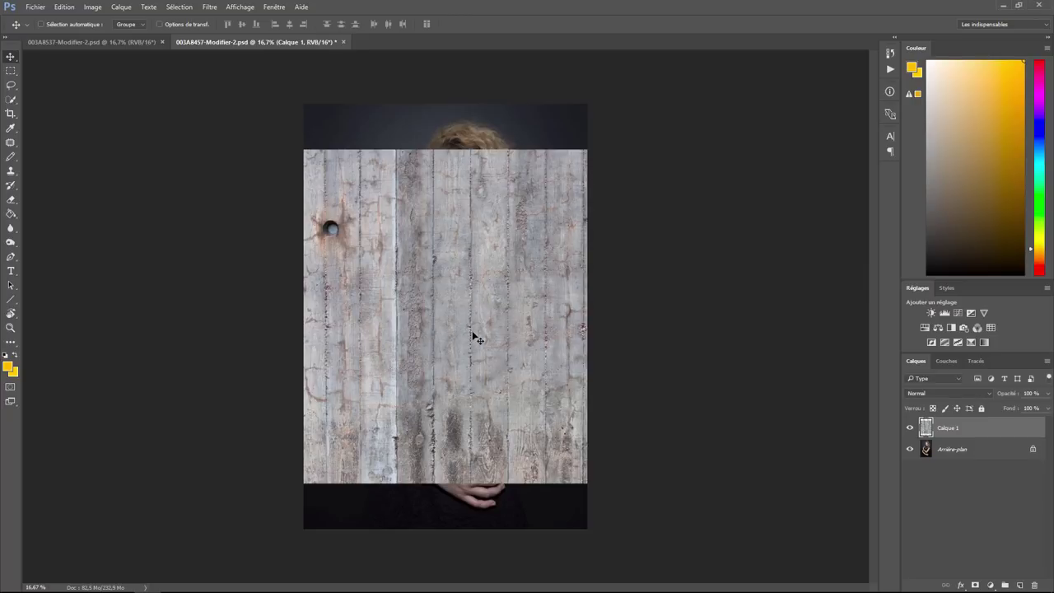
mouse_move(484, 364)
mouse_down()
mouse_move(419, 362)
mouse_move(425, 344)
mouse_move(395, 375)
mouse_move(419, 350)
mouse_move(406, 317)
mouse_up()
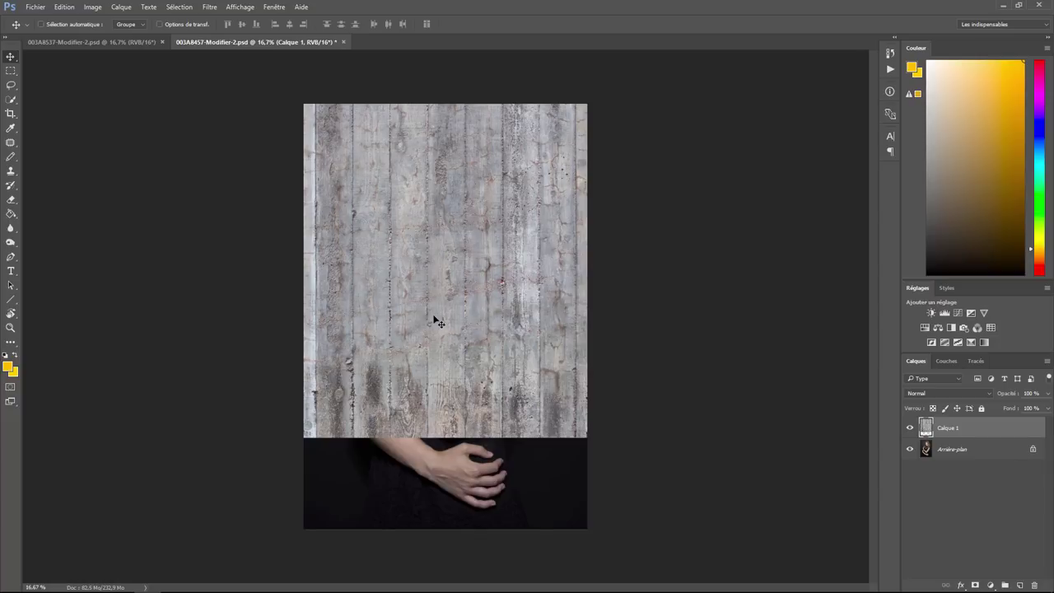
- Try stretching the texture layer down to the canvas bottom, then cancel the transform
click(64, 7)
mouse_move(98, 233)
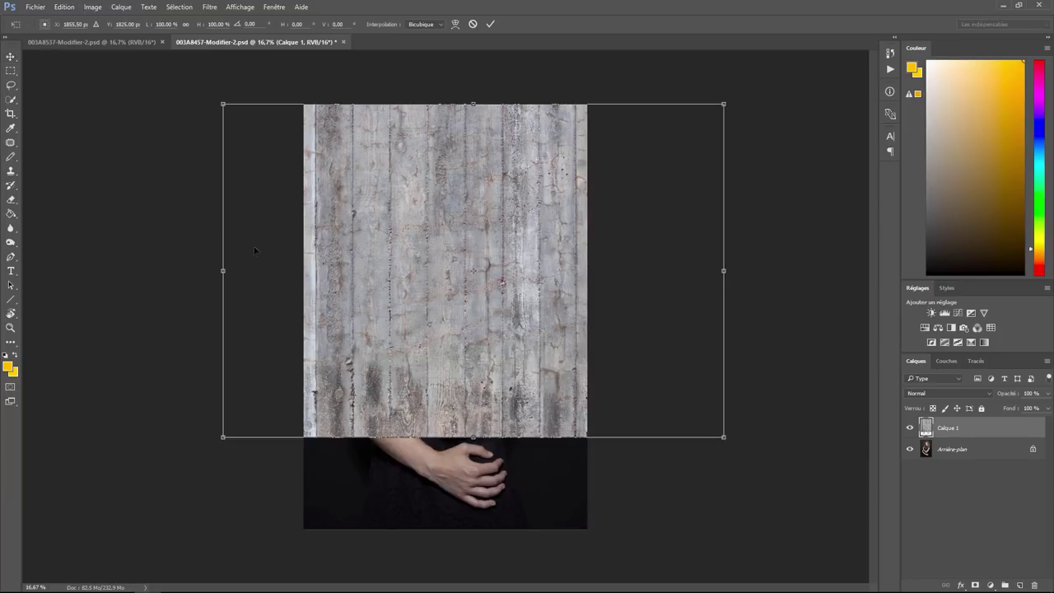
click(232, 247)
drag(473, 436, 473, 528)
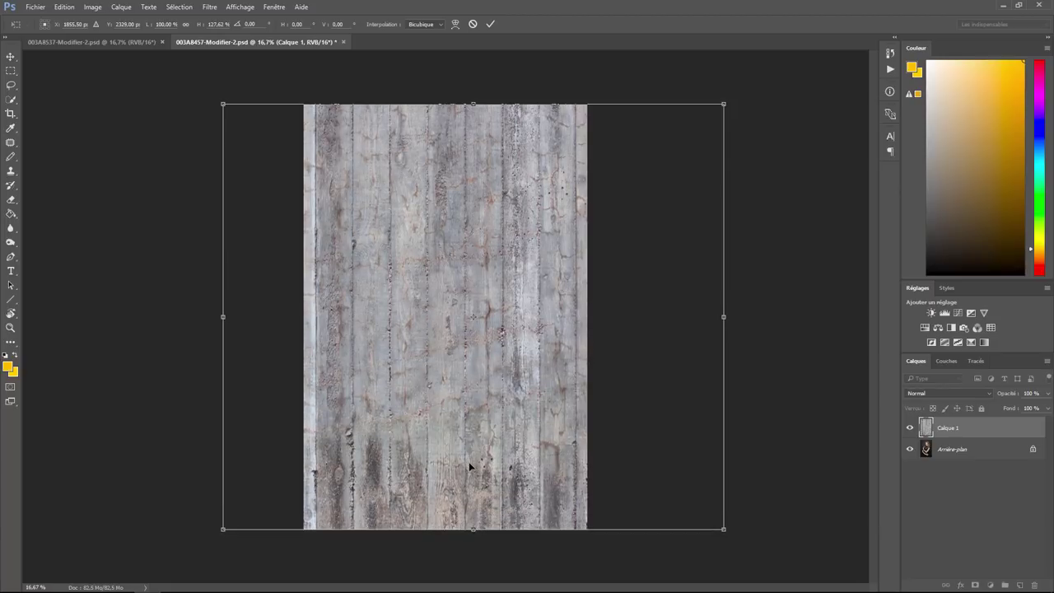
key(Escape)
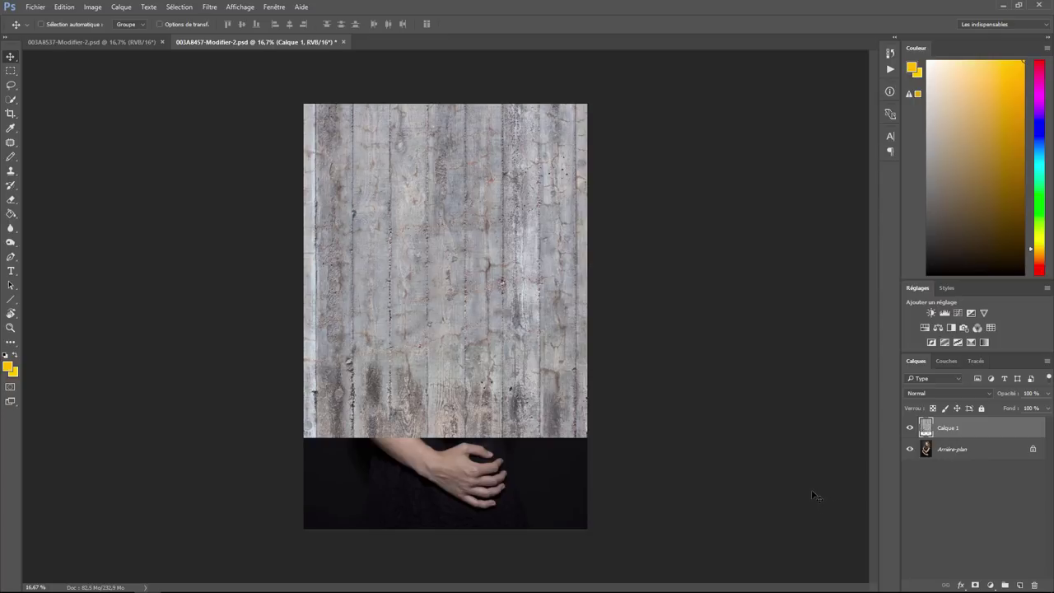
- Duplicate the texture layer, flip the copy with Symétrie, and move it down over the image bottom
right_click(944, 430)
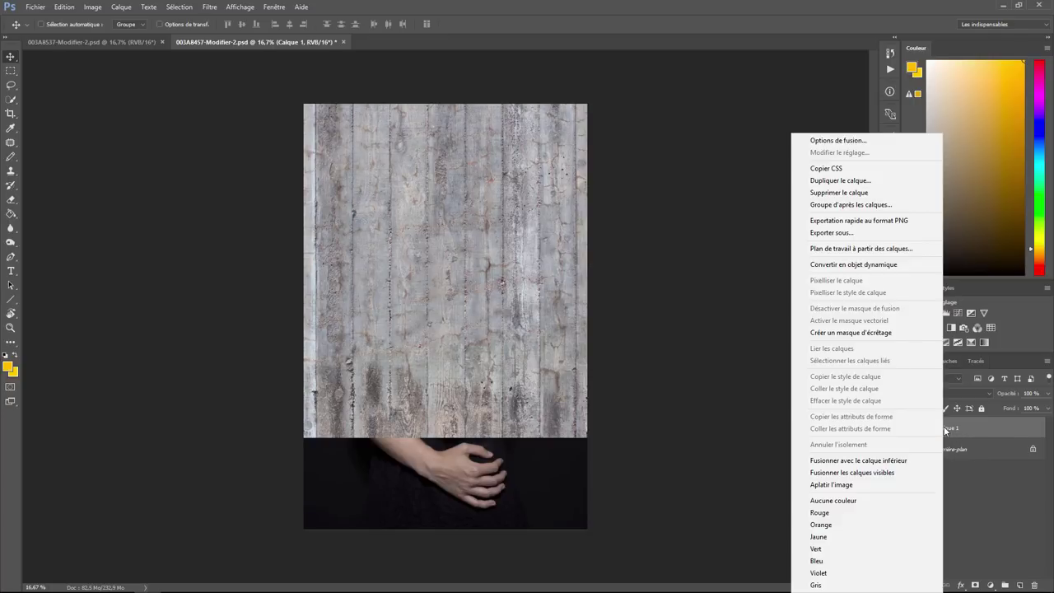
click(839, 180)
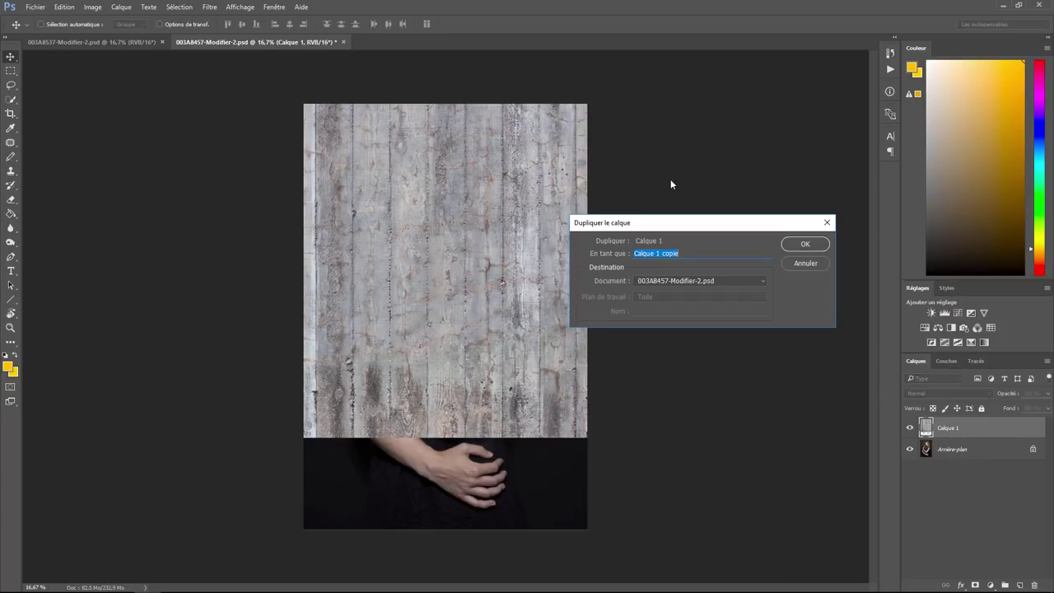
click(805, 244)
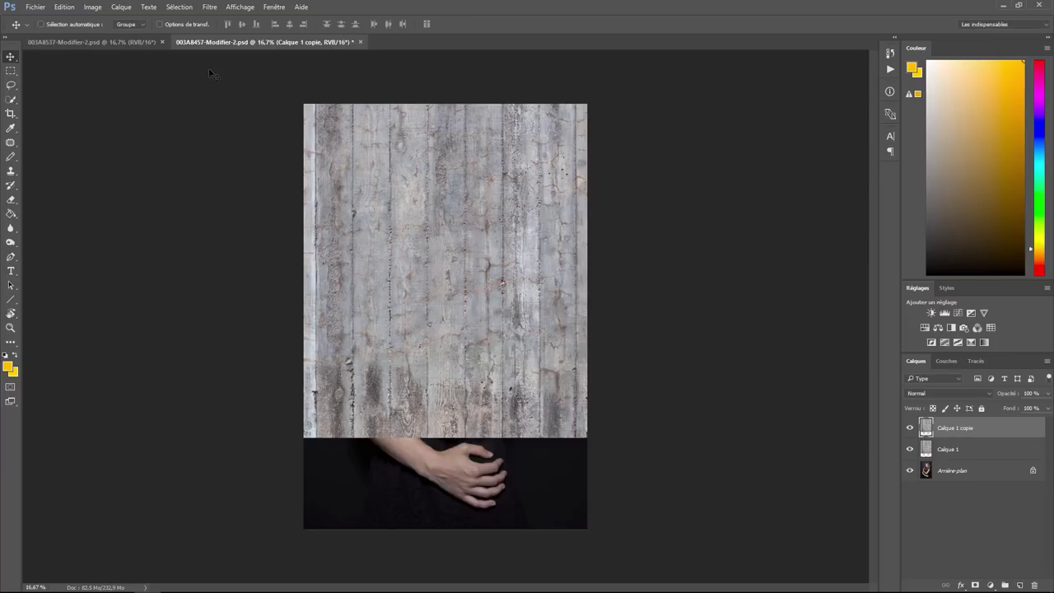
click(64, 10)
mouse_move(83, 232)
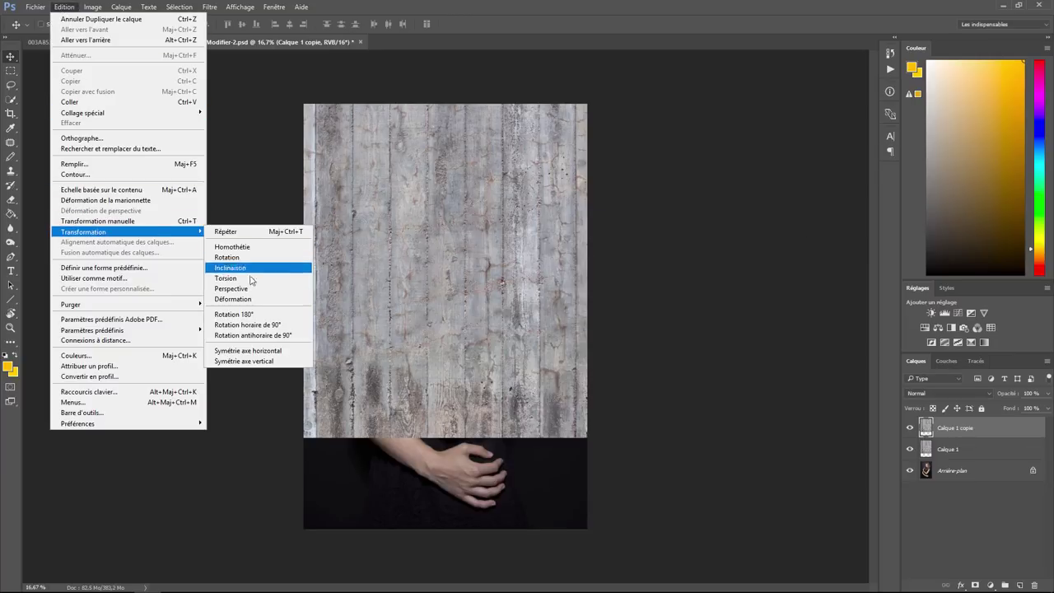
click(254, 354)
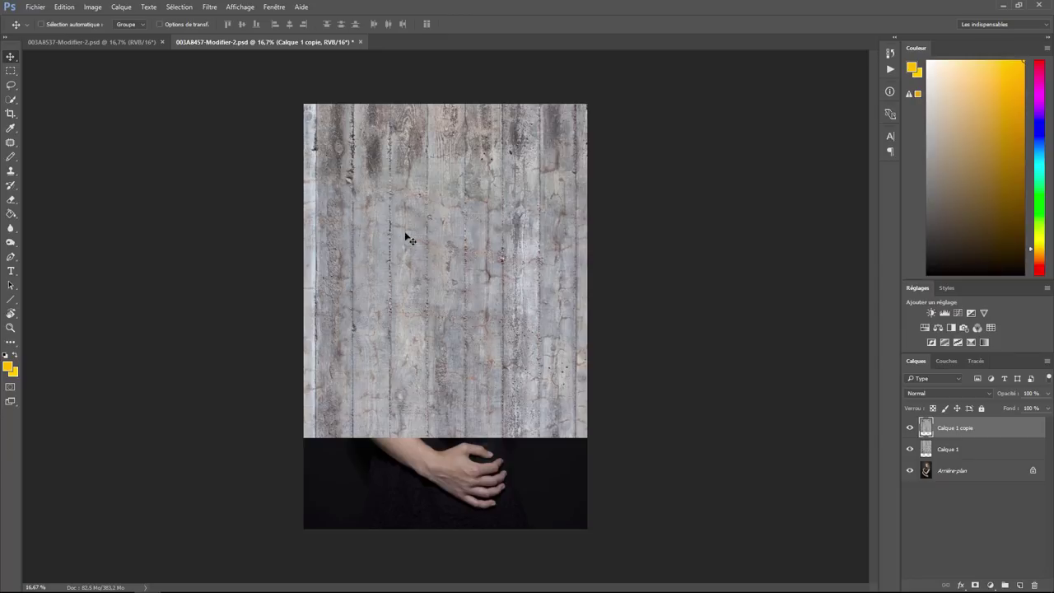
drag(433, 181, 429, 514)
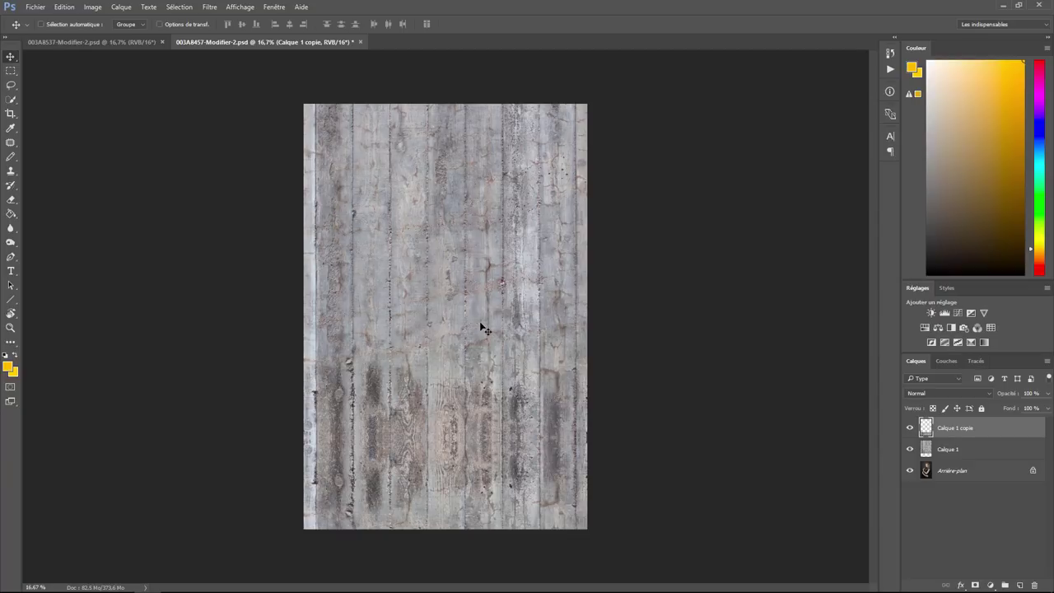
- Select both texture layers and merge them into one layer
shift+click(961, 452)
right_click(960, 452)
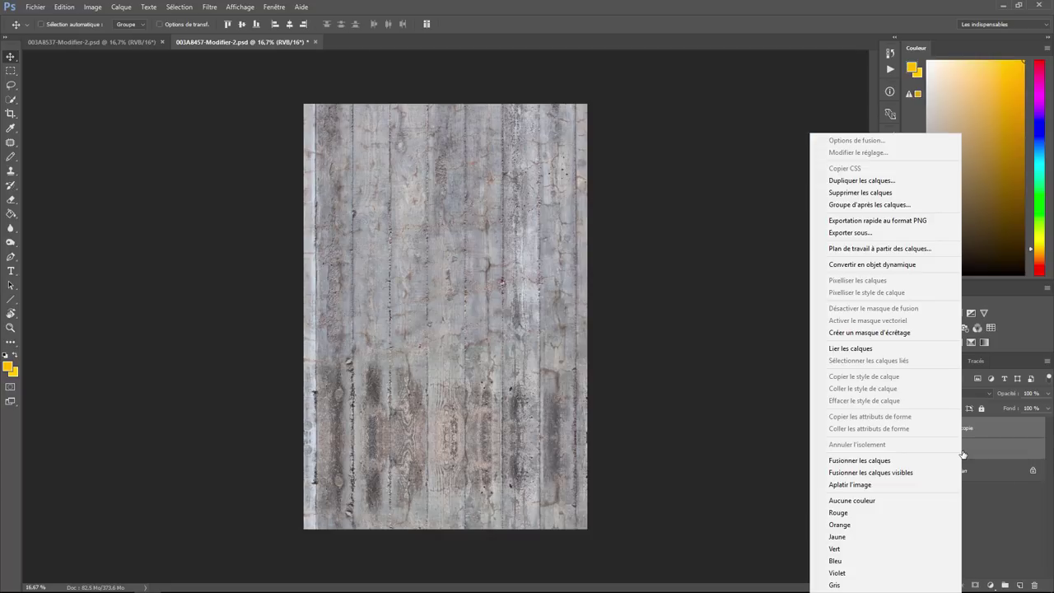
click(898, 466)
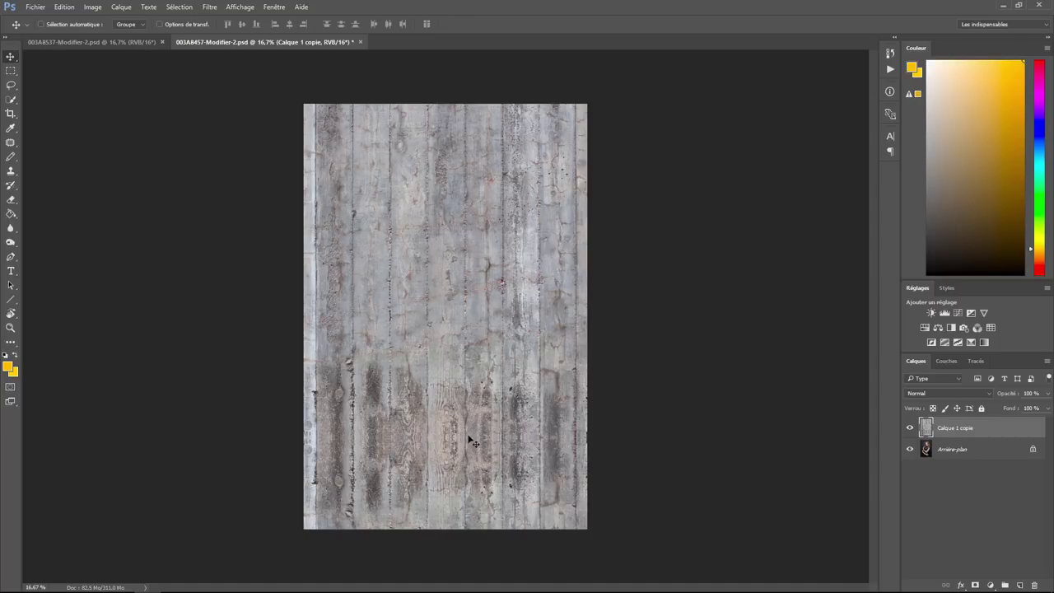
- Set the texture layer's blend mode to Incrustation, then change it to Lumière tamisée
click(944, 396)
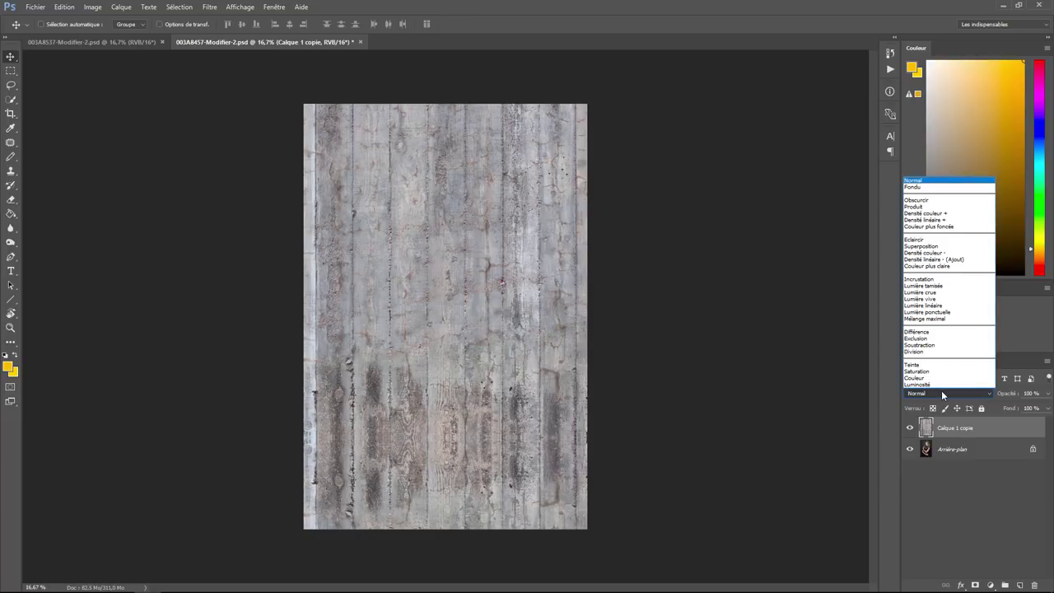
click(931, 279)
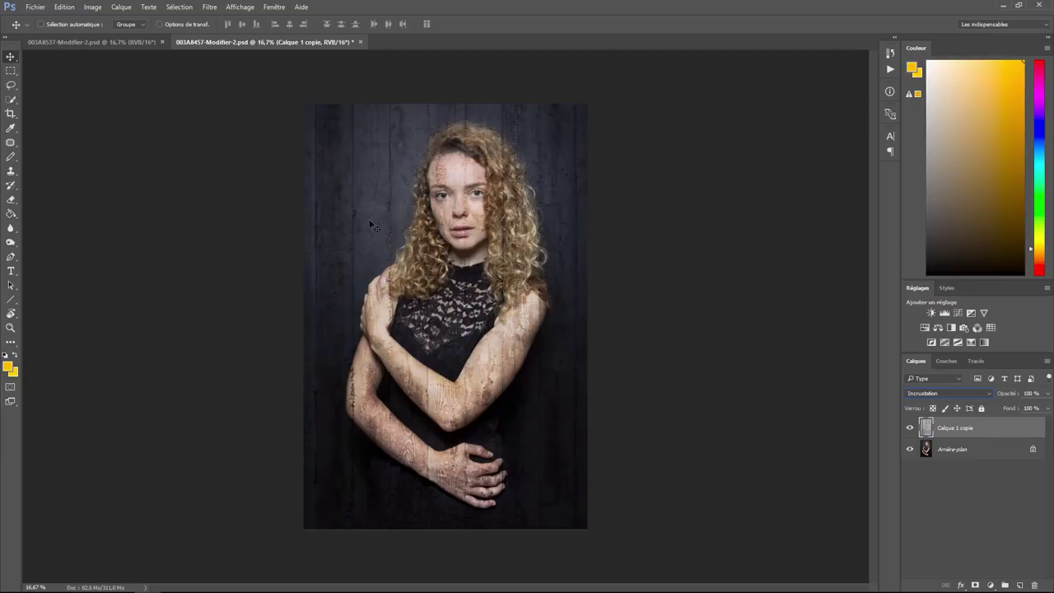
click(946, 395)
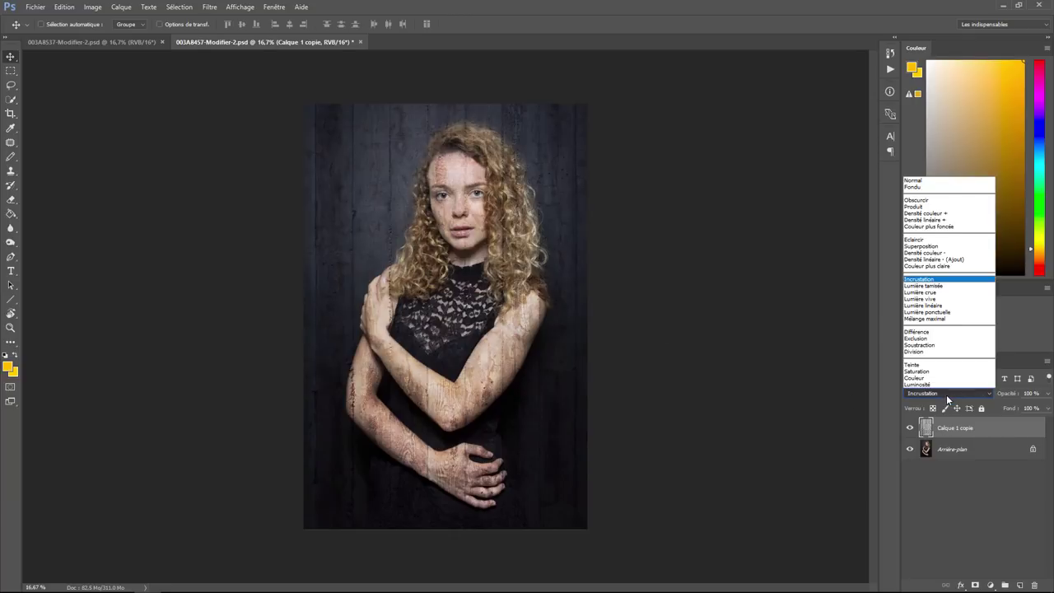
click(931, 288)
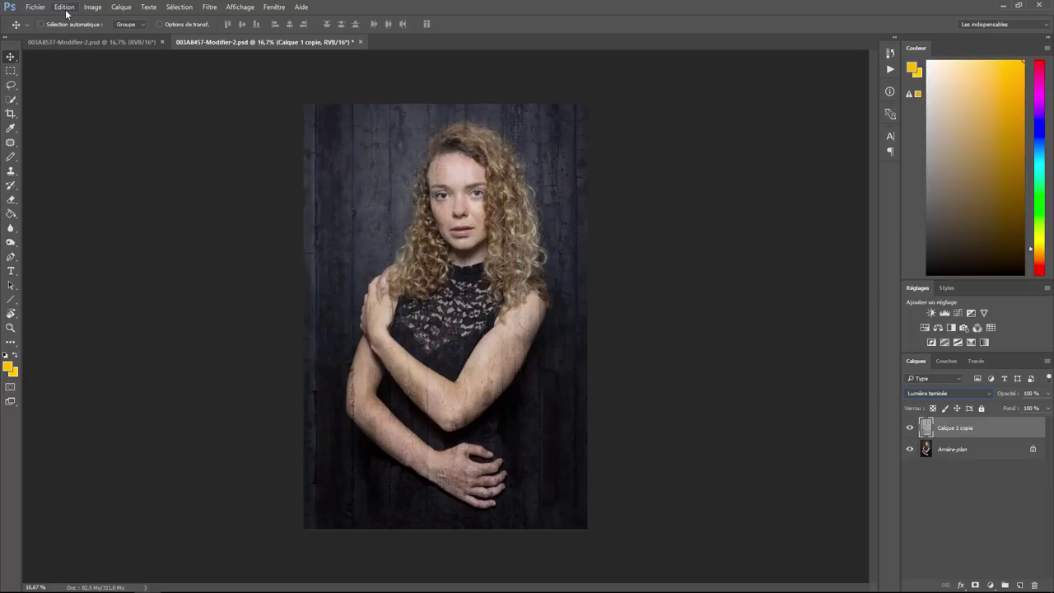
- Convert the texture layer to black and white, then hide Calque 1 copie
click(92, 7)
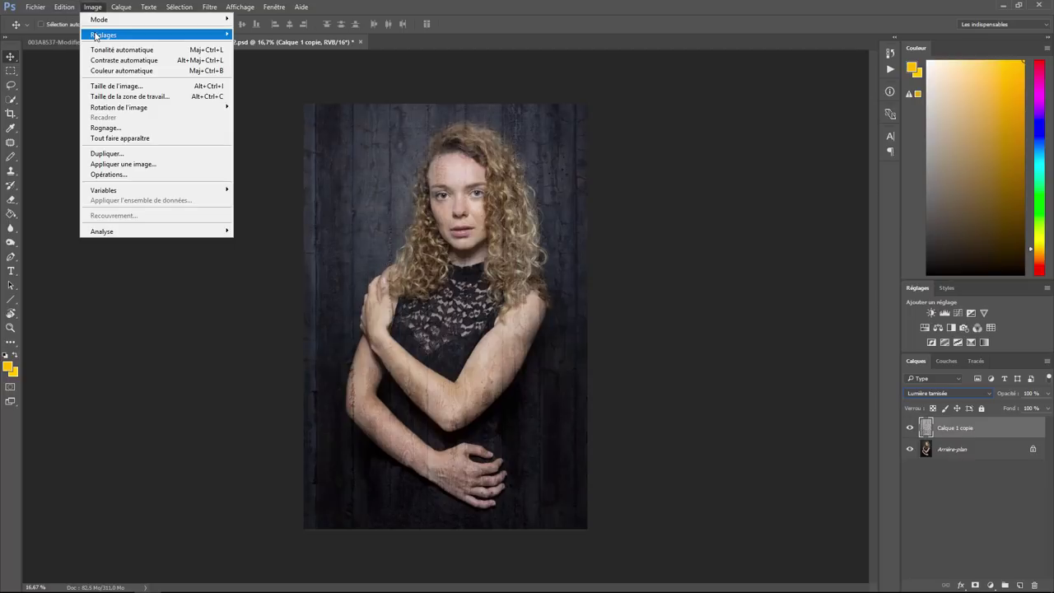
mouse_move(104, 35)
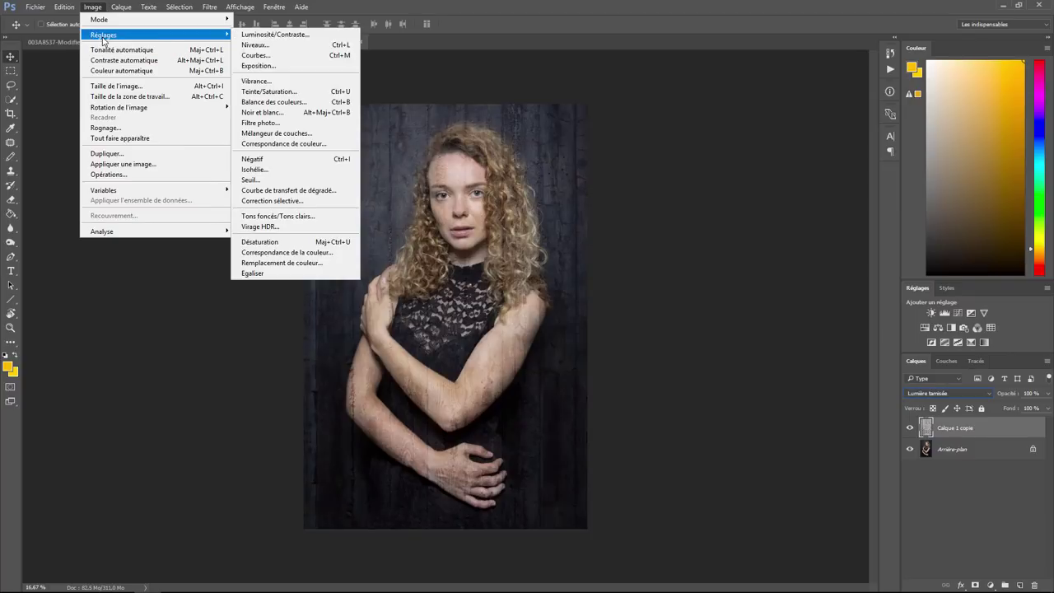
click(263, 112)
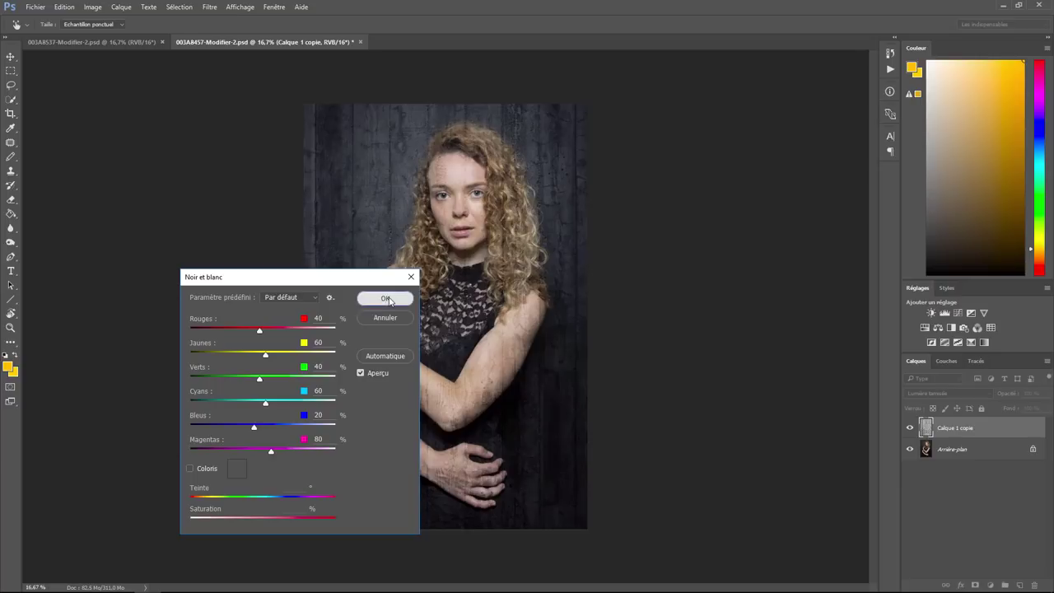
click(385, 298)
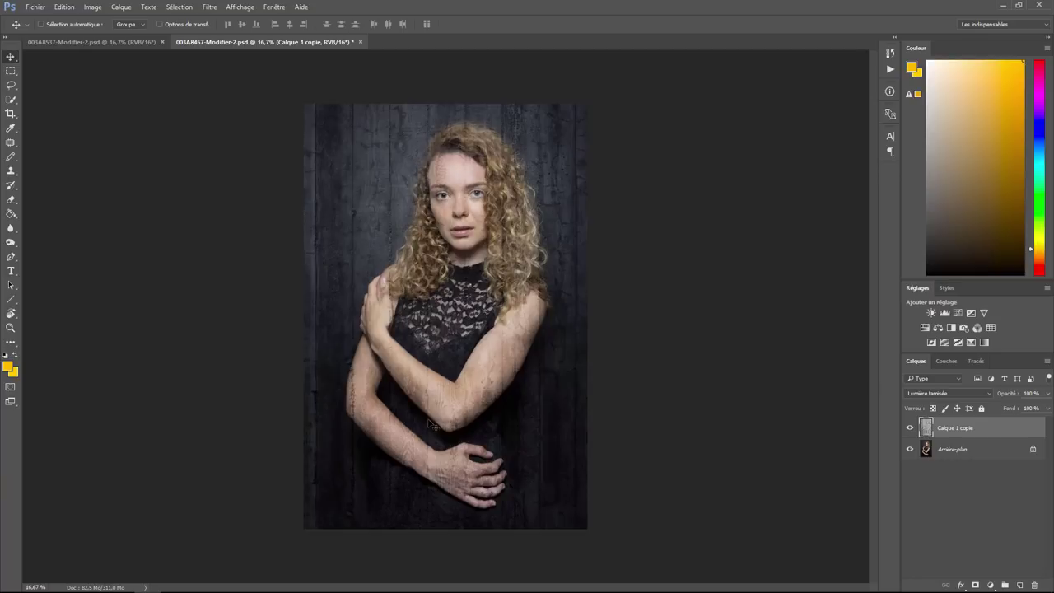
click(909, 427)
- Select the portrait layer and switch to Quick Selection with an 84 px brush
click(954, 452)
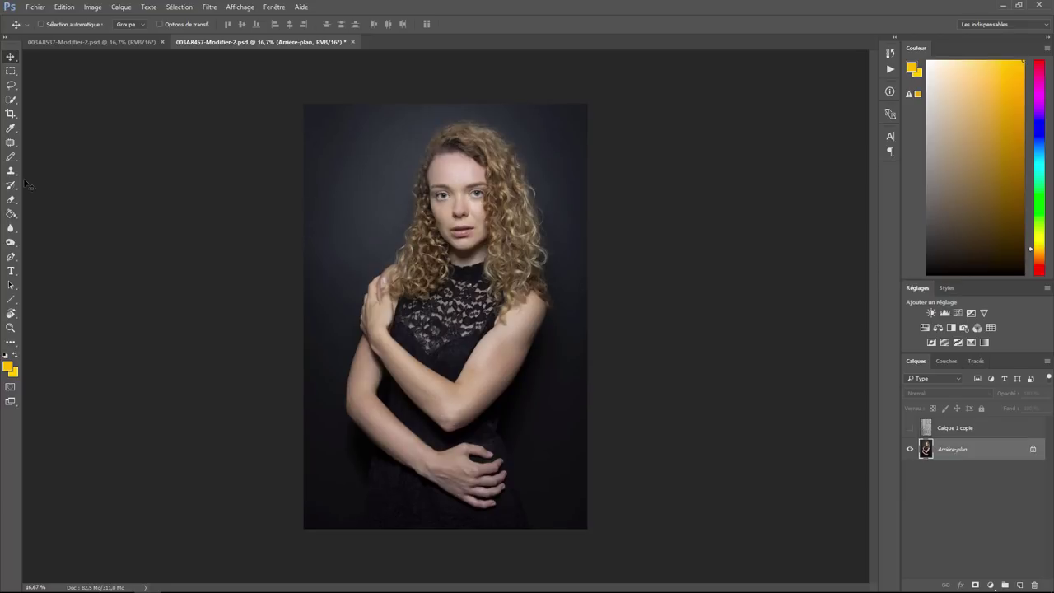
right_click(12, 103)
click(49, 100)
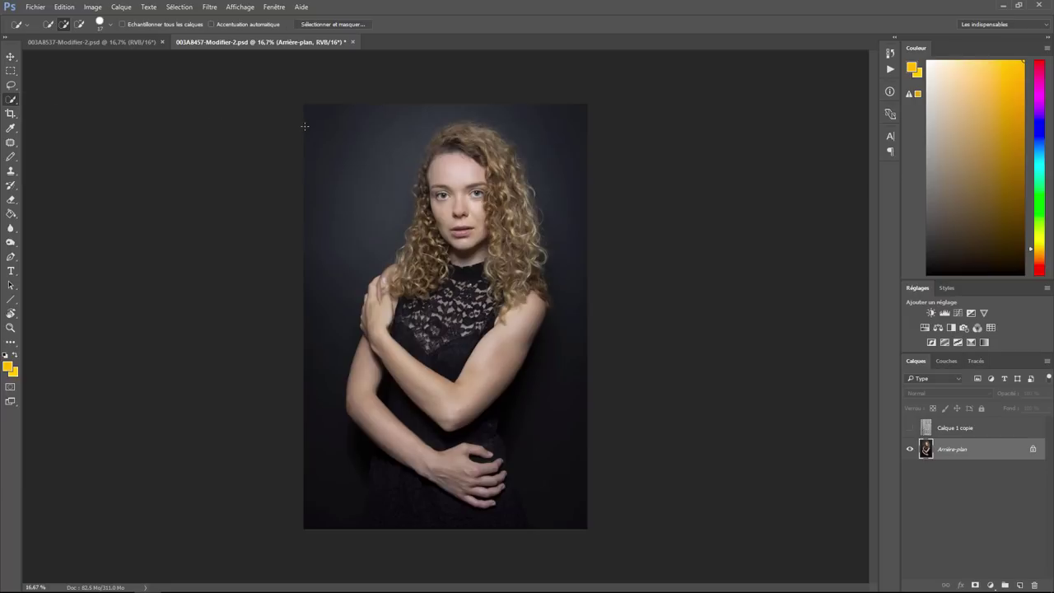
click(109, 25)
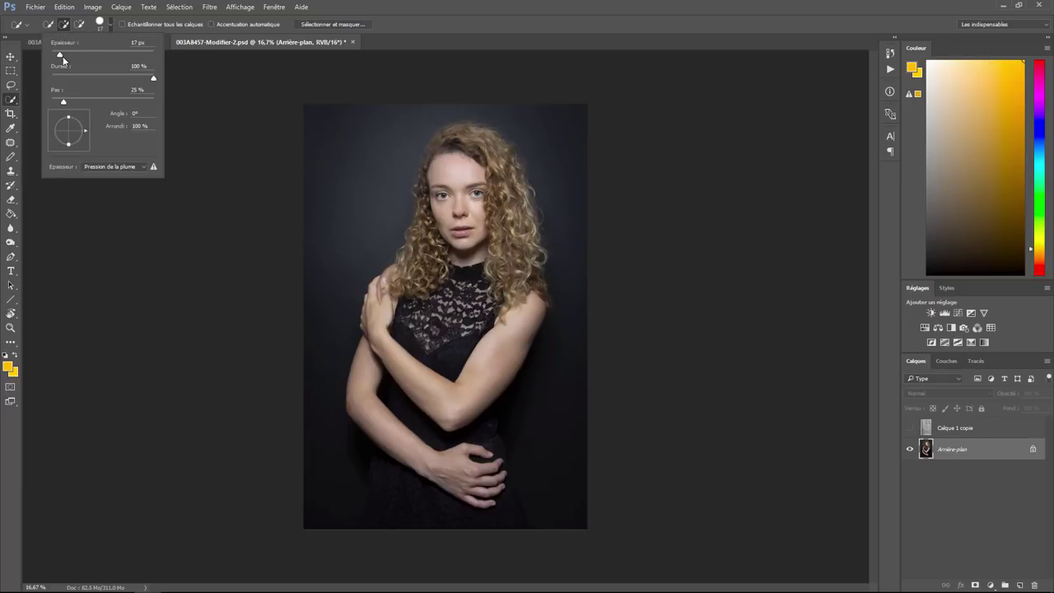
drag(71, 58, 124, 55)
- Sweep Quick Selection across the dark backdrop on both sides of the woman
drag(390, 127, 408, 111)
drag(377, 161, 315, 524)
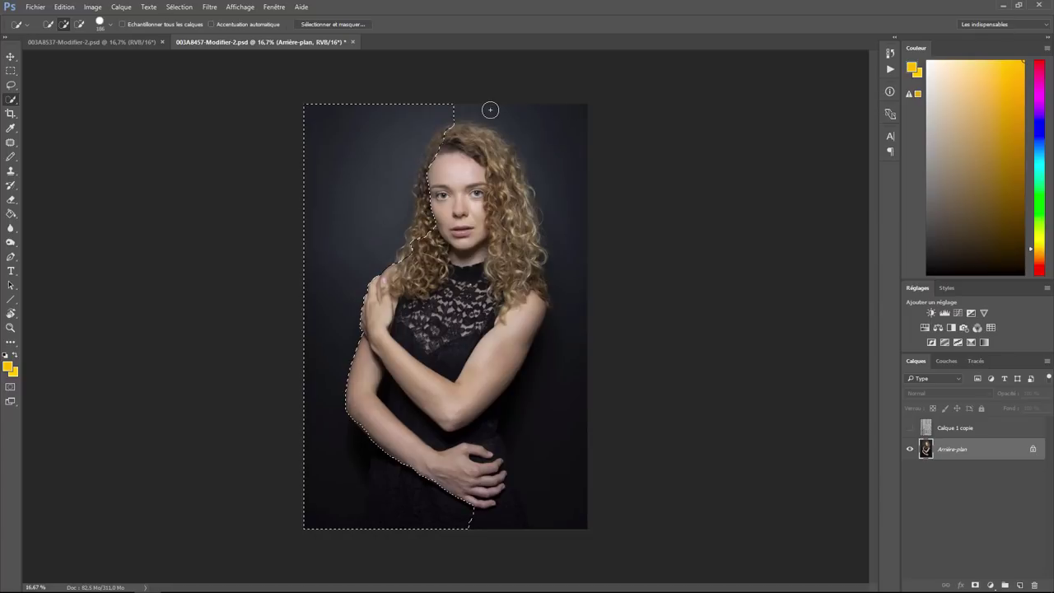
drag(496, 110, 573, 121)
drag(576, 193, 557, 466)
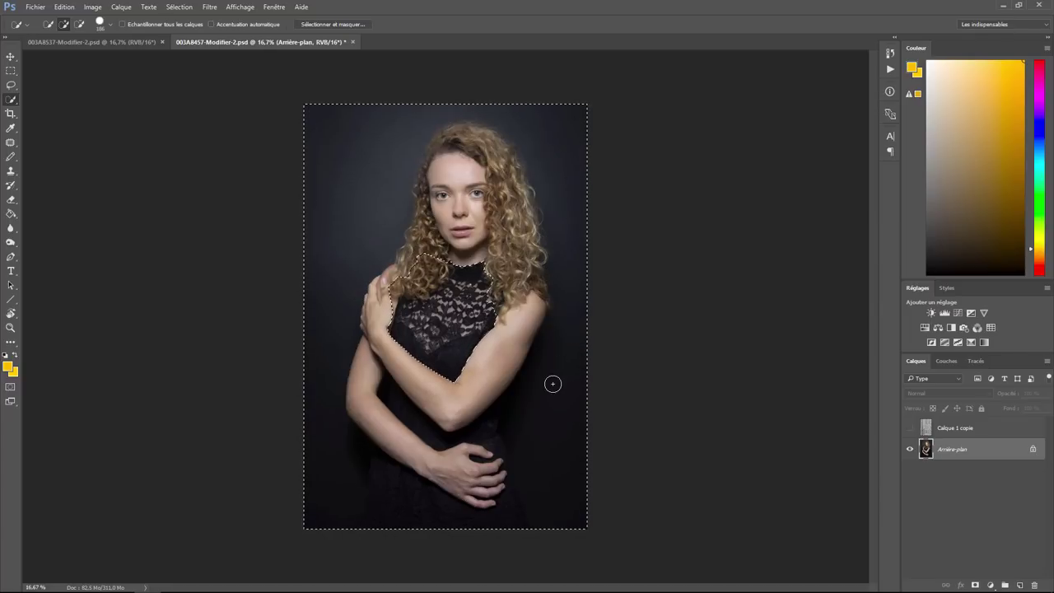
- Alt-subtract the hair, arm, hand and dress areas to refine the selection edge
key(alt)
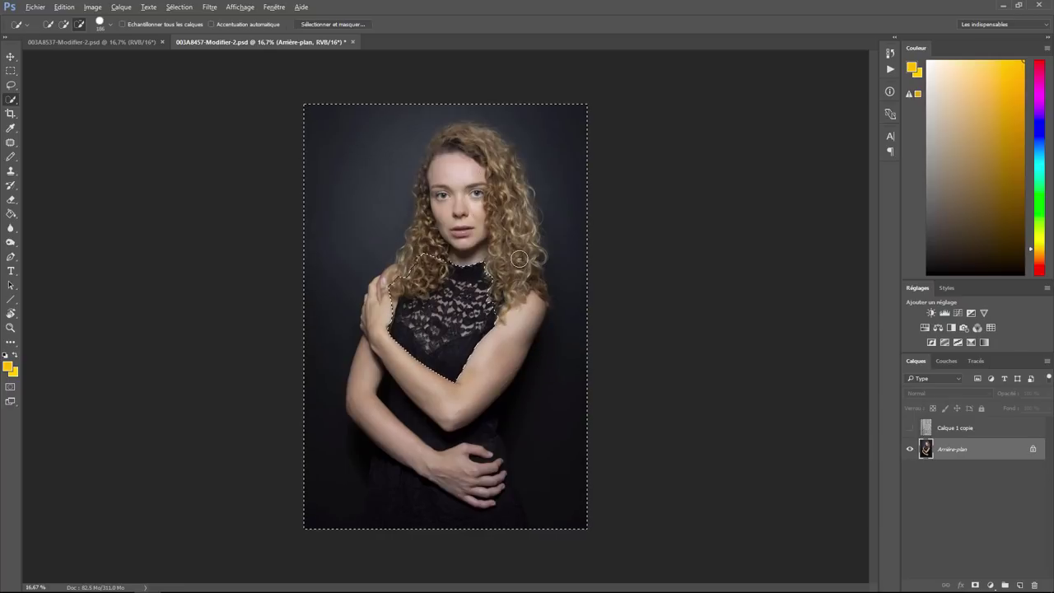
mouse_move(524, 258)
mouse_down()
mouse_move(488, 157)
mouse_move(373, 328)
mouse_move(518, 311)
mouse_up()
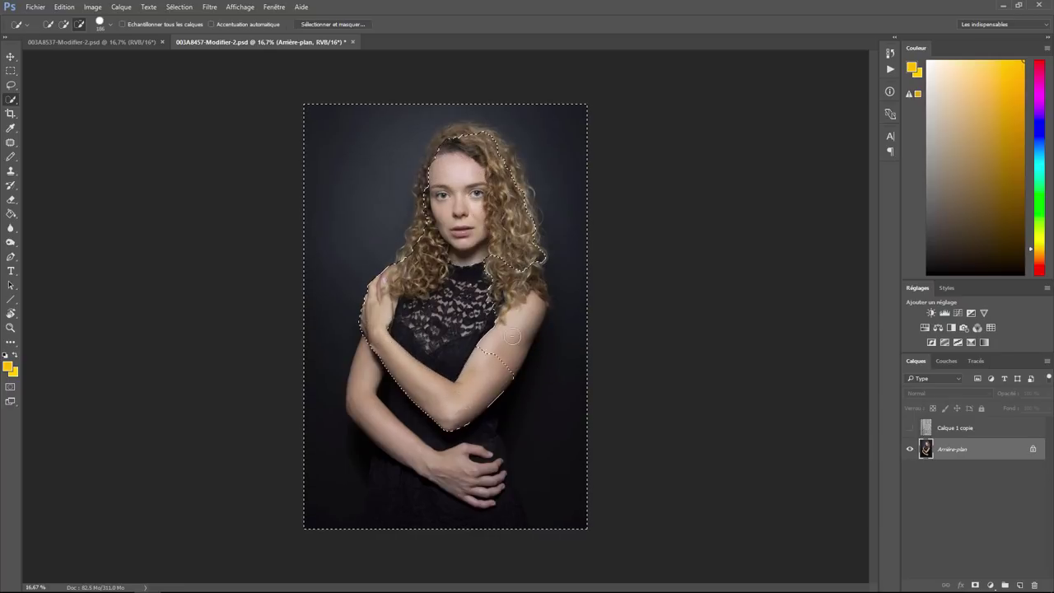
mouse_move(494, 368)
mouse_down()
mouse_move(477, 451)
mouse_move(503, 508)
mouse_move(467, 497)
mouse_move(399, 444)
mouse_move(362, 354)
mouse_move(391, 517)
mouse_up()
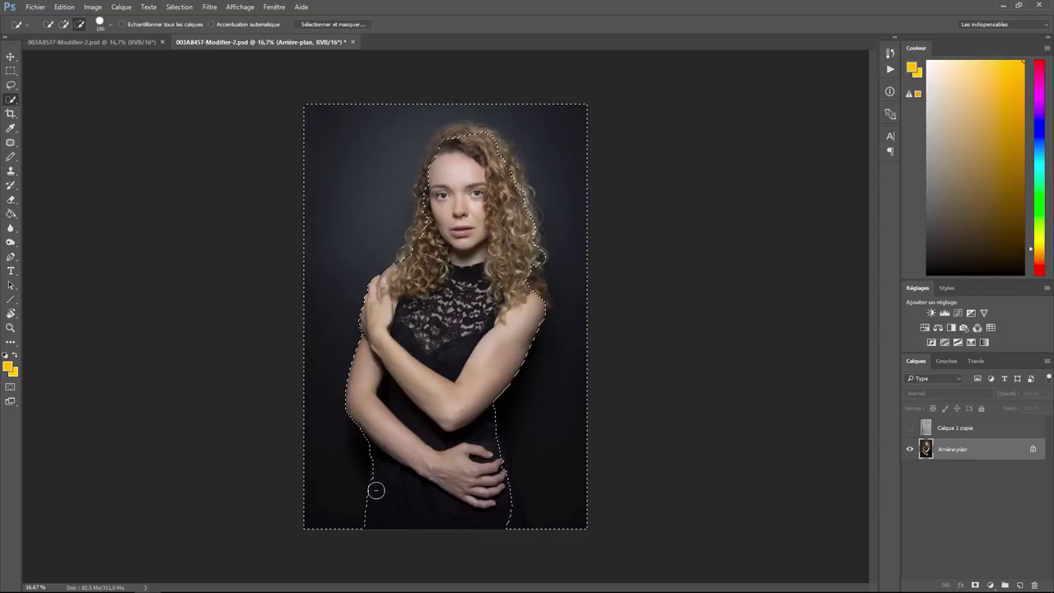
drag(459, 372, 499, 469)
mouse_move(540, 282)
mouse_down()
mouse_move(523, 177)
mouse_move(483, 138)
mouse_move(459, 134)
mouse_move(433, 148)
mouse_move(422, 230)
mouse_move(403, 266)
mouse_up()
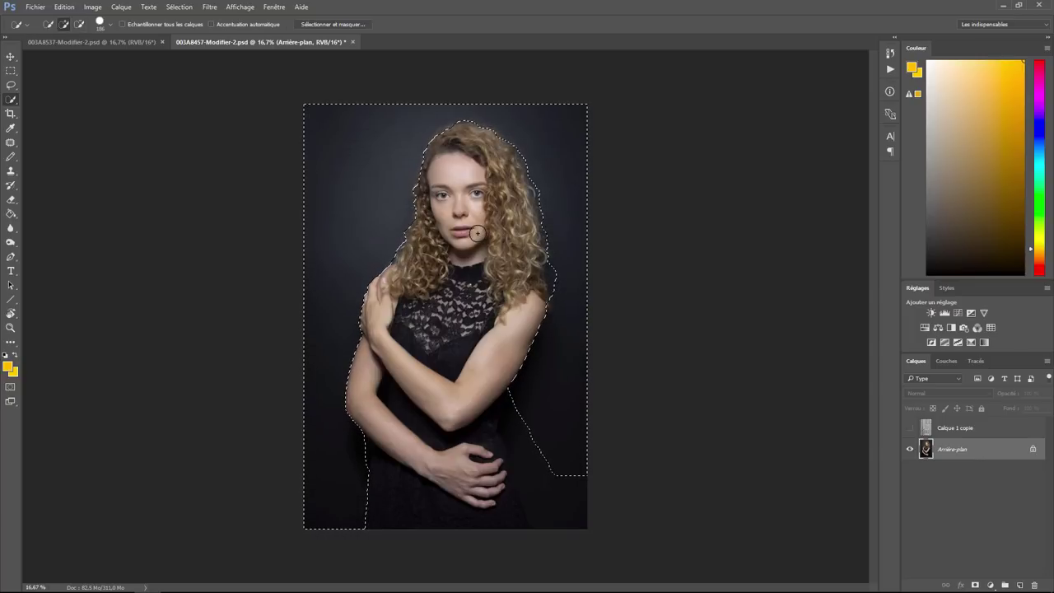
mouse_move(569, 478)
mouse_down()
mouse_move(564, 517)
mouse_move(513, 423)
mouse_up()
key(ctrl+plus)
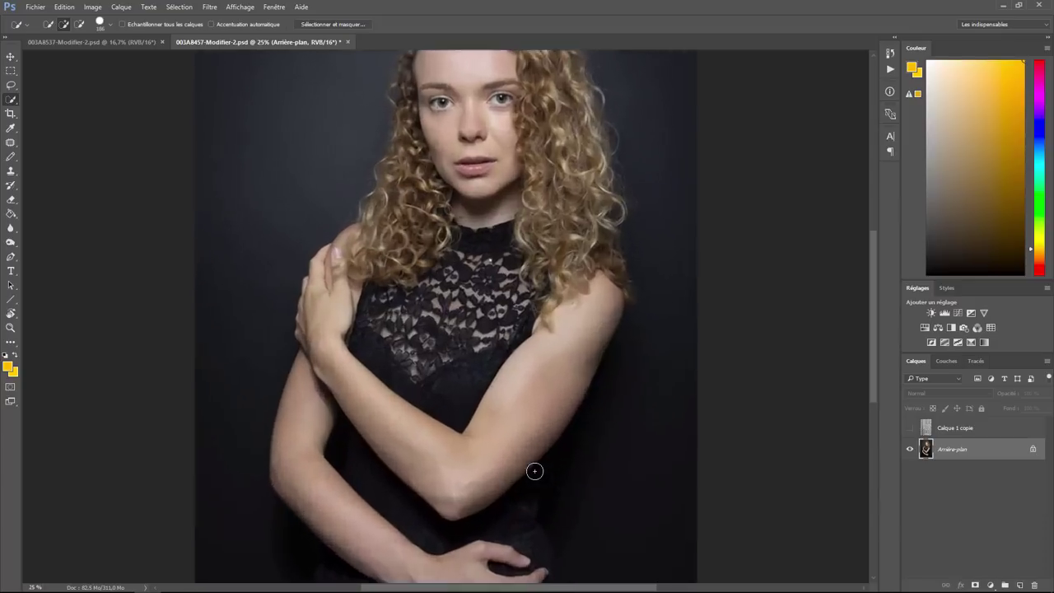
key(ctrl+plus)
key(ctrl+plus)
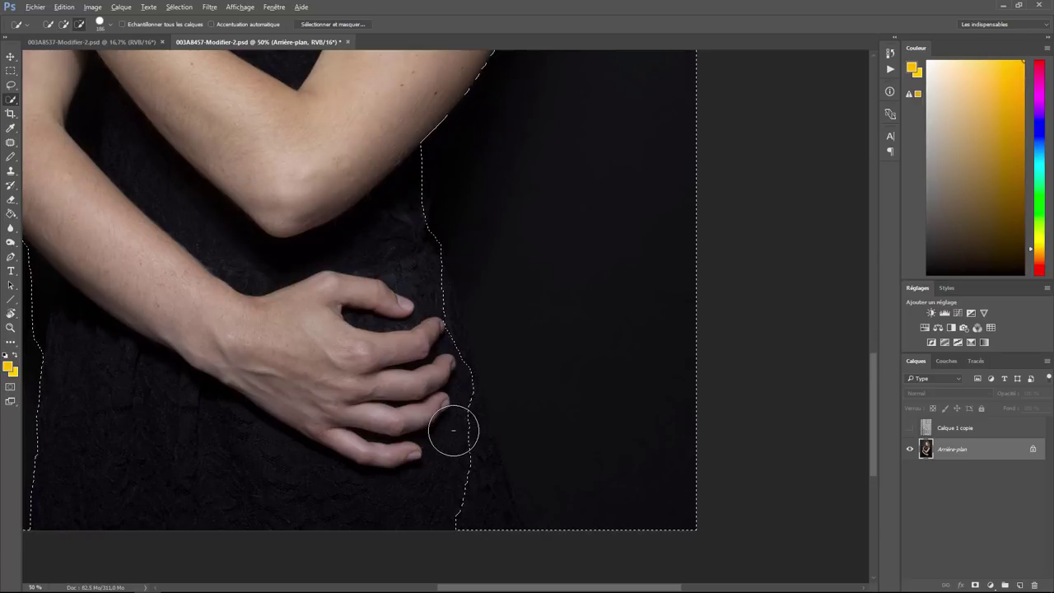
drag(452, 430, 480, 513)
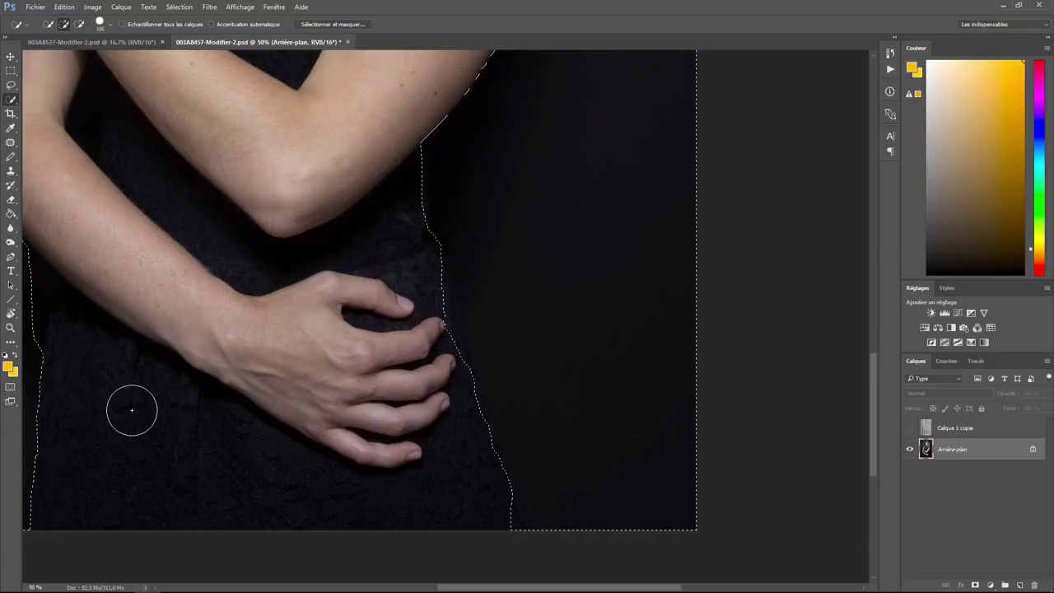
- Pan up the image to check the selection edges, then show the texture layer again
drag(132, 410, 405, 410)
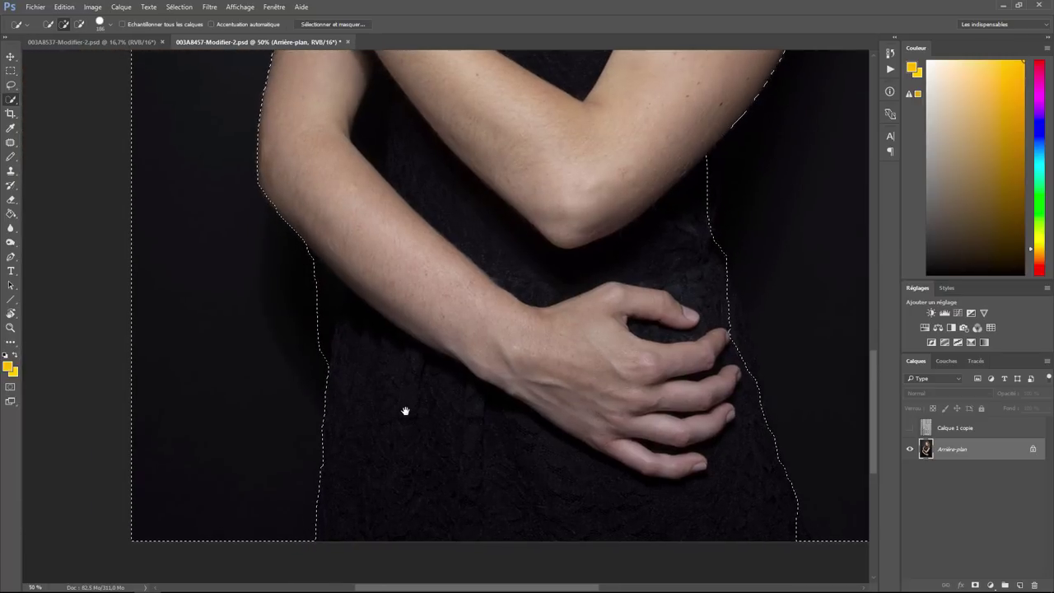
drag(357, 192, 370, 452)
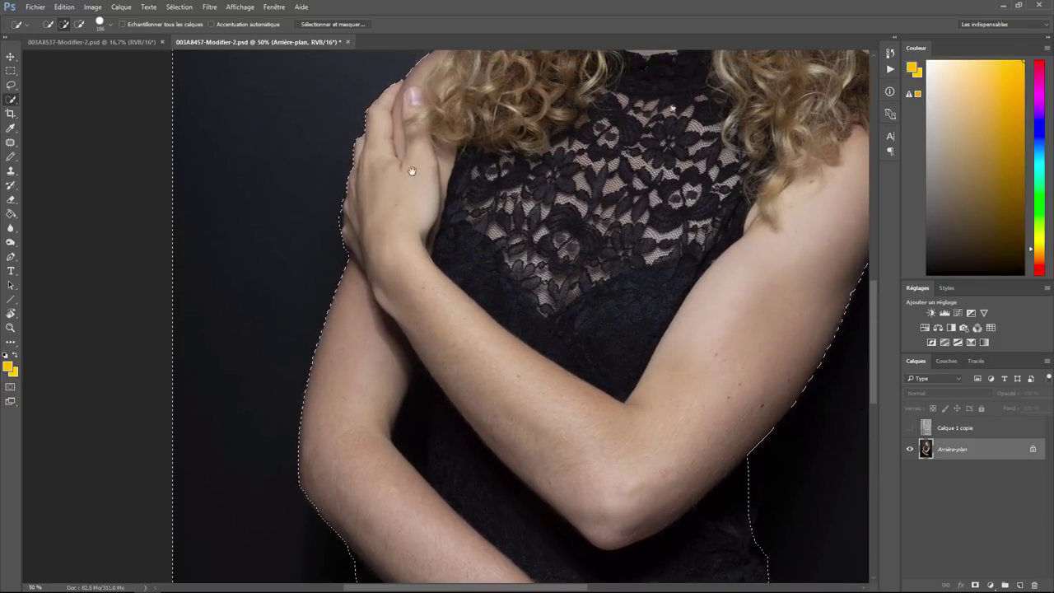
drag(412, 170, 374, 250)
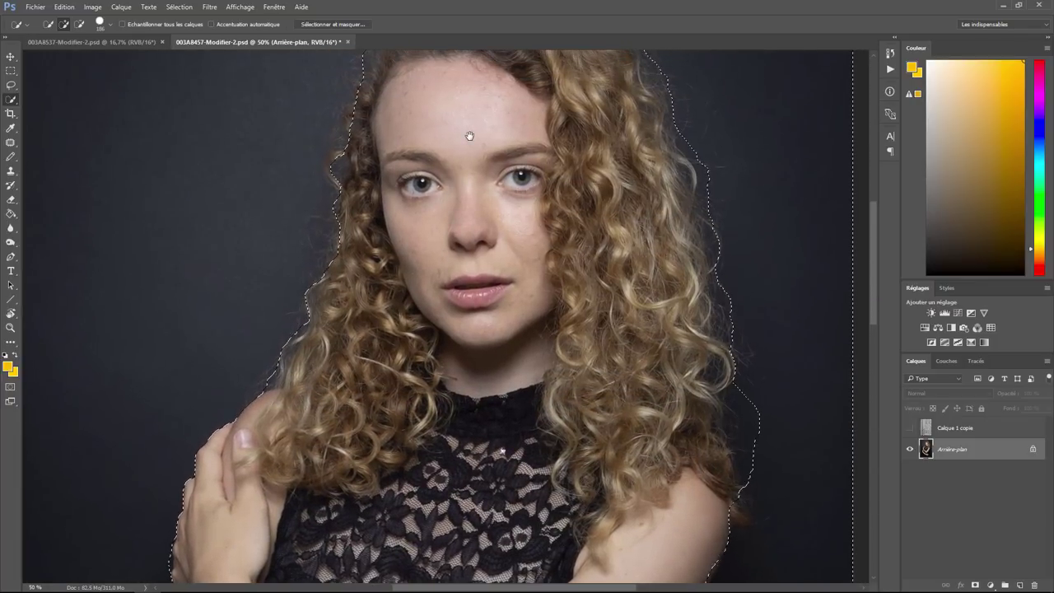
mouse_move(470, 136)
mouse_down()
mouse_move(414, 263)
mouse_move(416, 283)
mouse_up()
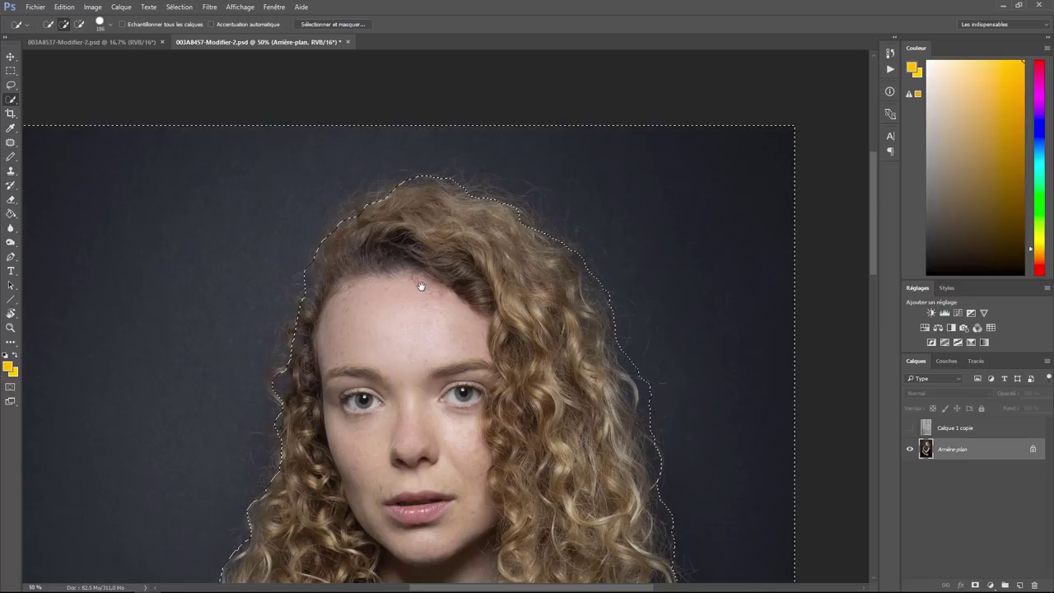
click(910, 429)
- Show Calque 1 copie and add a layer mask from the selection, then zoom to the arm
click(960, 433)
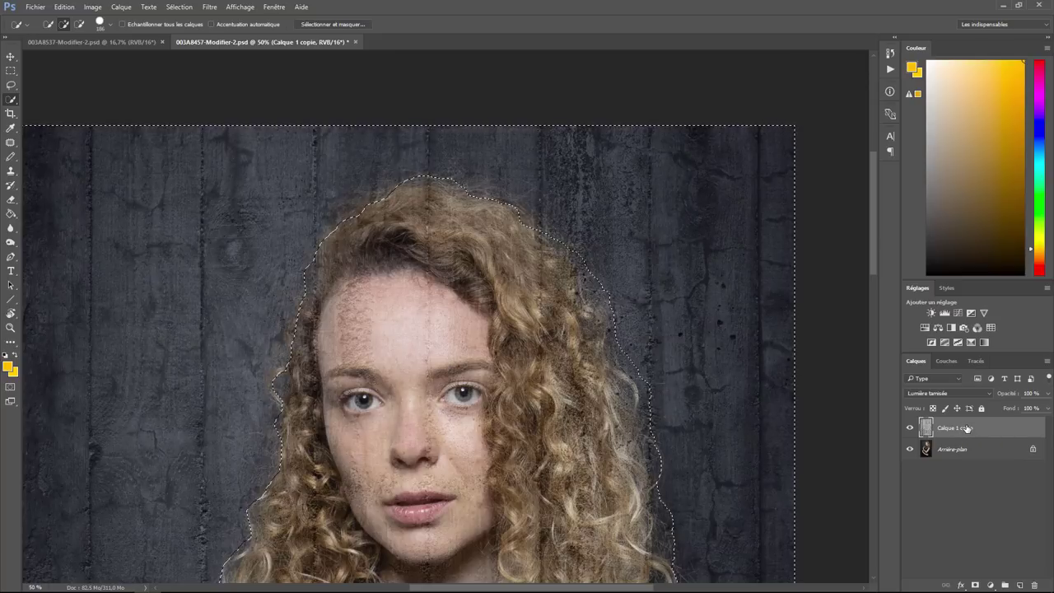
click(974, 584)
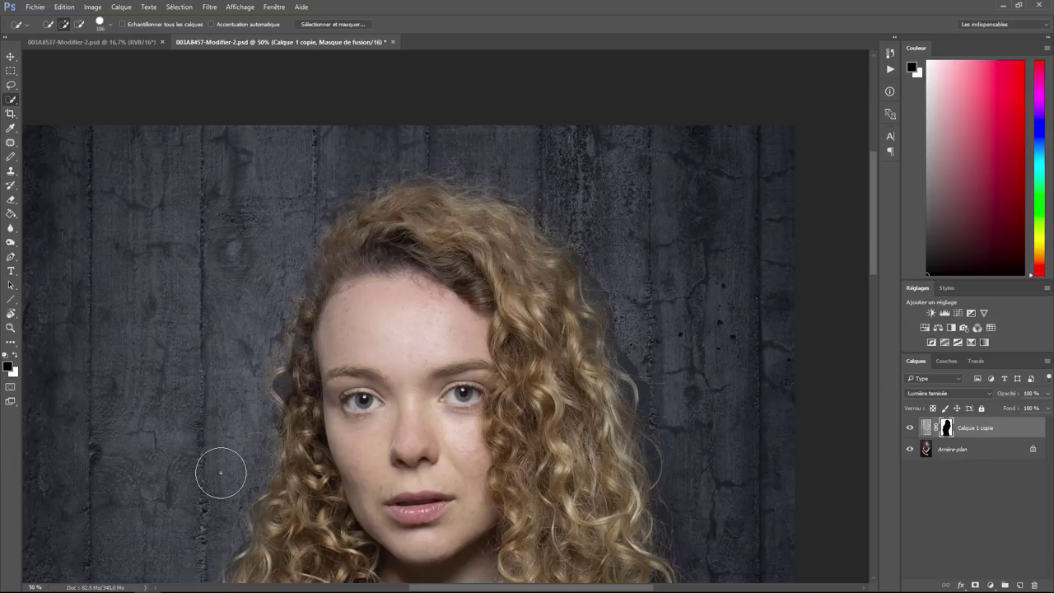
key(ctrl+plus)
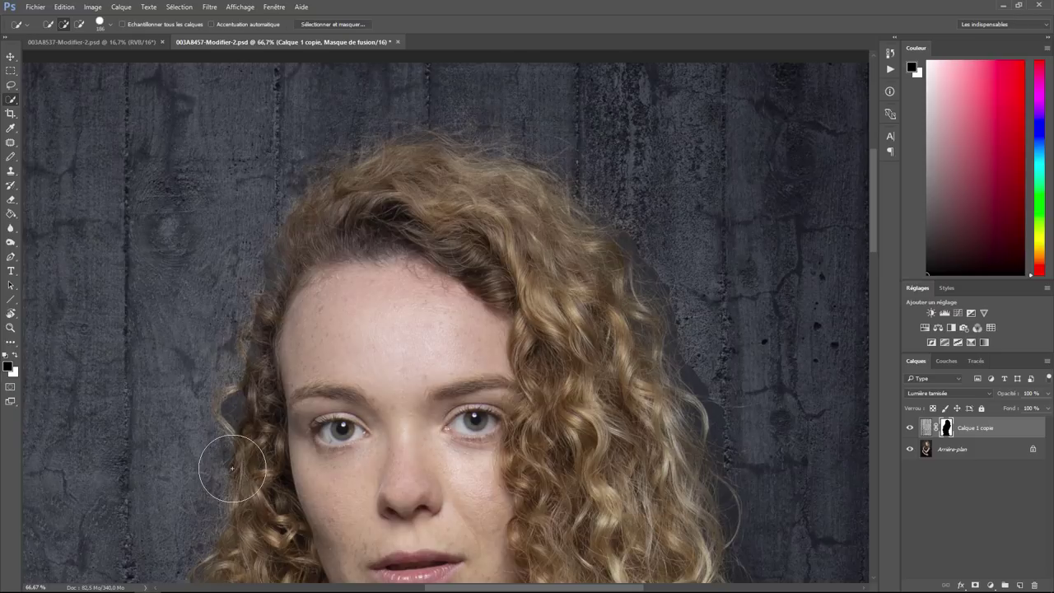
drag(527, 449, 464, 98)
mouse_move(664, 458)
mouse_down()
mouse_move(597, 247)
mouse_move(619, 98)
mouse_up()
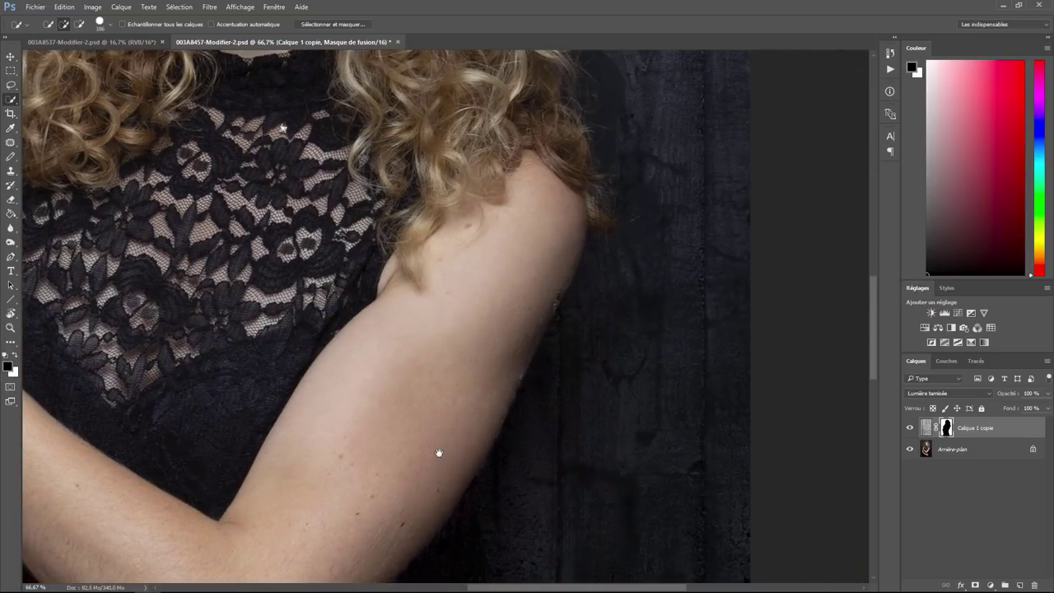
drag(439, 452, 550, 323)
- Keep black as the painting colour and select a patch along the upper arm edge
scroll(553, 195, up, 3)
scroll(560, 223, right, 3)
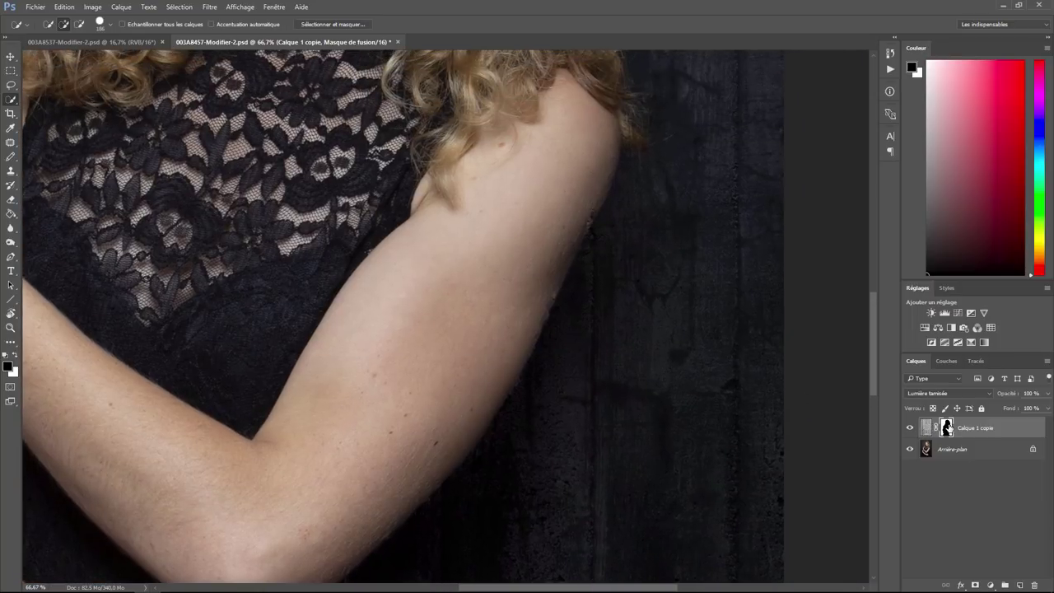
click(16, 356)
click(17, 356)
drag(565, 203, 553, 211)
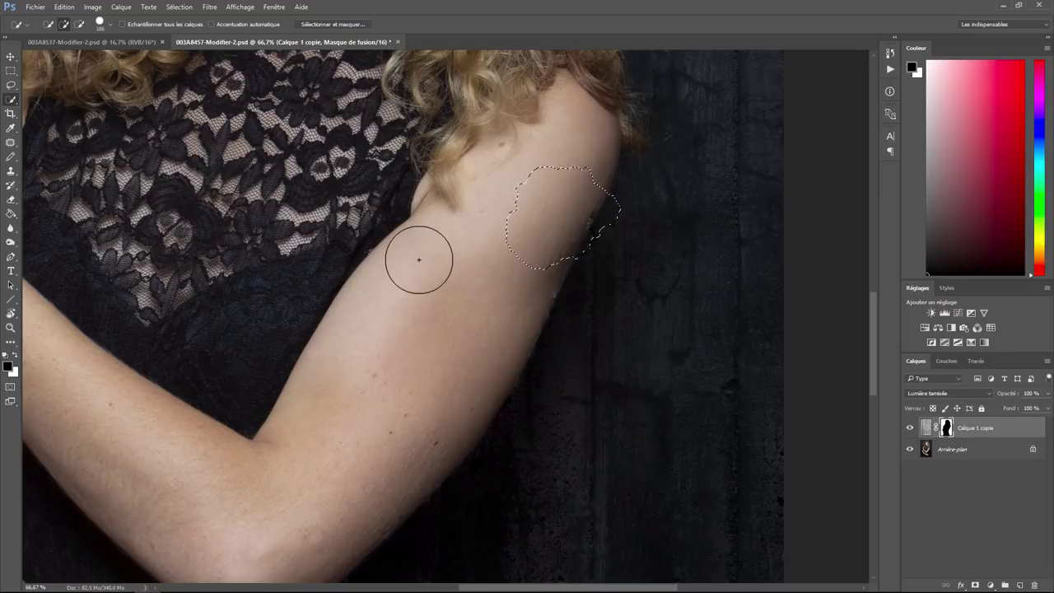
- Find and switch to the Brush tool in the toolbar
click(12, 206)
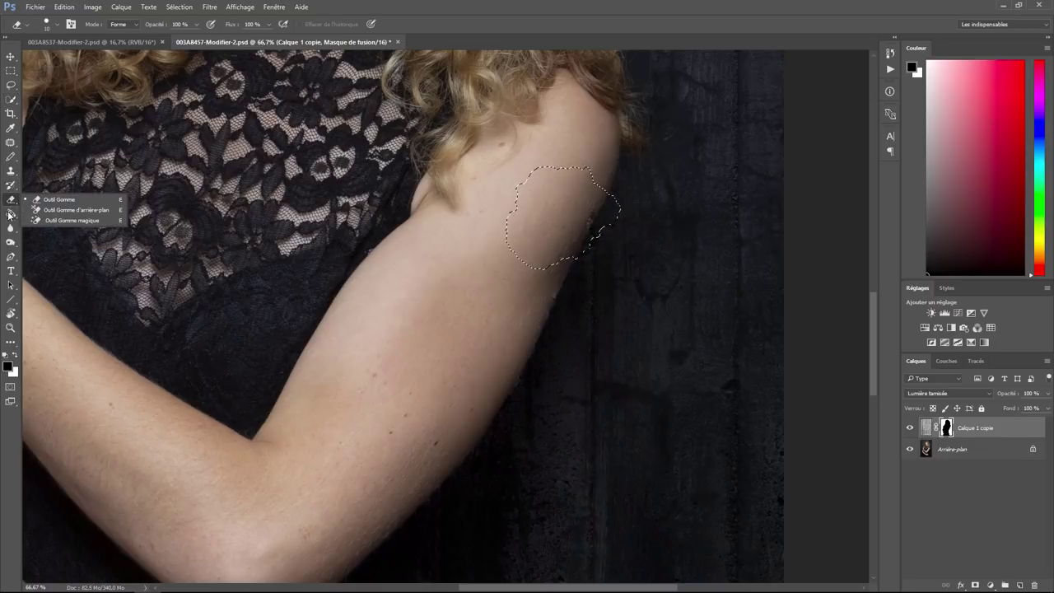
click(10, 185)
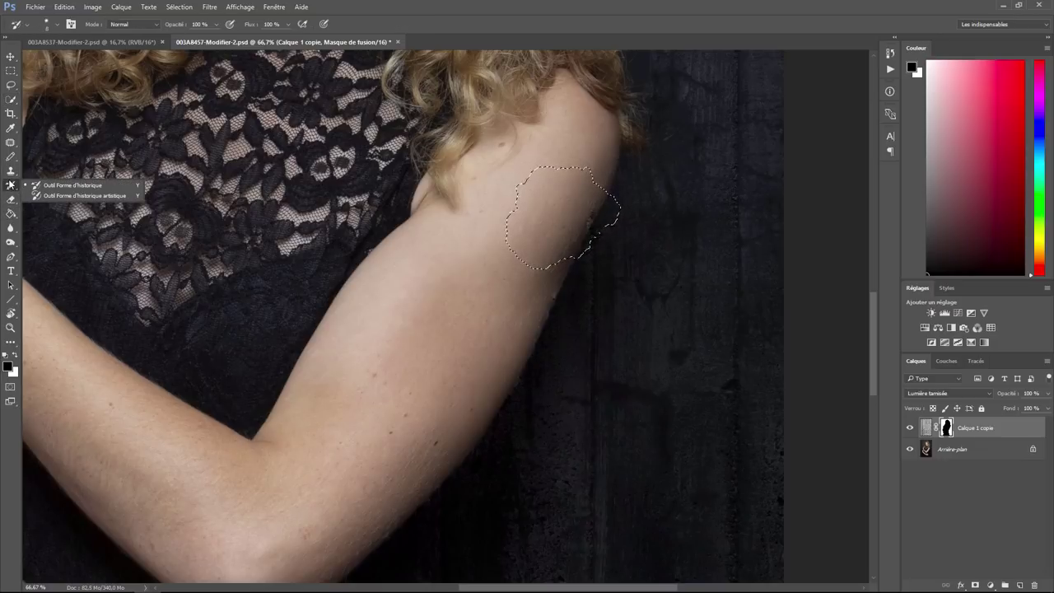
click(10, 157)
click(74, 158)
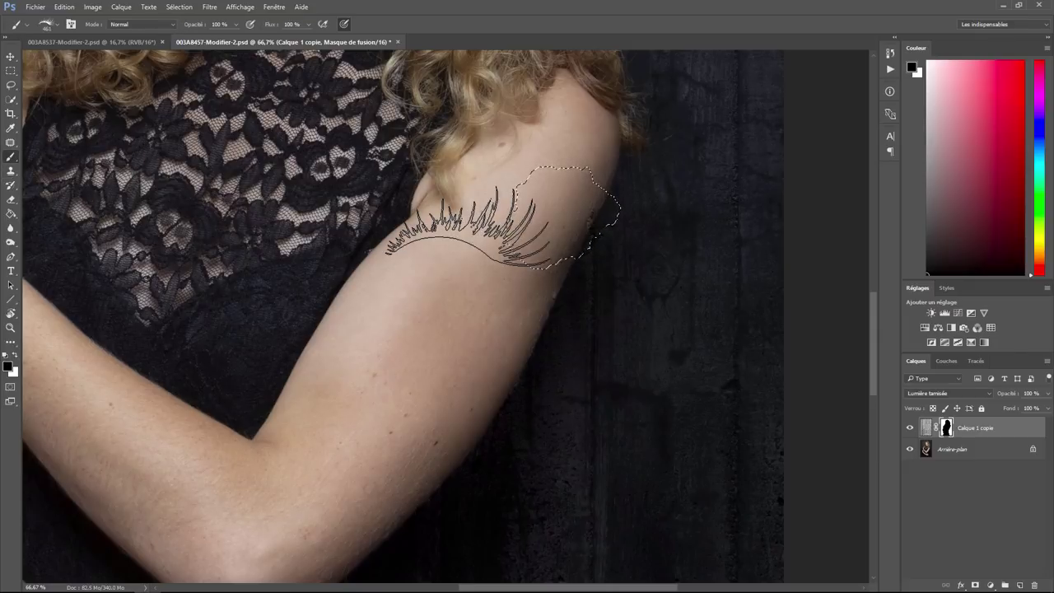
- Pick a hard round brush tip at 50 px with hardness around 72%
click(58, 29)
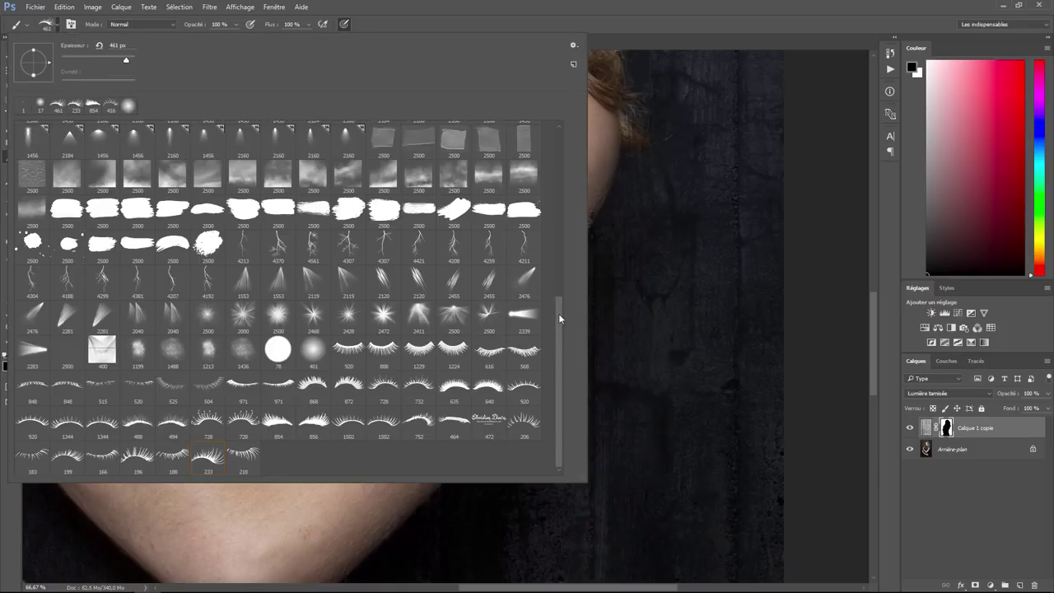
drag(559, 313, 557, 127)
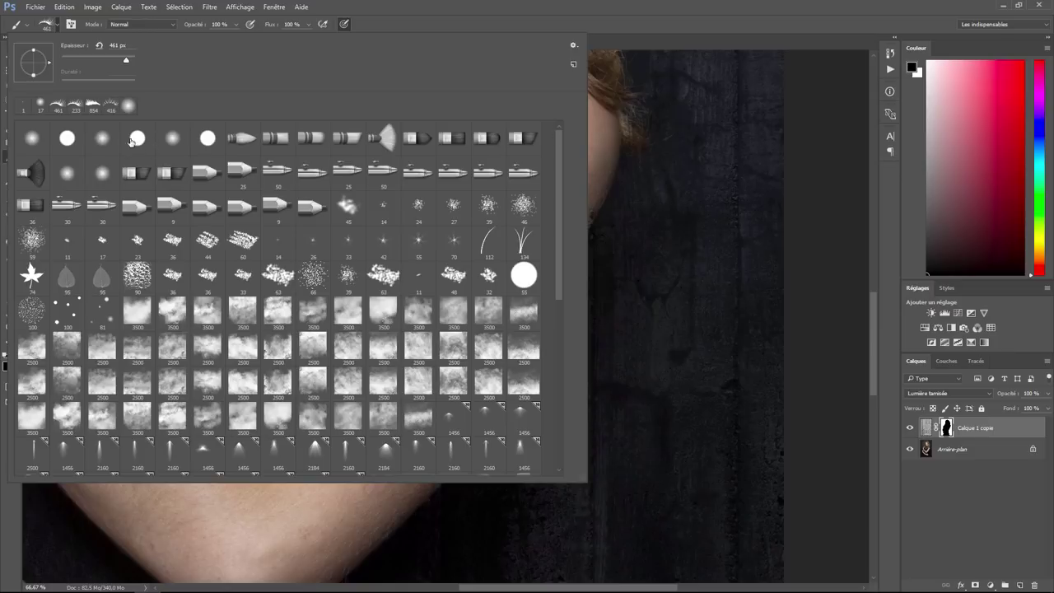
click(104, 142)
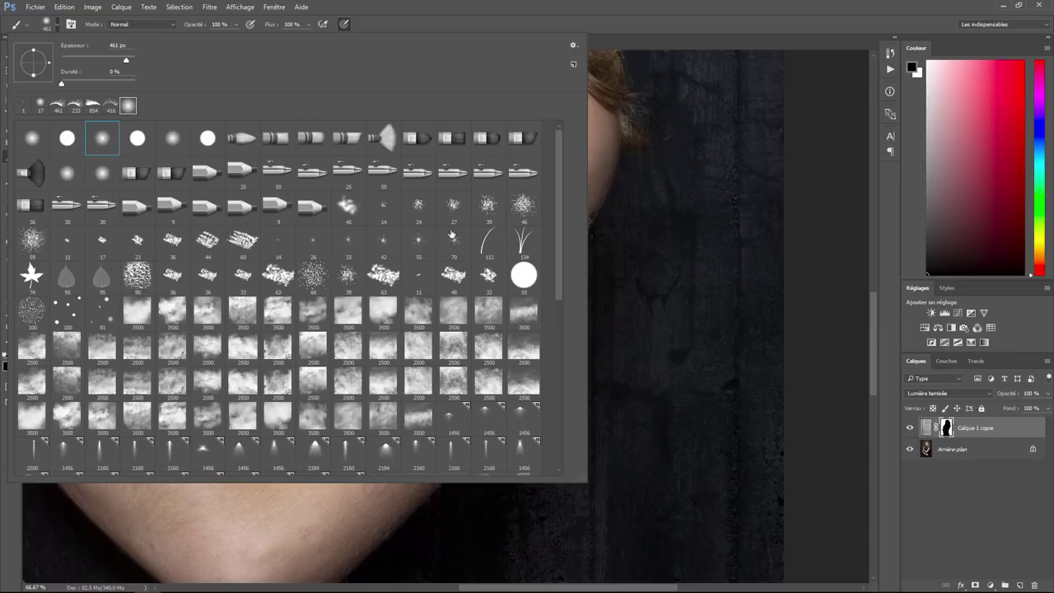
click(65, 140)
drag(134, 83, 99, 59)
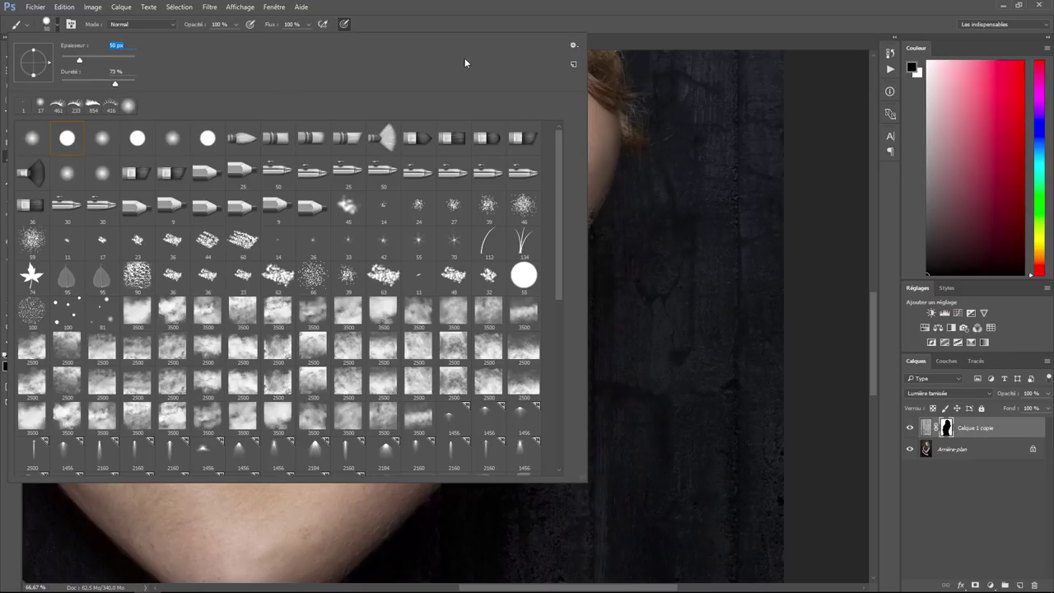
key(Return)
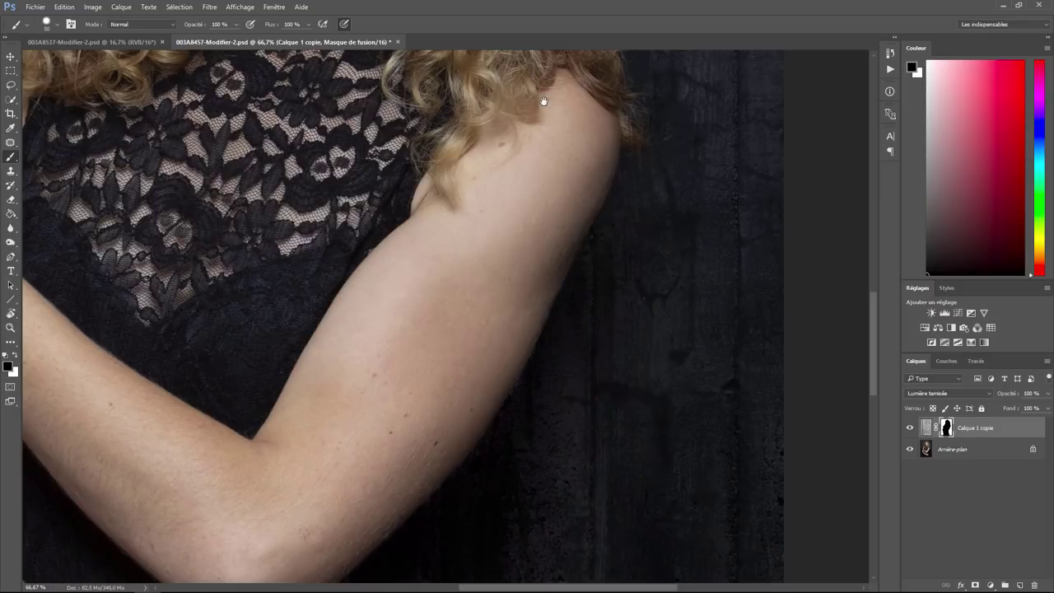
- Pan around the face, hair and crossed arms to inspect the mask edges
drag(544, 102, 574, 312)
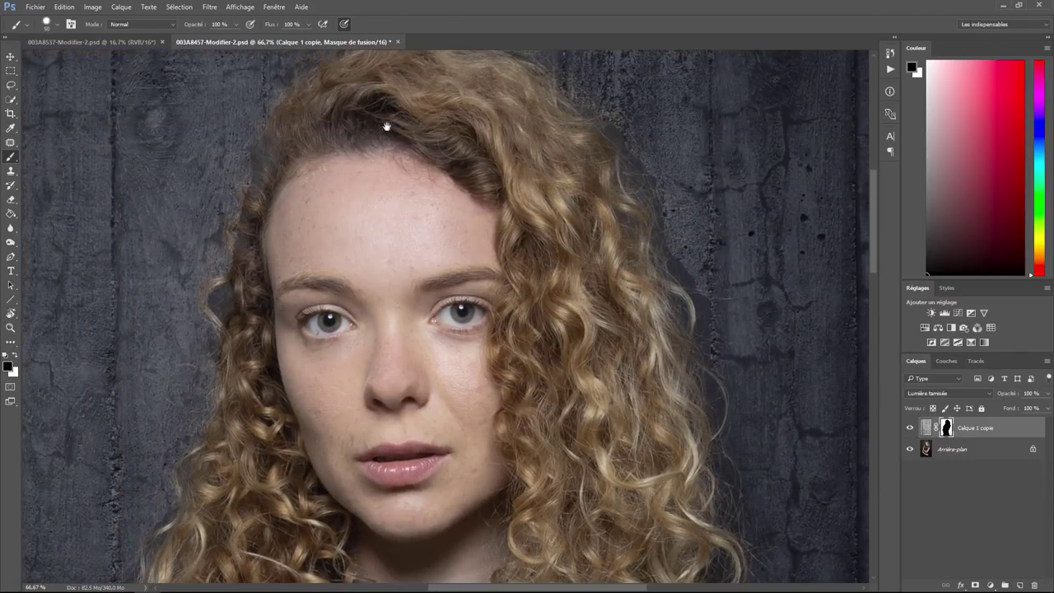
drag(384, 123, 448, 65)
drag(305, 469, 415, 274)
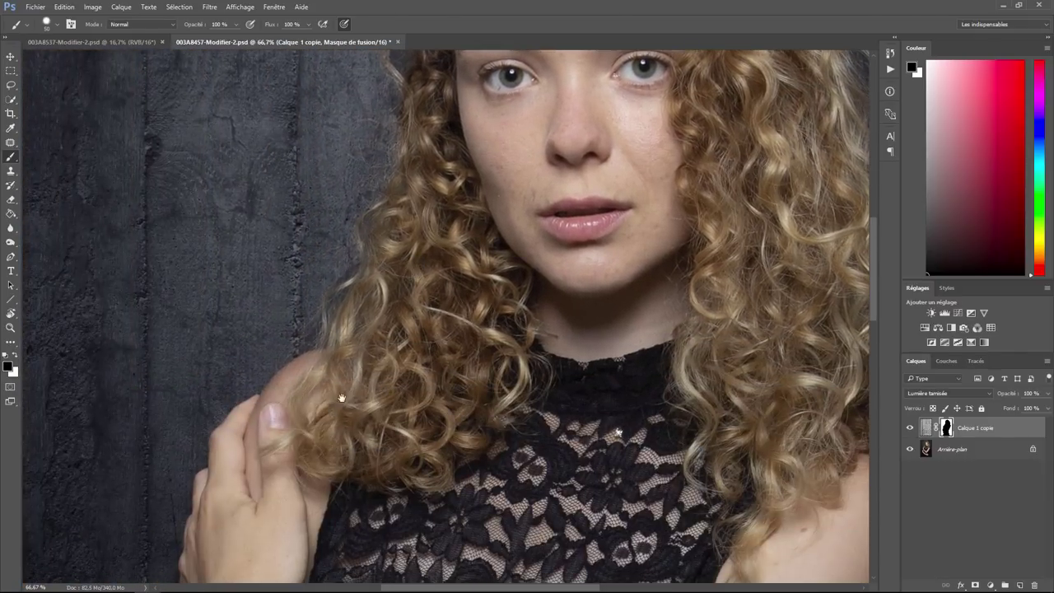
drag(342, 398, 384, 255)
drag(308, 400, 359, 252)
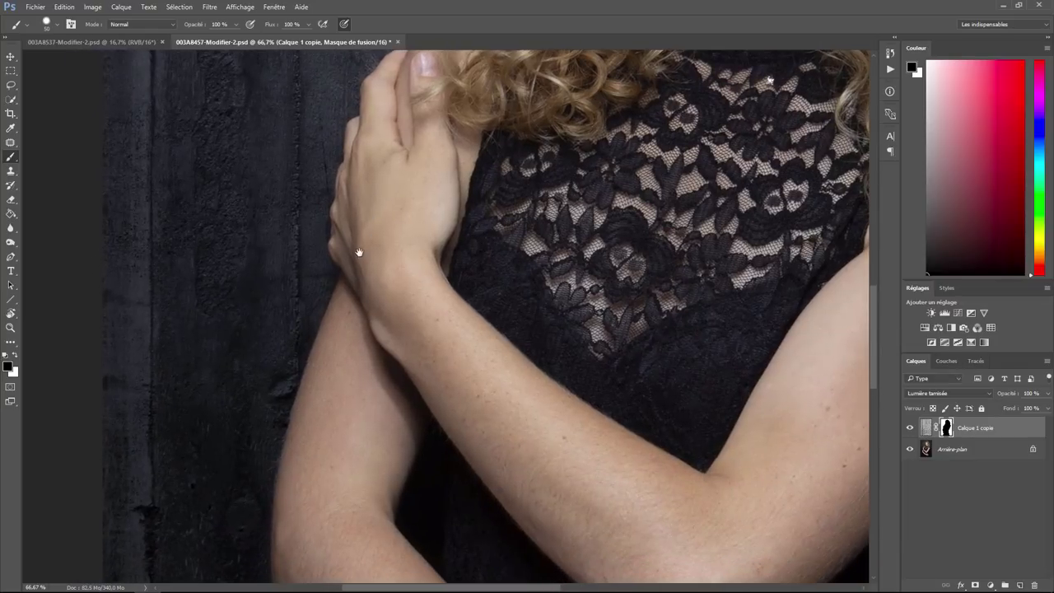
drag(339, 458, 392, 226)
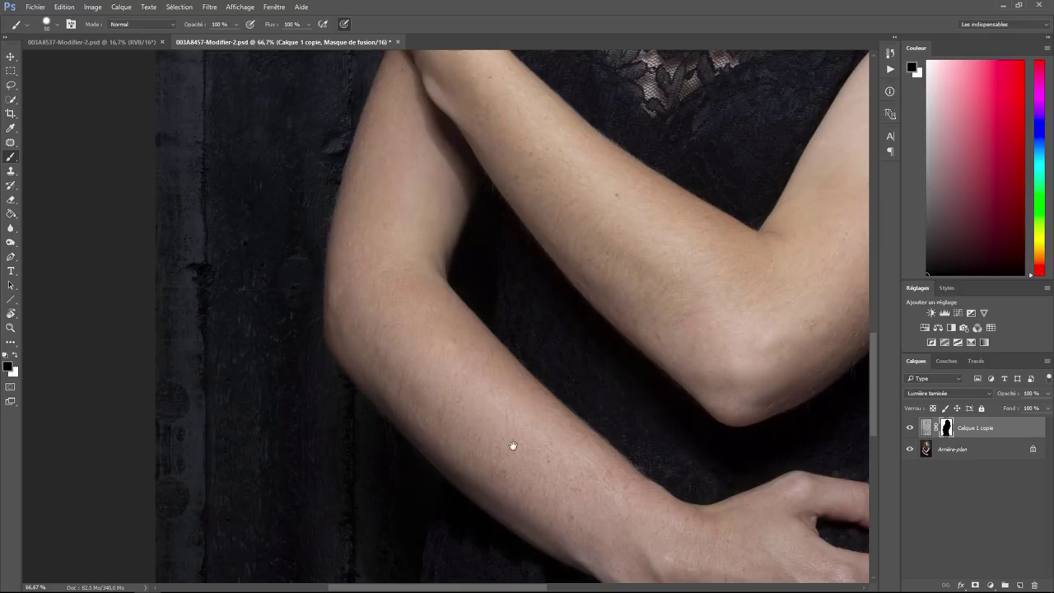
drag(512, 445, 337, 274)
mouse_move(566, 429)
mouse_down()
mouse_move(461, 325)
mouse_move(278, 336)
mouse_move(525, 390)
mouse_move(490, 364)
mouse_up()
mouse_move(468, 256)
mouse_down()
mouse_move(486, 376)
mouse_move(426, 424)
mouse_up()
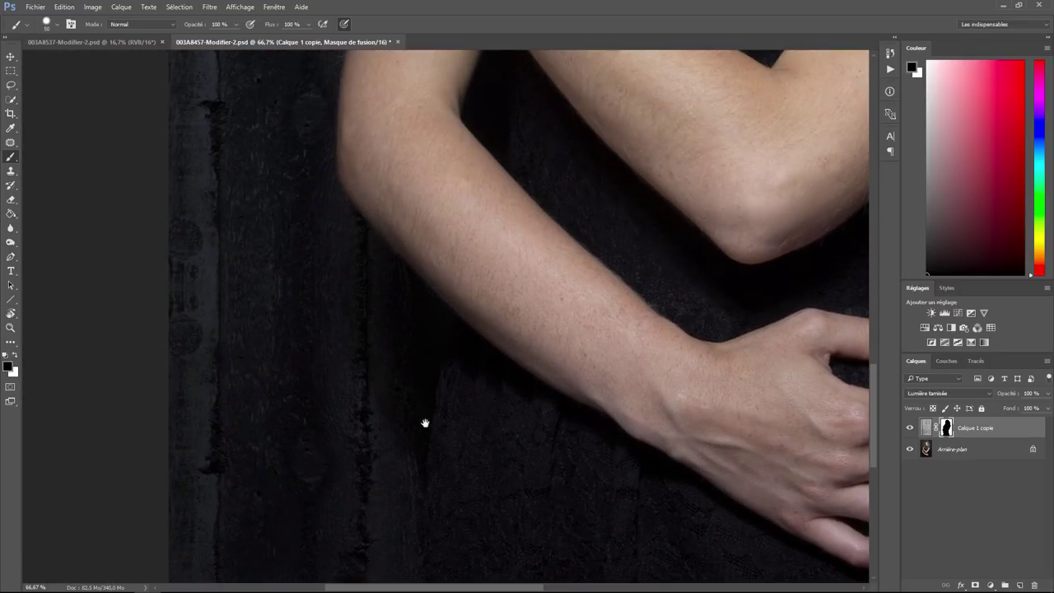
drag(421, 181, 435, 445)
drag(436, 123, 407, 337)
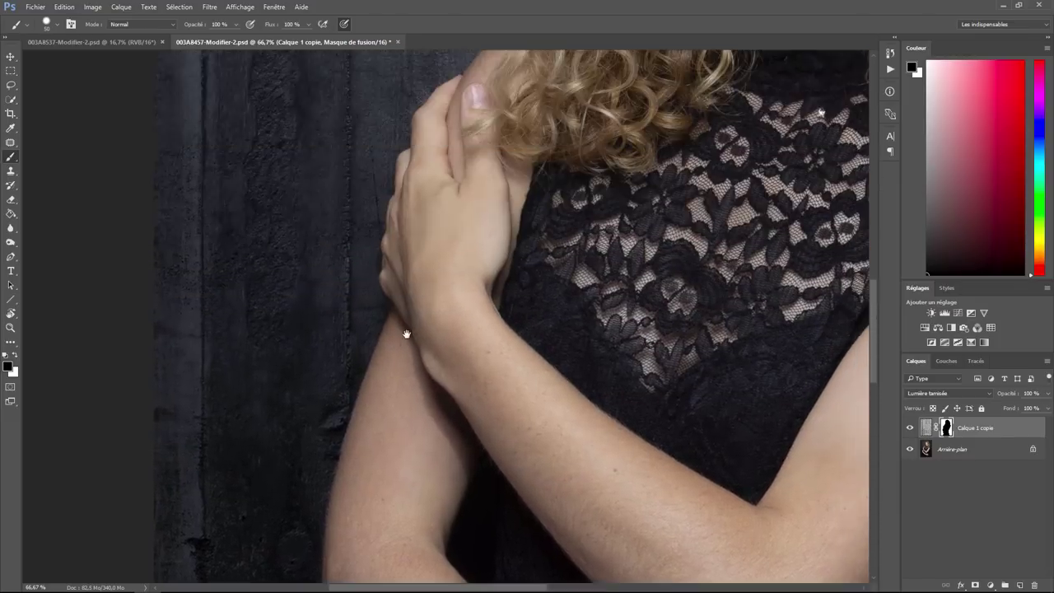
mouse_move(412, 66)
mouse_down()
mouse_move(437, 200)
mouse_move(378, 328)
mouse_up()
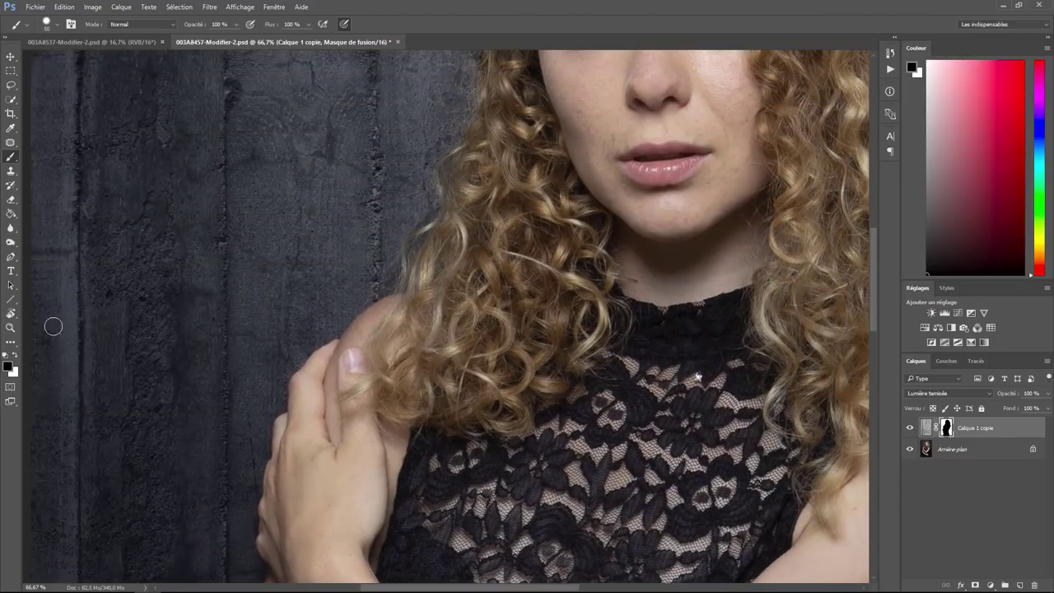
- Set white as the painting colour and soften the brush to about 6% hardness
click(15, 354)
click(57, 24)
drag(115, 84, 64, 84)
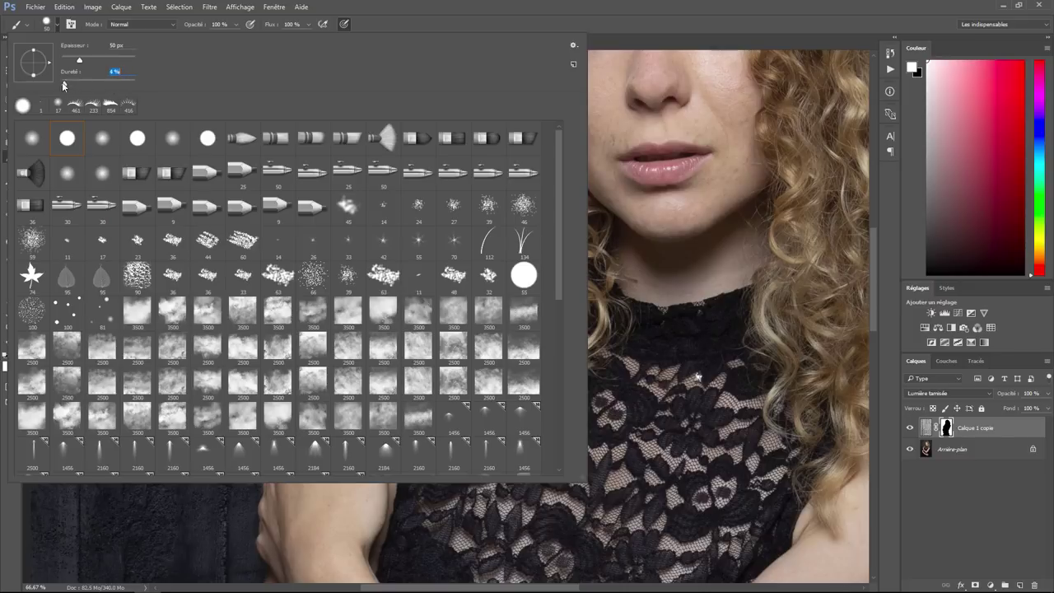
click(205, 511)
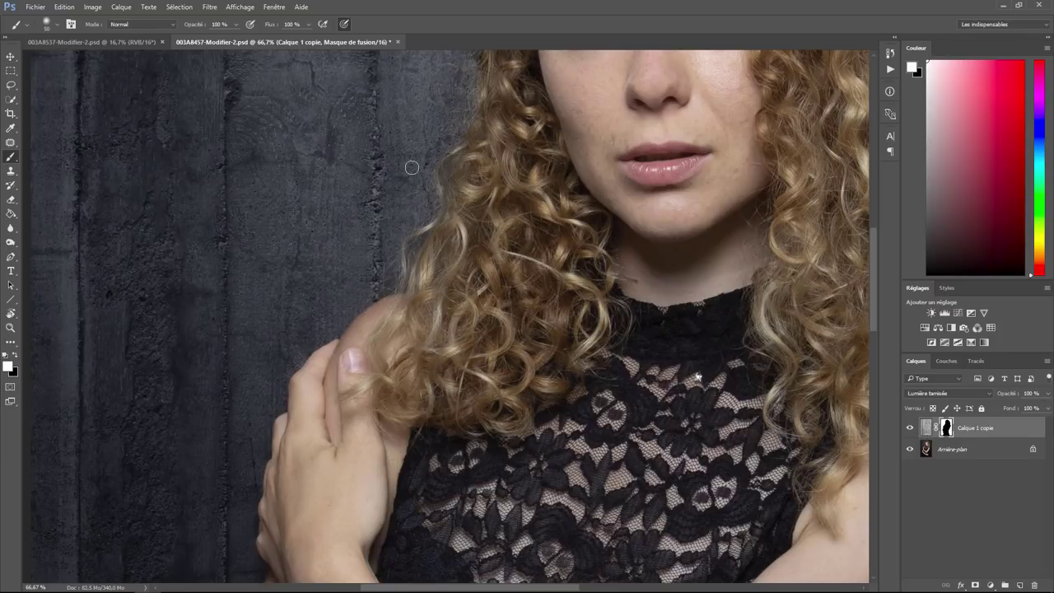
- Paint the mask along the hair to restore the curls and remove the grey halo
scroll(348, 325, up, 3)
scroll(364, 341, up, 5)
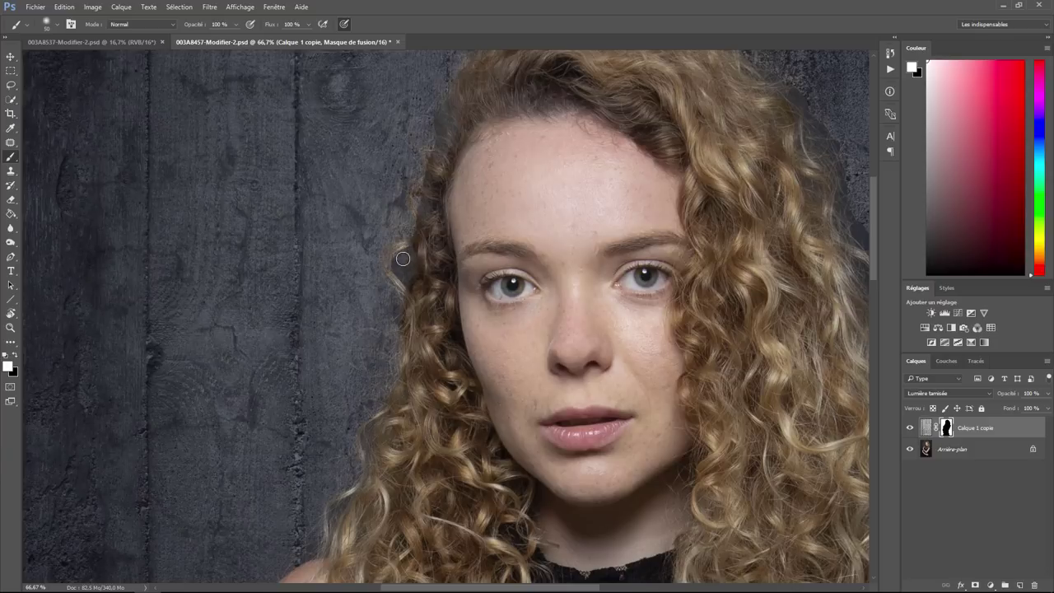
drag(403, 259, 400, 277)
scroll(395, 149, up, 1)
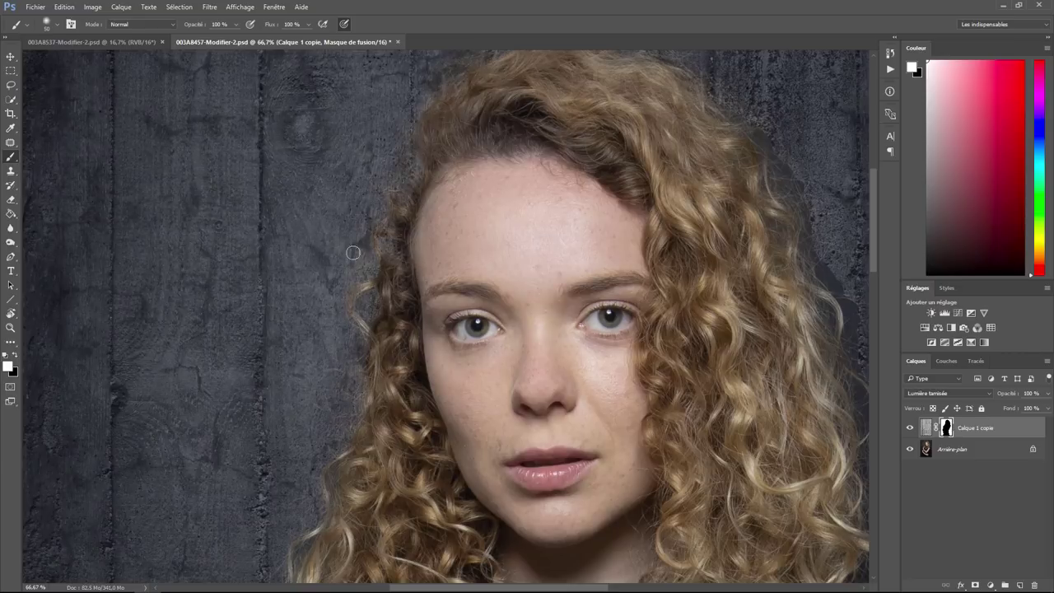
drag(397, 147, 272, 268)
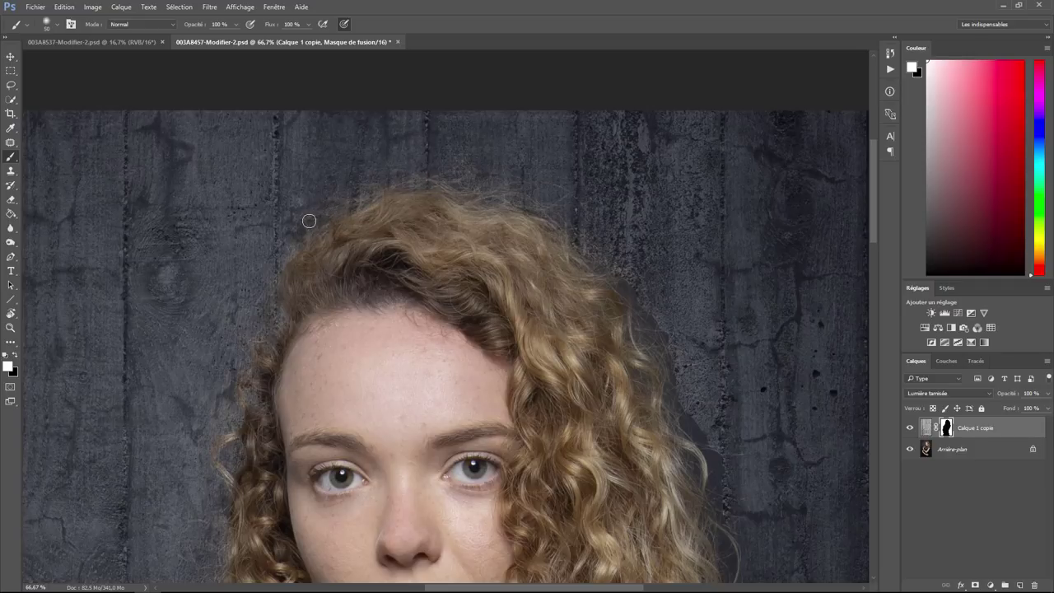
drag(576, 218, 395, 101)
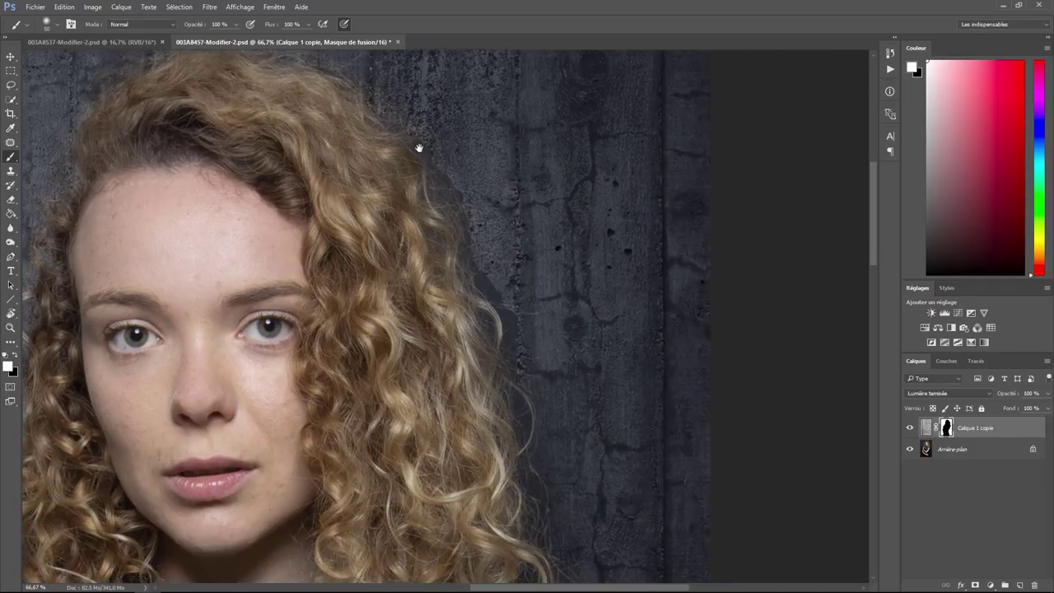
mouse_move(428, 158)
mouse_down()
mouse_move(423, 191)
mouse_move(510, 301)
mouse_move(502, 322)
mouse_move(511, 353)
mouse_move(516, 302)
mouse_move(483, 314)
mouse_move(492, 347)
mouse_move(506, 188)
mouse_up()
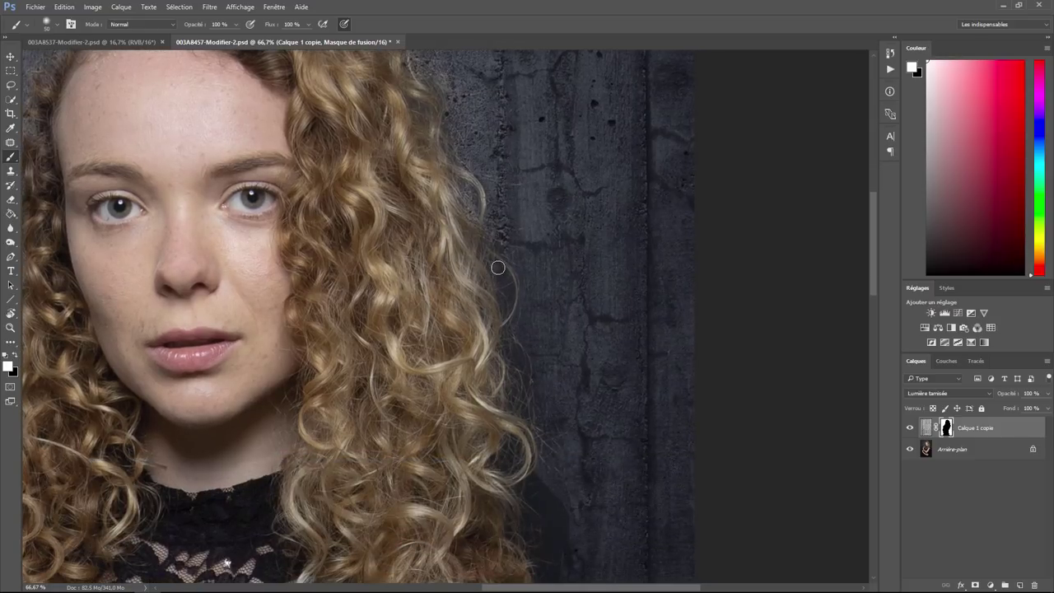
- Follow the shoulder, arms and hands down and back up to the face, checking mask edges
drag(536, 339, 529, 239)
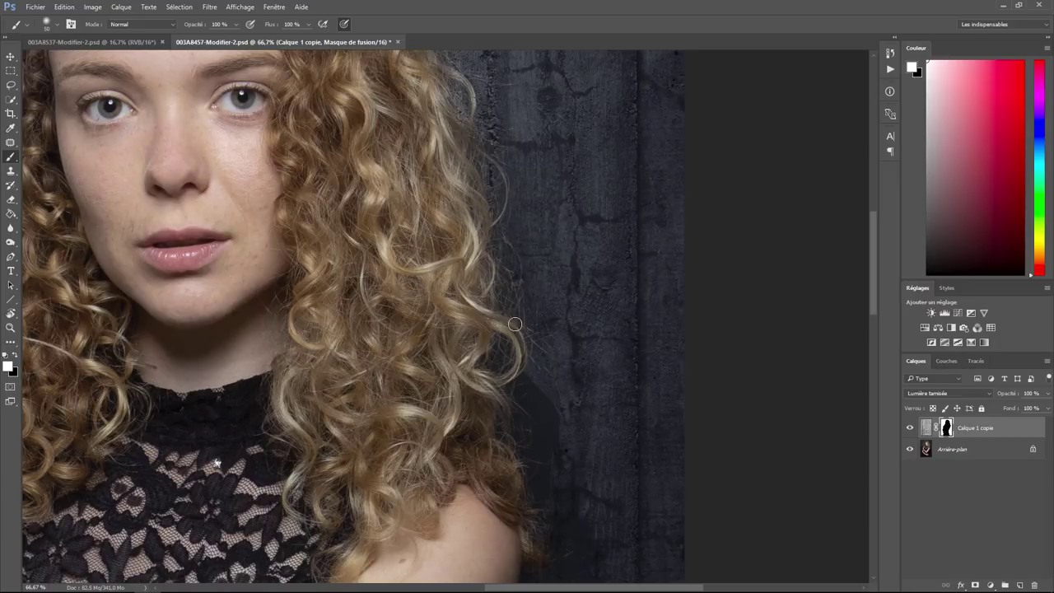
mouse_move(560, 389)
mouse_down()
mouse_move(521, 238)
mouse_move(483, 299)
mouse_up()
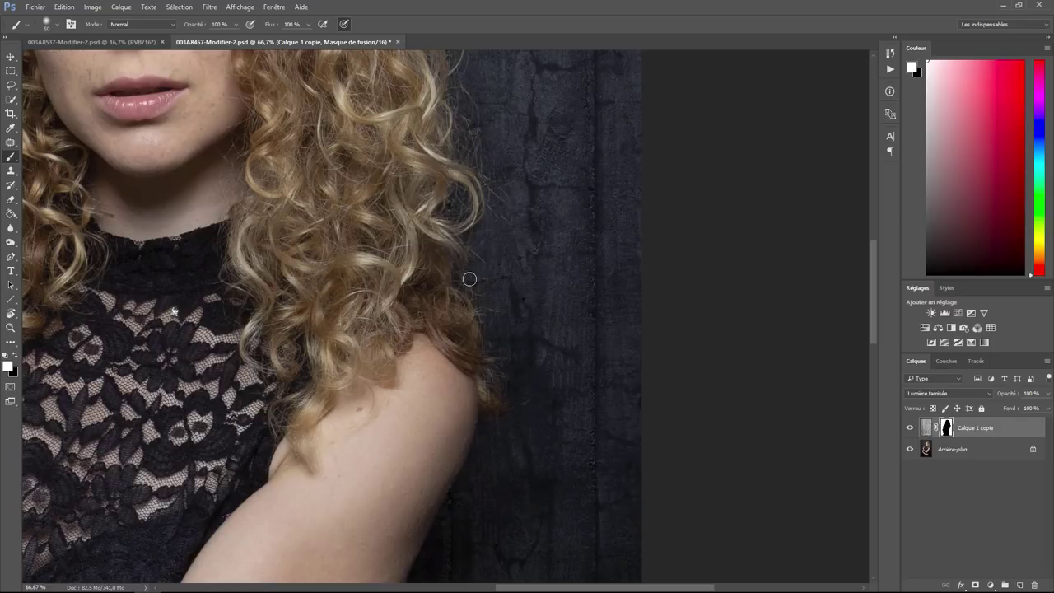
drag(533, 405, 561, 195)
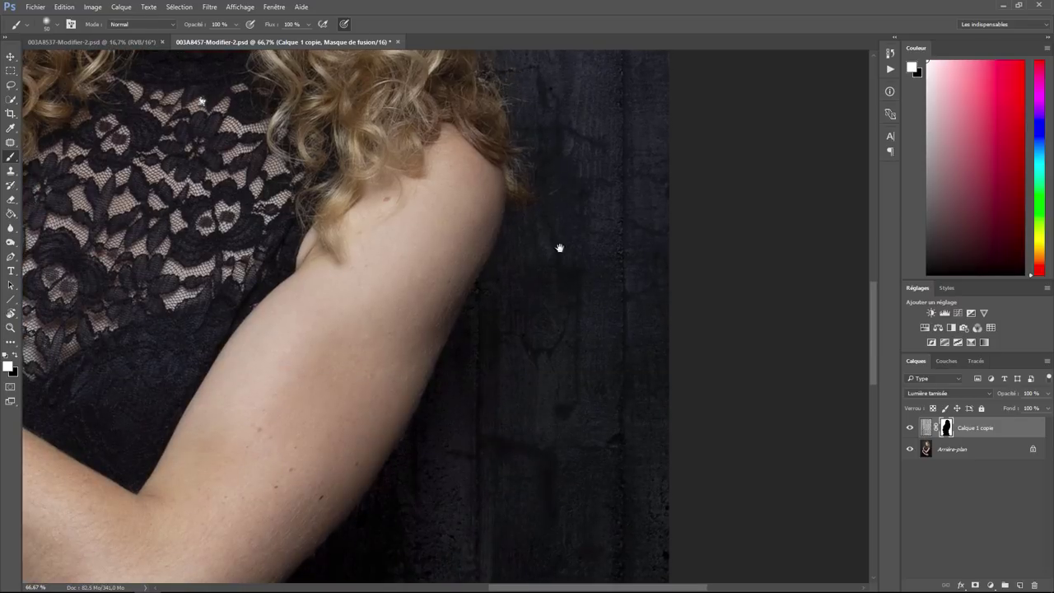
drag(441, 493, 499, 287)
drag(429, 410, 478, 253)
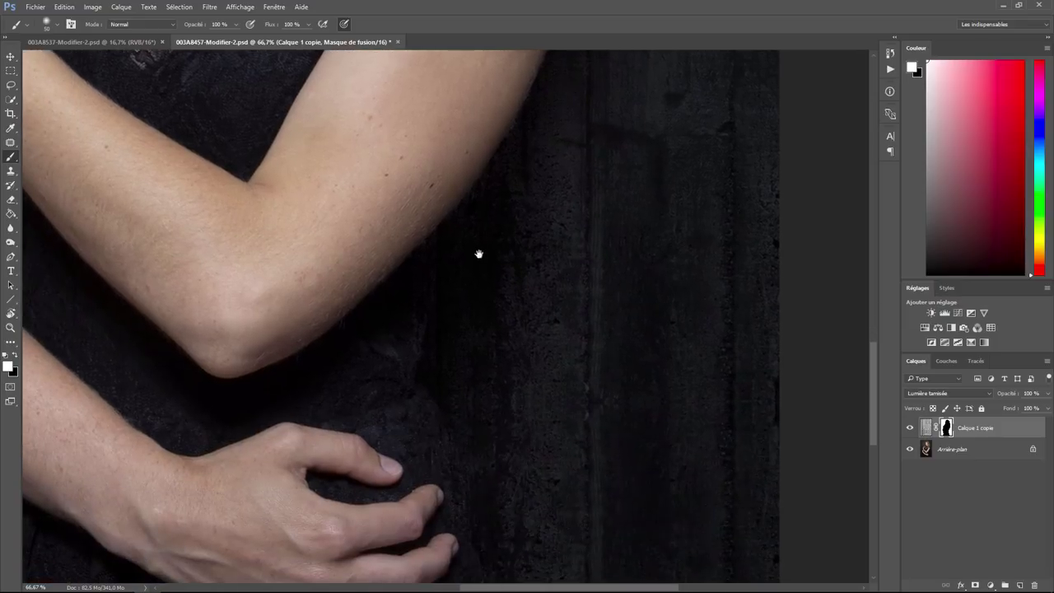
drag(469, 411, 486, 313)
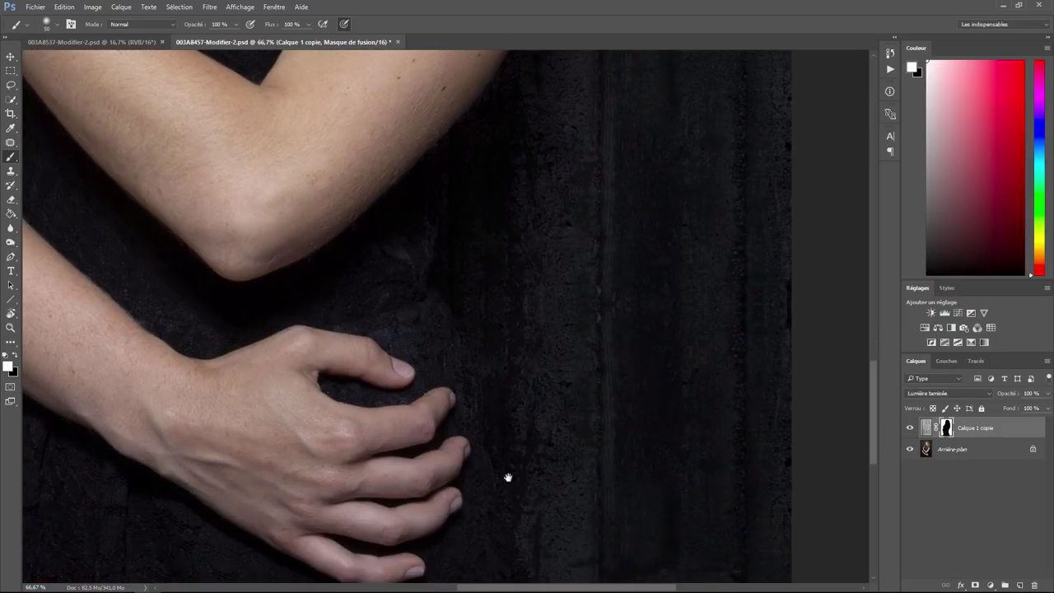
drag(508, 477, 531, 374)
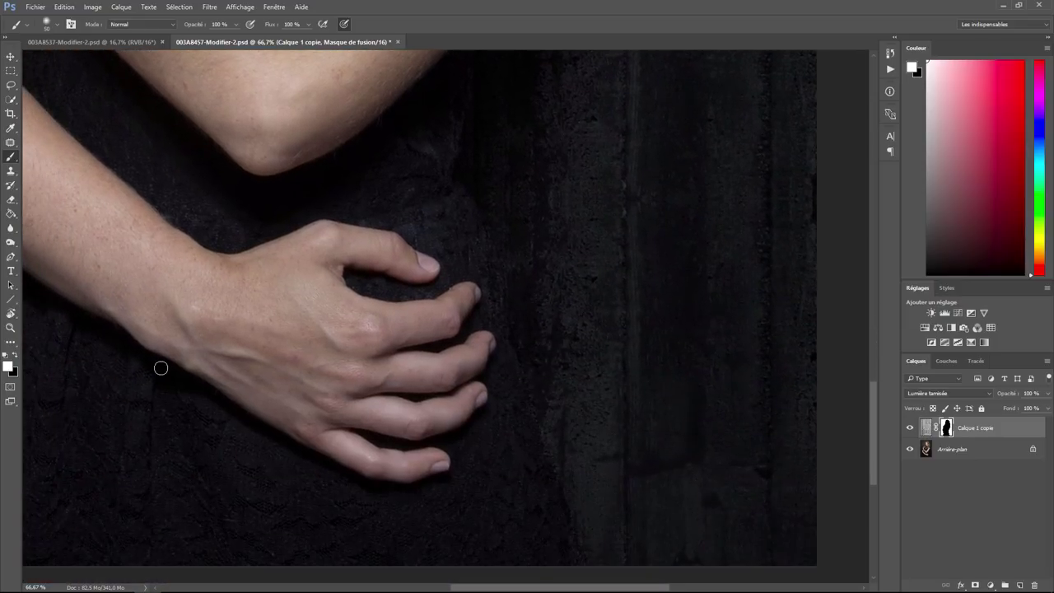
drag(129, 396, 492, 402)
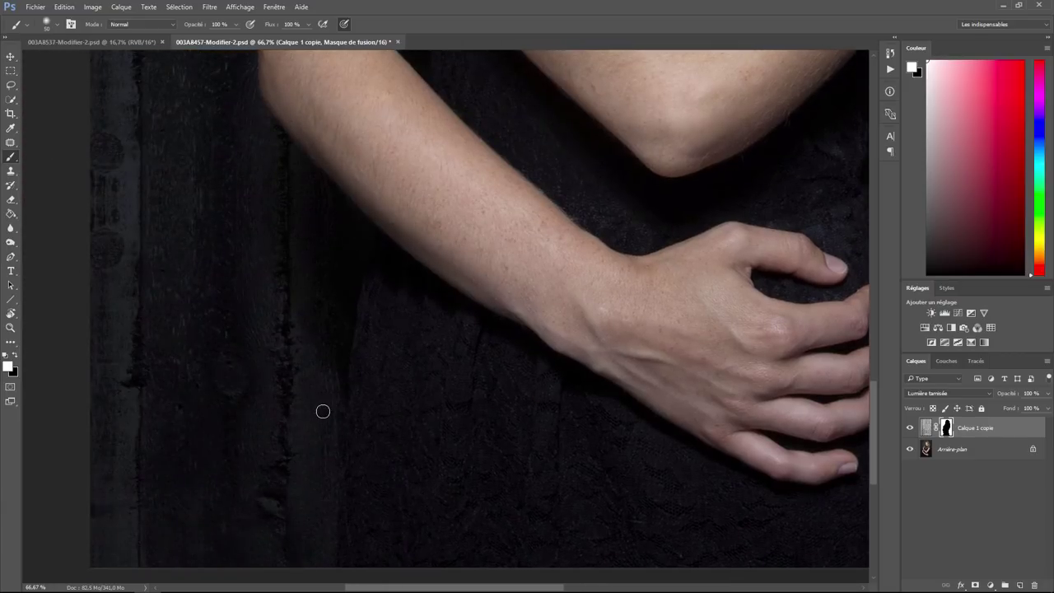
drag(341, 282, 346, 425)
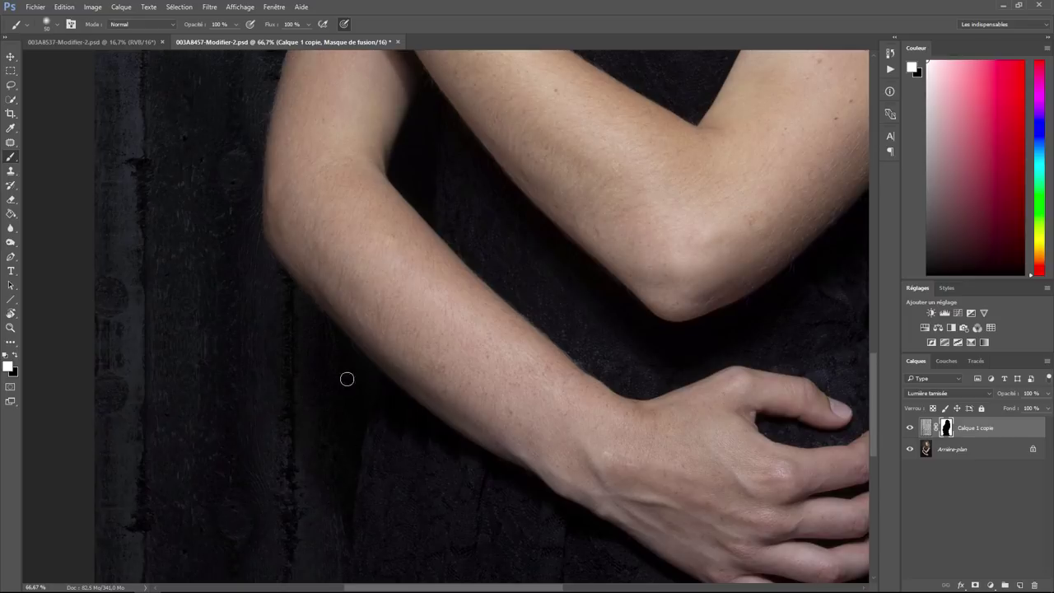
drag(243, 237, 355, 266)
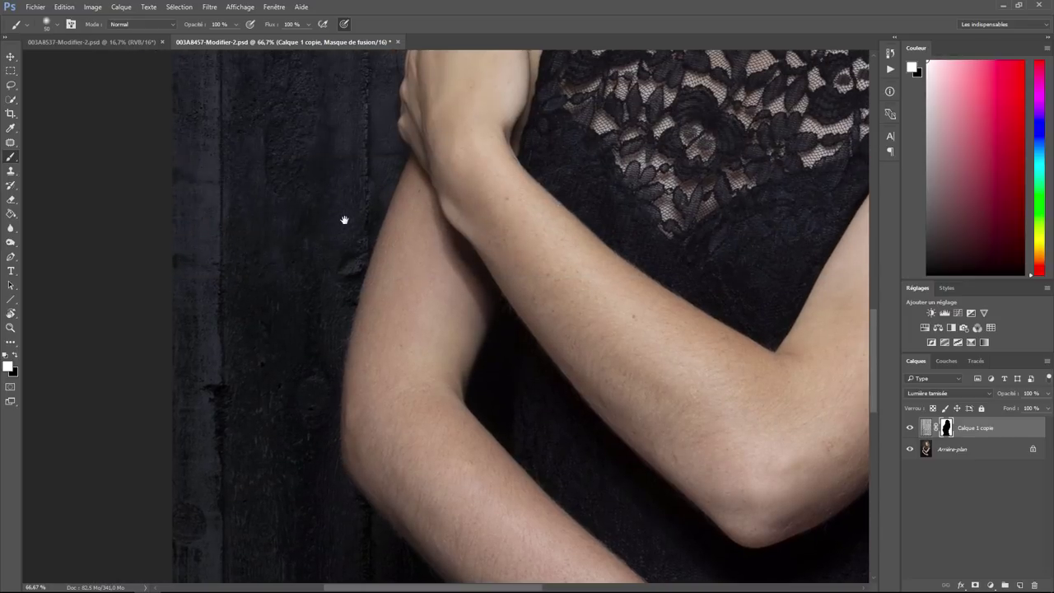
drag(344, 220, 320, 353)
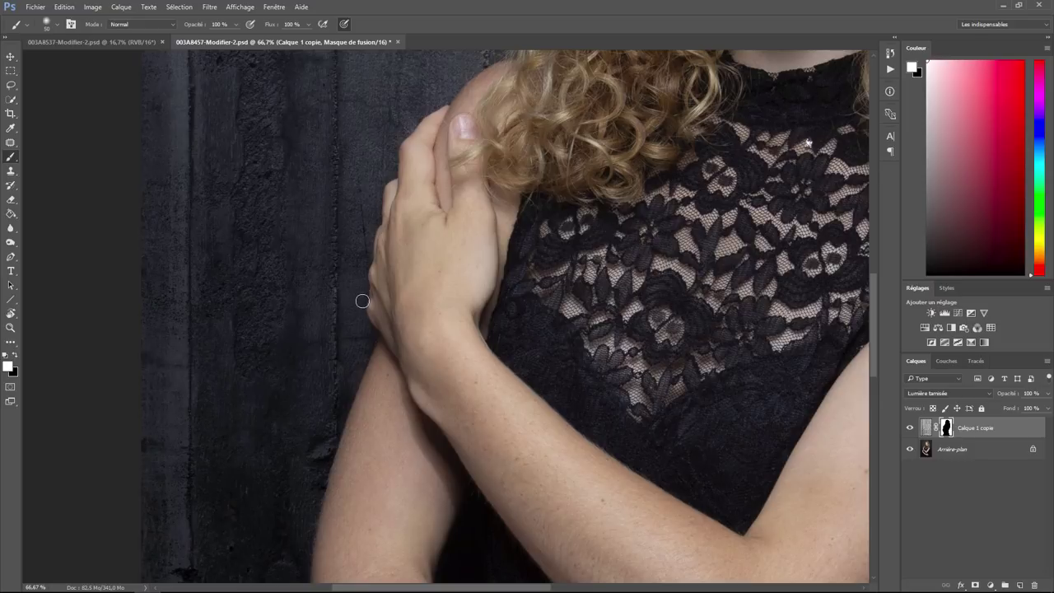
mouse_move(344, 157)
mouse_down()
mouse_move(367, 187)
mouse_move(204, 321)
mouse_up()
drag(321, 184, 241, 269)
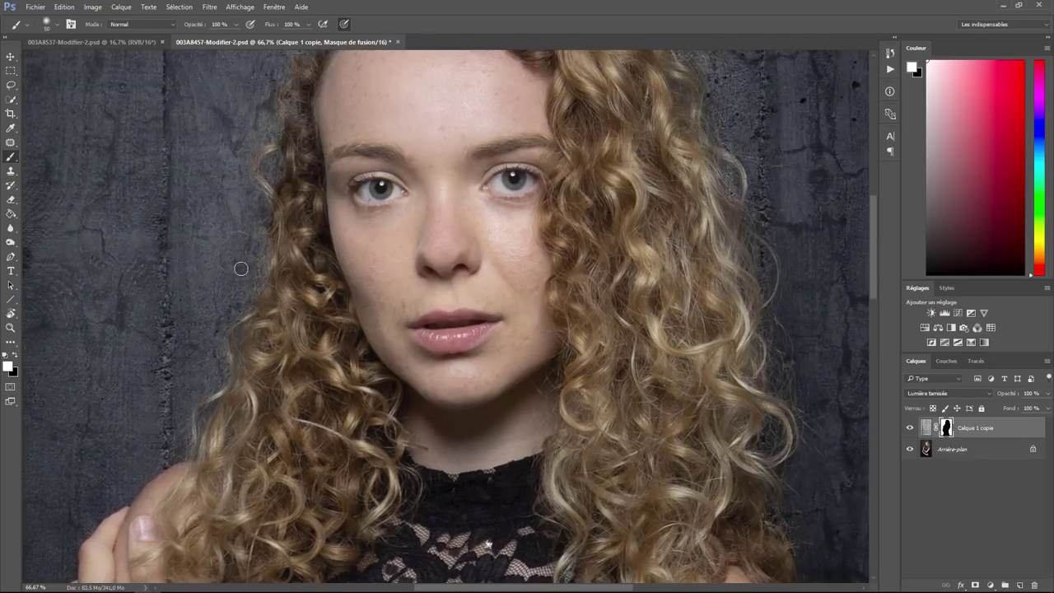
- Zoom out, leave the blend mode unchanged, and switch to the 003A8537-Modifier-2.psd document
key(ctrl+minus)
key(ctrl+minus)
key(ctrl+minus)
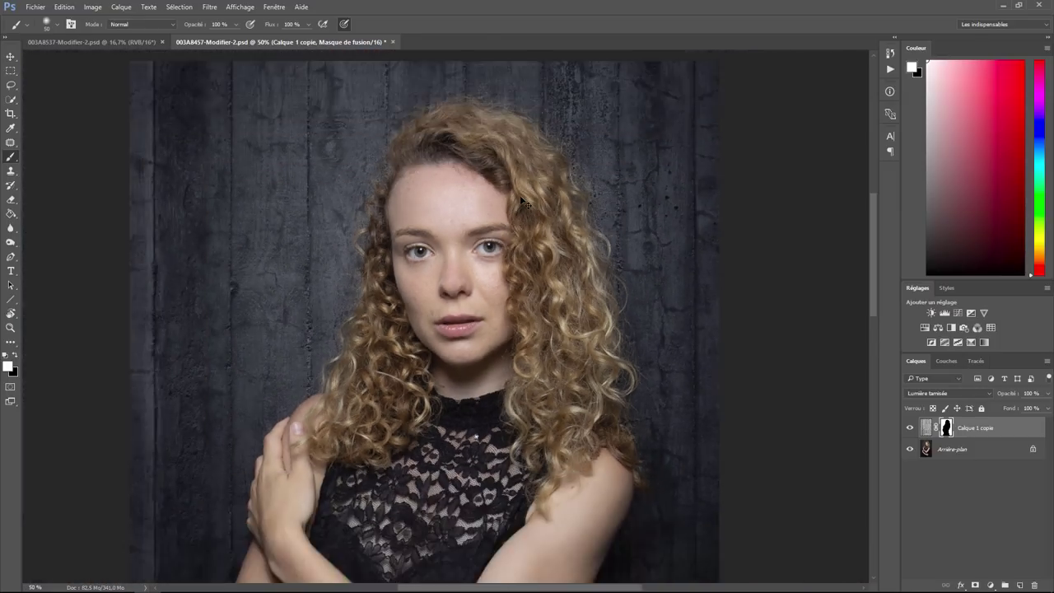
key(ctrl+minus)
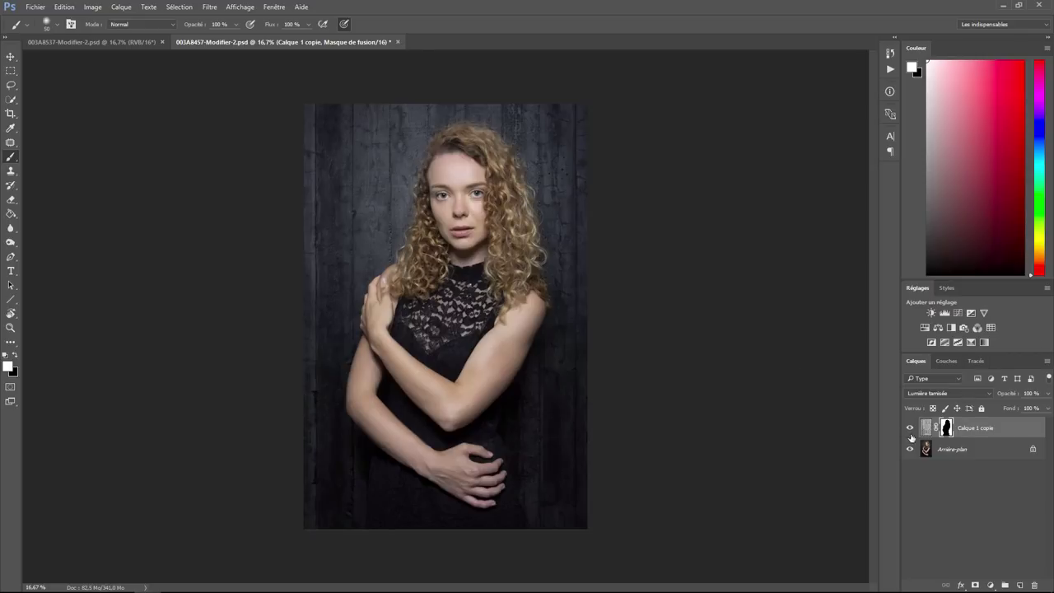
click(955, 394)
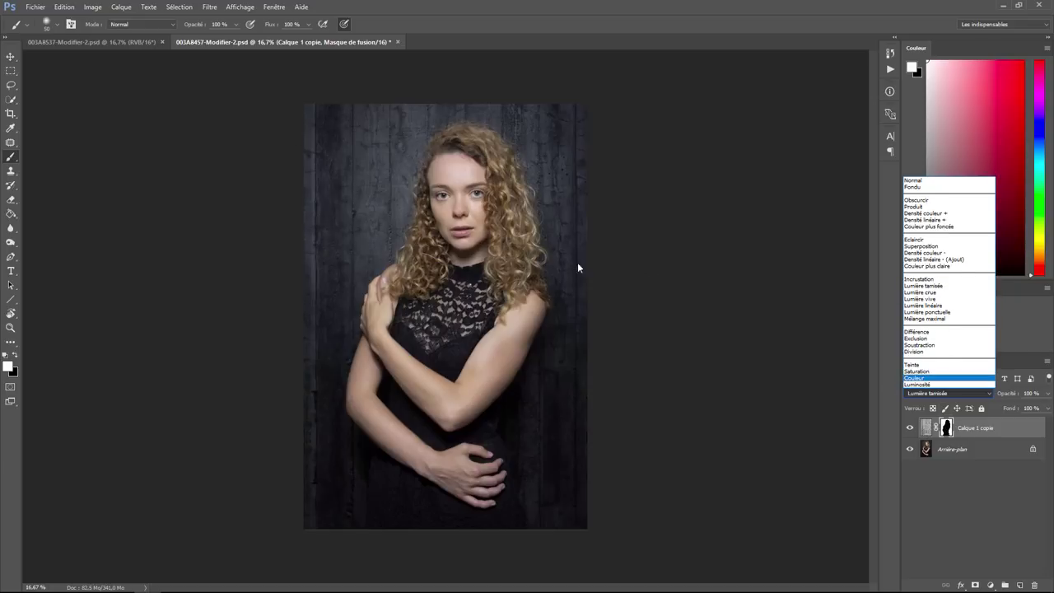
click(140, 40)
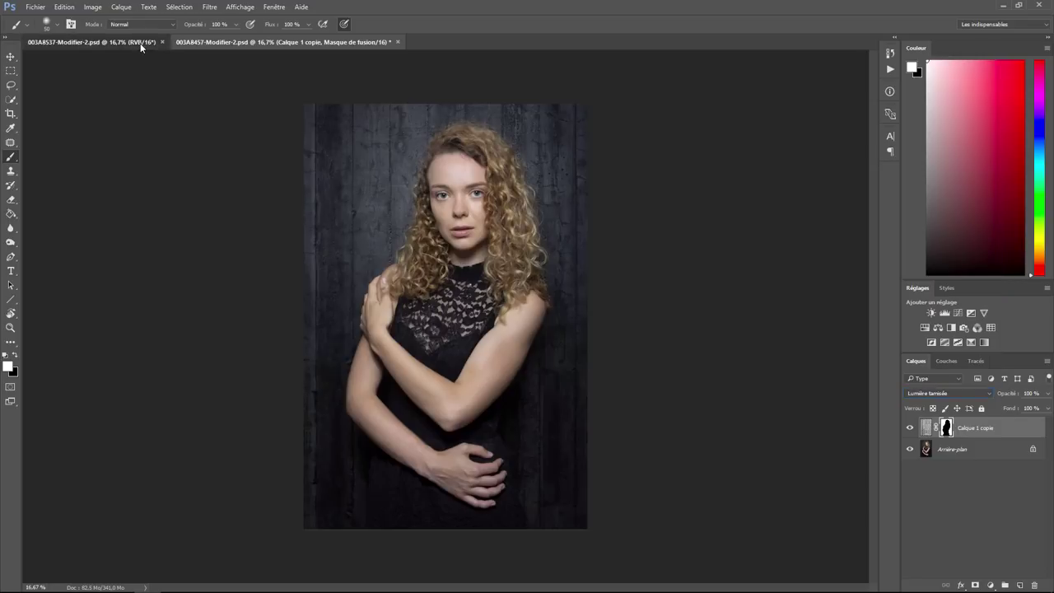
click(140, 43)
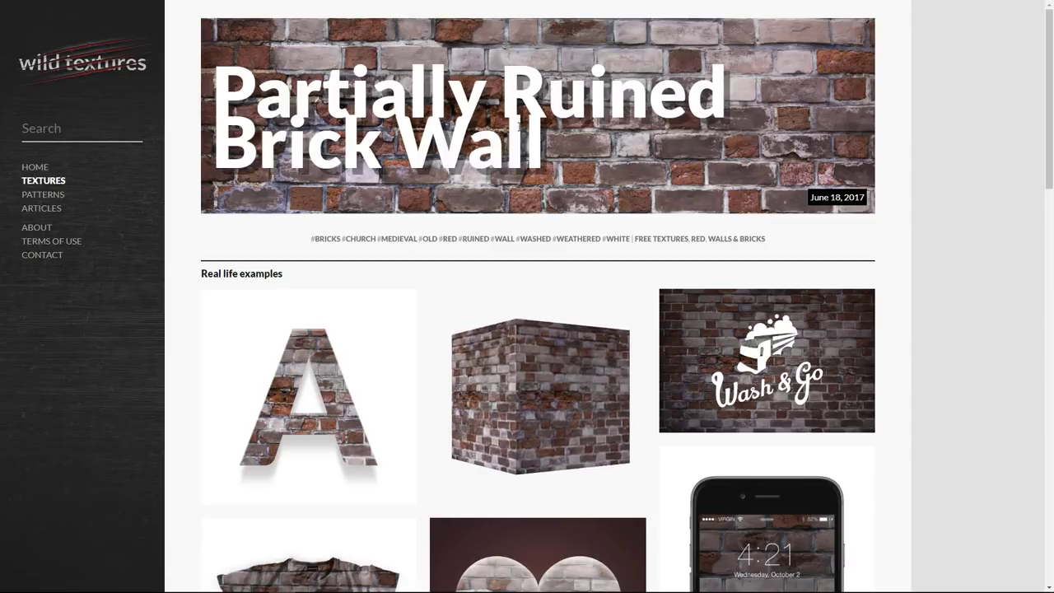
- Open the full-size Partially Ruined Brick Wall jpg and copy the image
scroll(458, 155, down, 2)
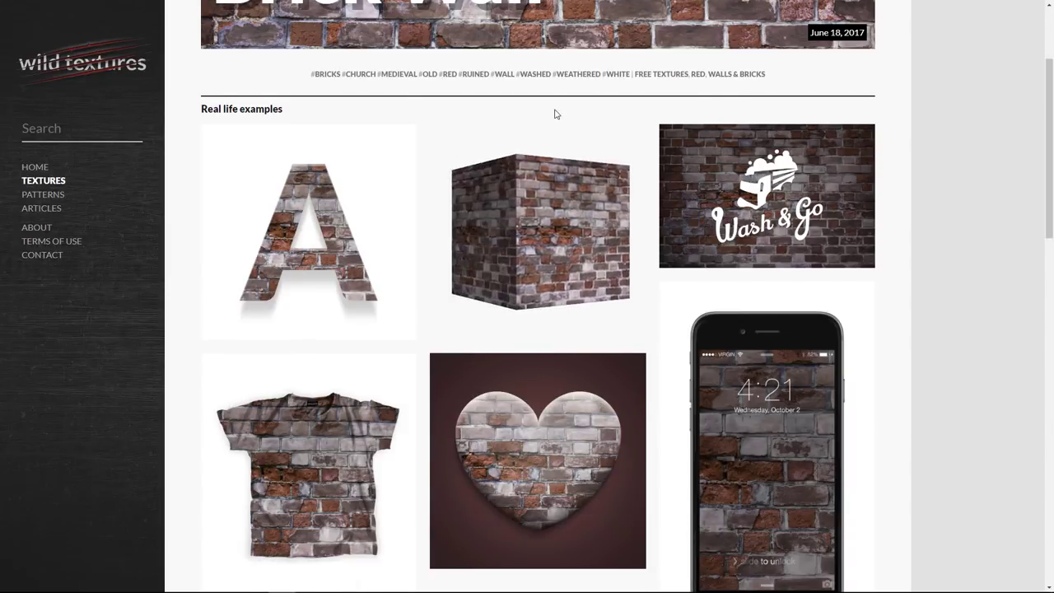
scroll(555, 112, up, 2)
scroll(555, 112, down, 3)
scroll(556, 113, down, 3)
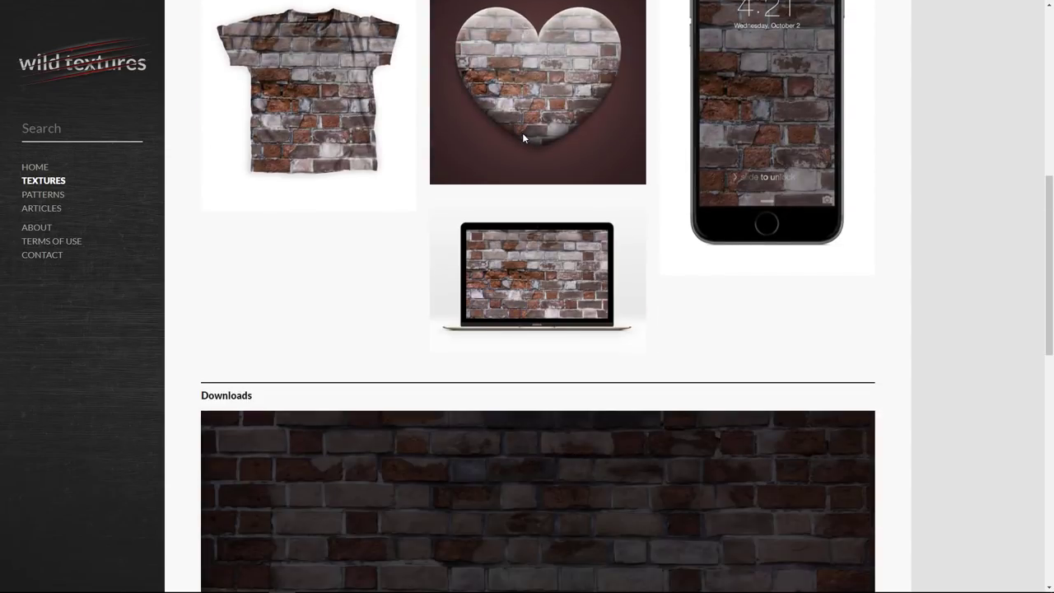
scroll(557, 108, down, 3)
click(547, 362)
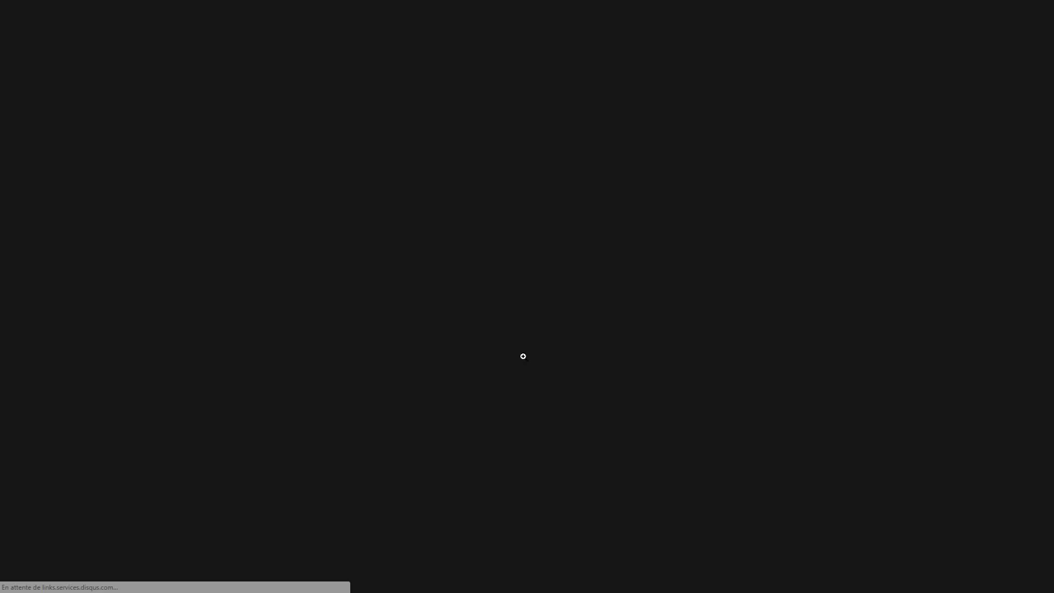
right_click(475, 221)
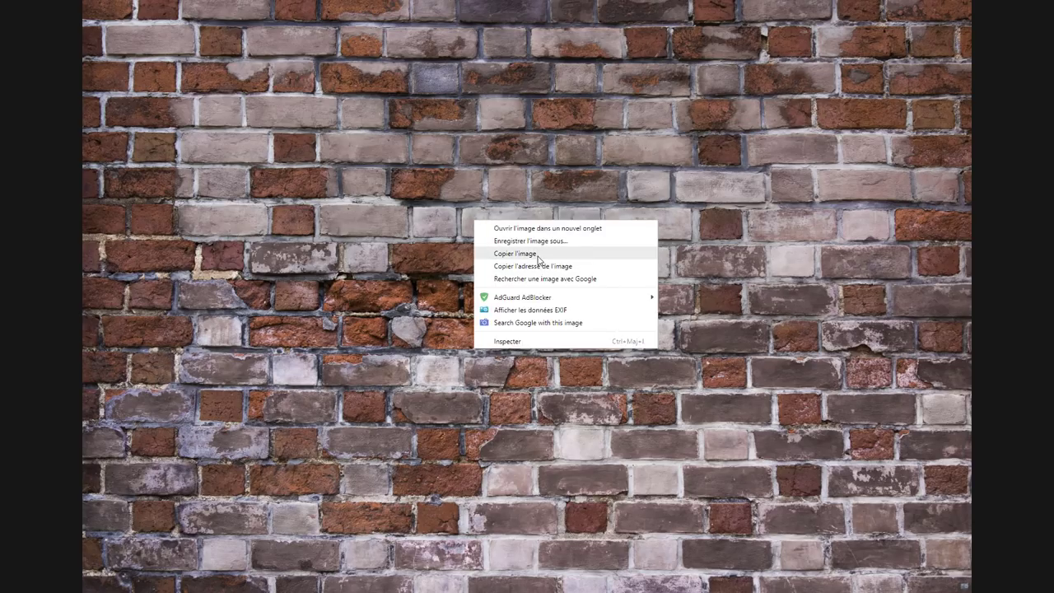
click(537, 260)
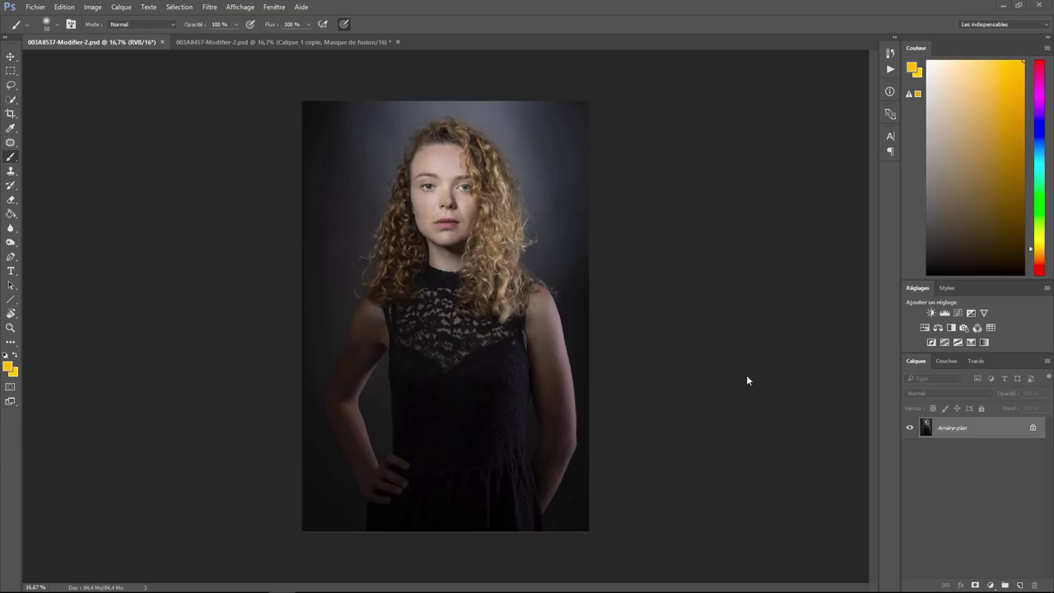
- Paste the brick texture as Calque 1, scaled to about 59% over the portrait's upper half
key(ctrl+v)
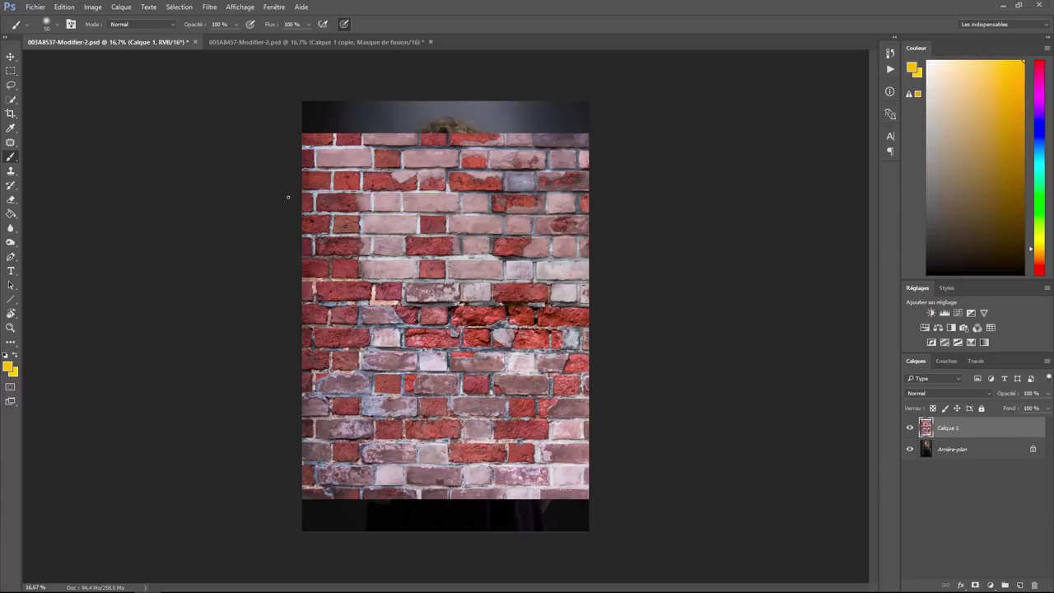
click(64, 7)
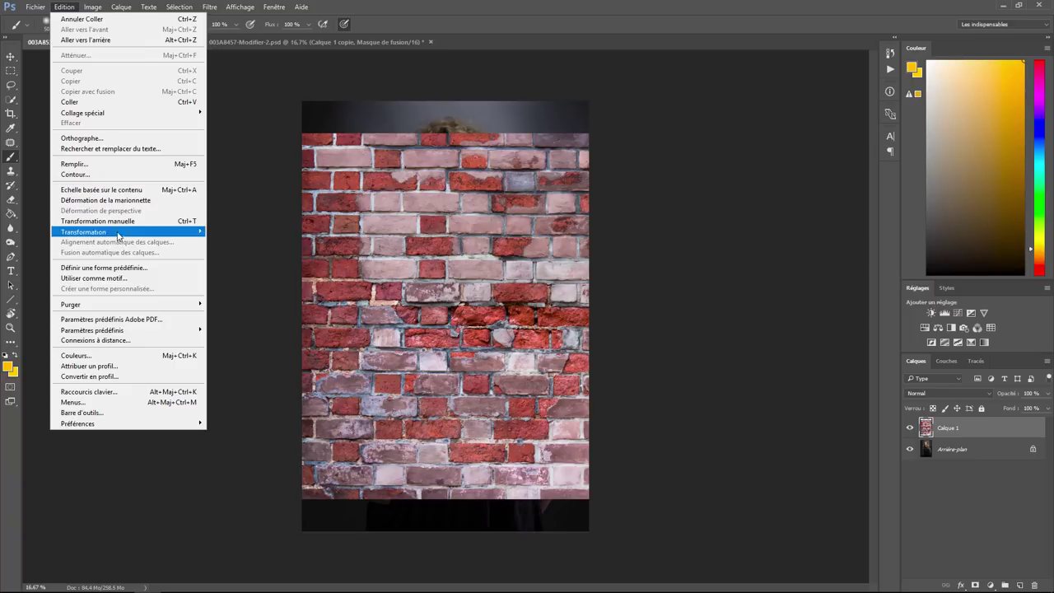
click(230, 254)
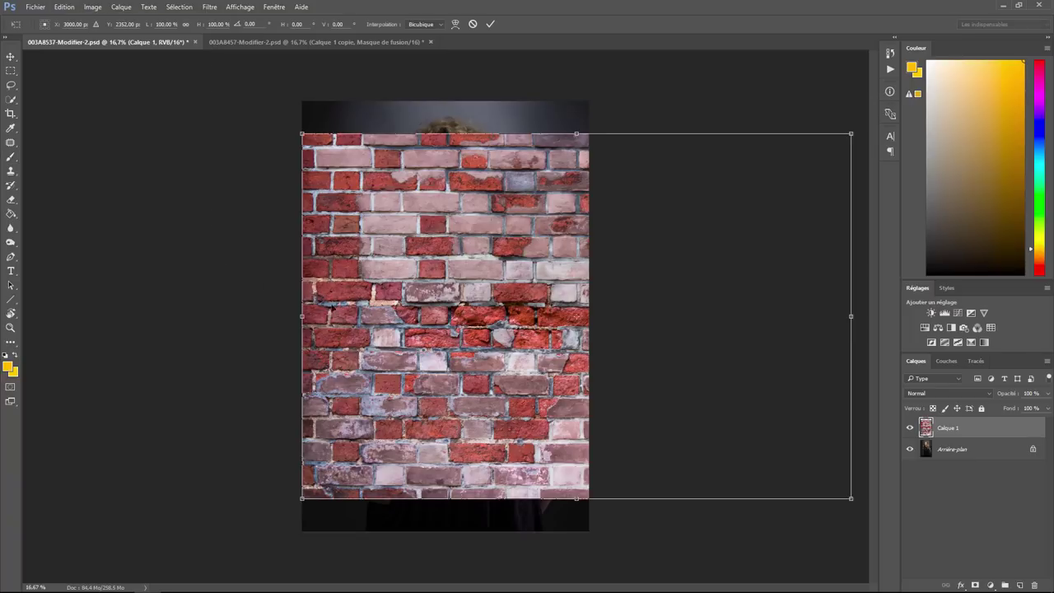
drag(848, 496, 622, 350)
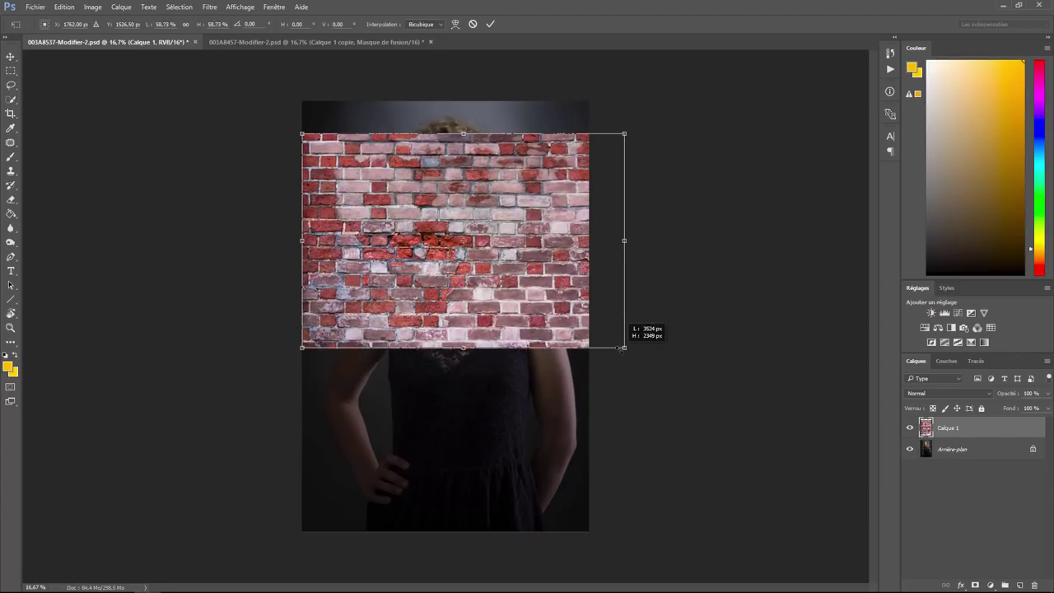
drag(435, 233, 430, 201)
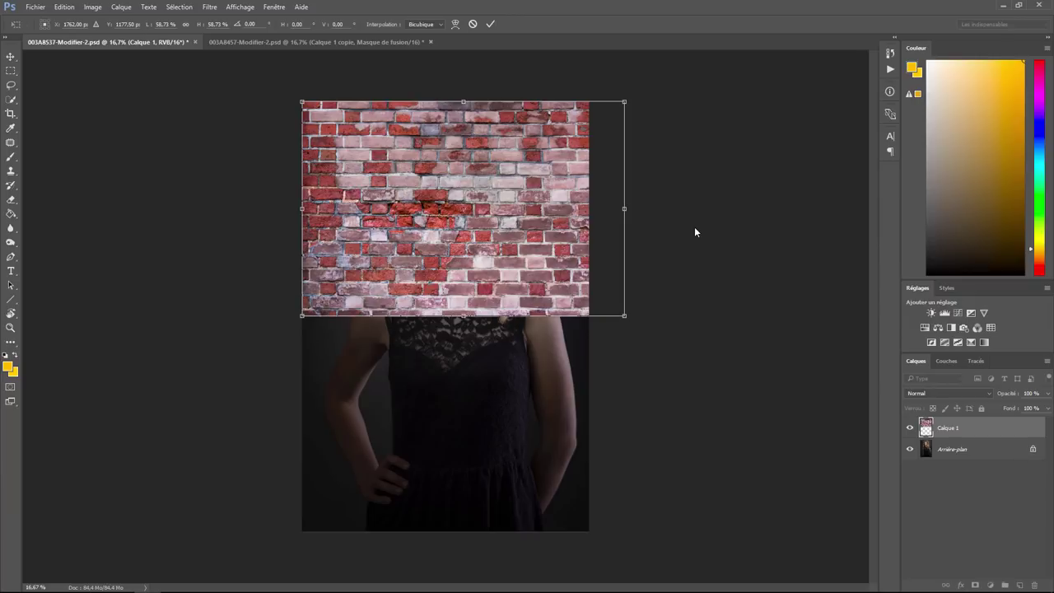
key(Return)
key(b)
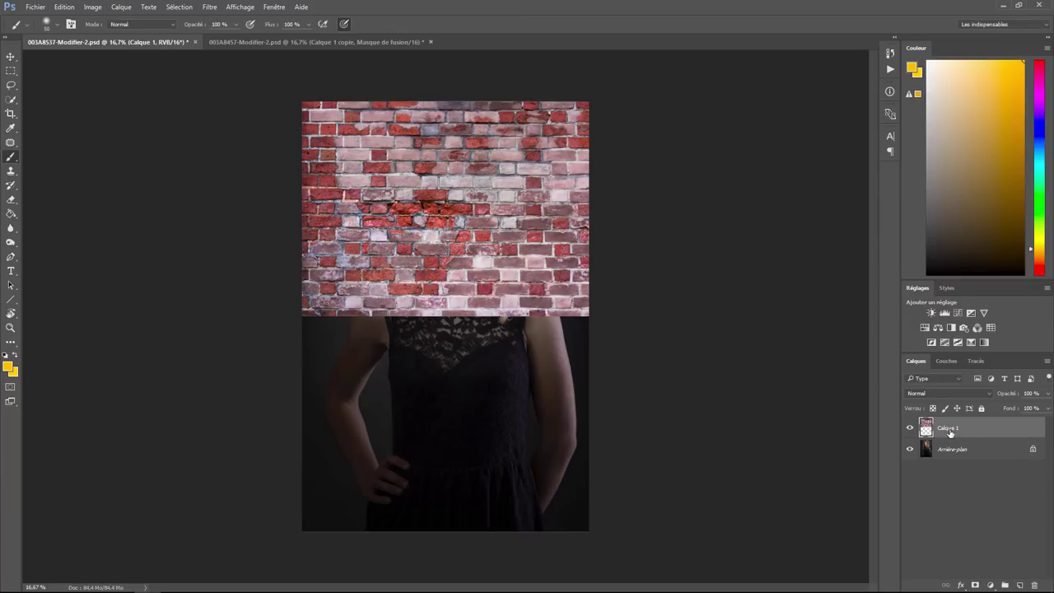
right_click(949, 431)
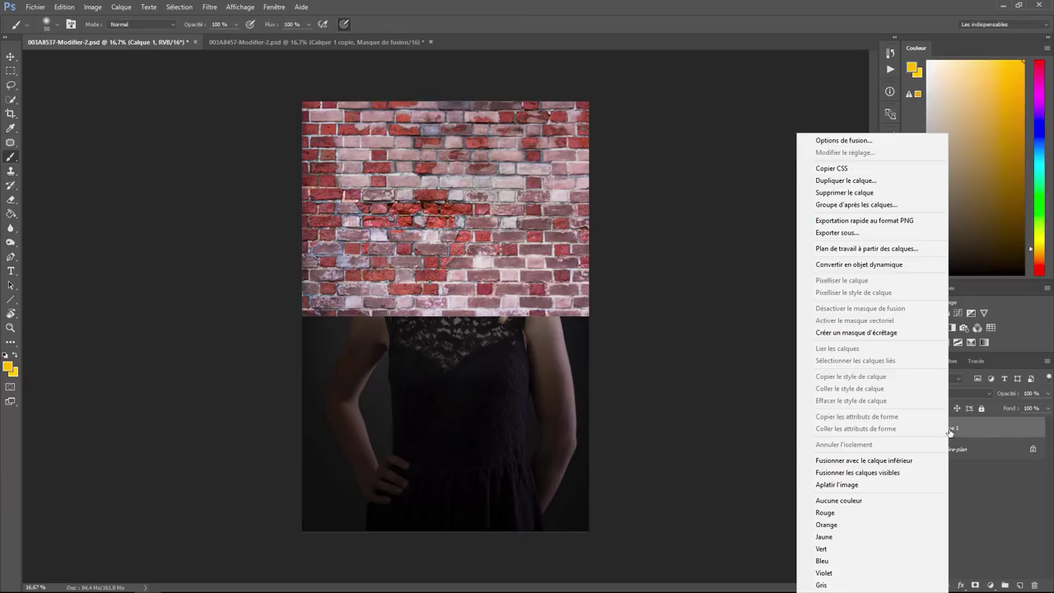
- Duplicate the brick layer as Calque 1 copie and flip it vertically
click(865, 181)
click(804, 243)
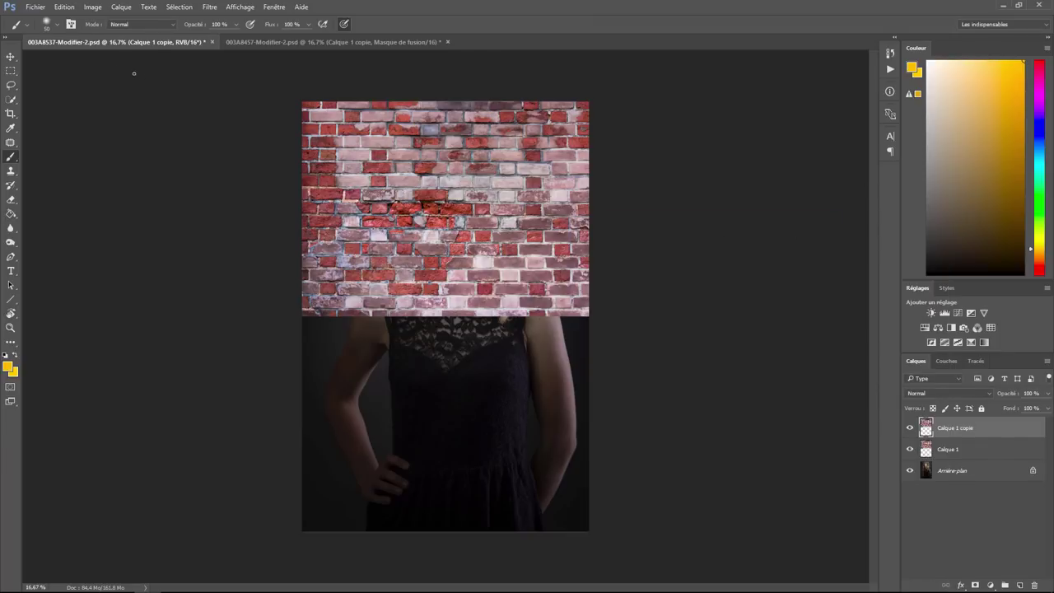
click(64, 8)
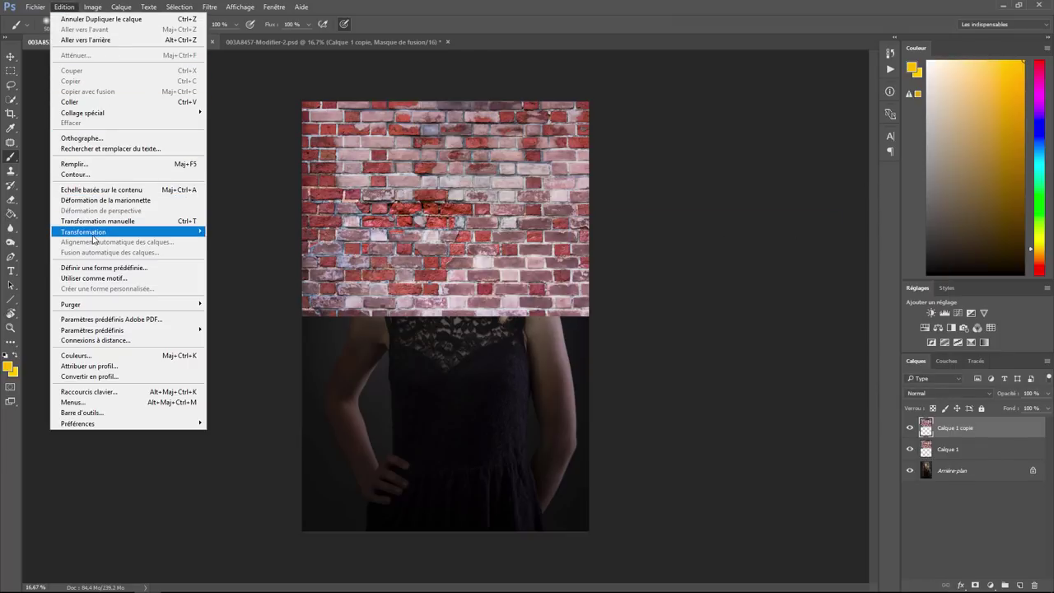
click(258, 246)
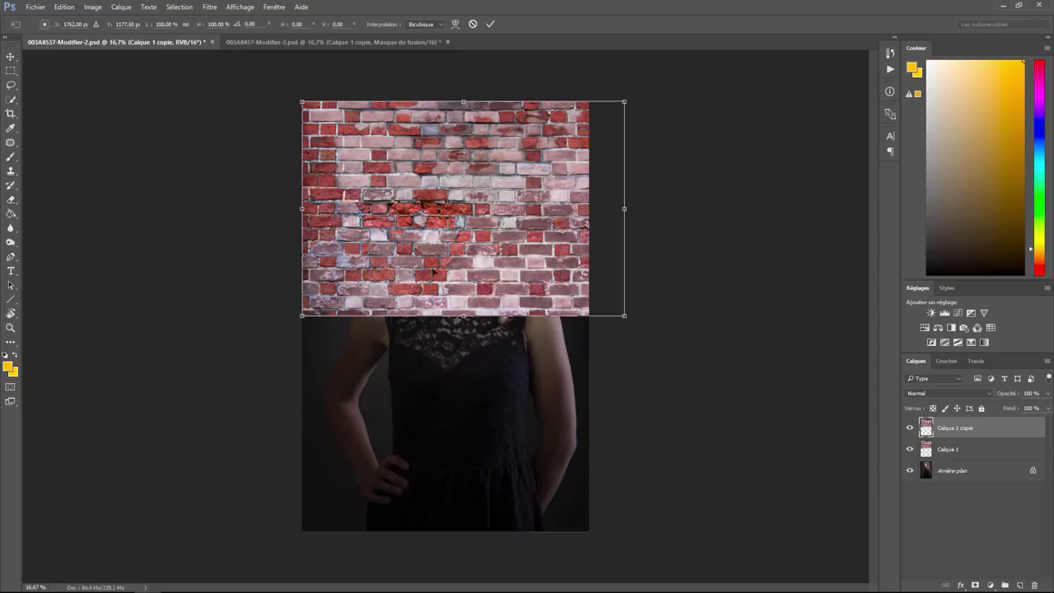
click(64, 8)
mouse_move(83, 232)
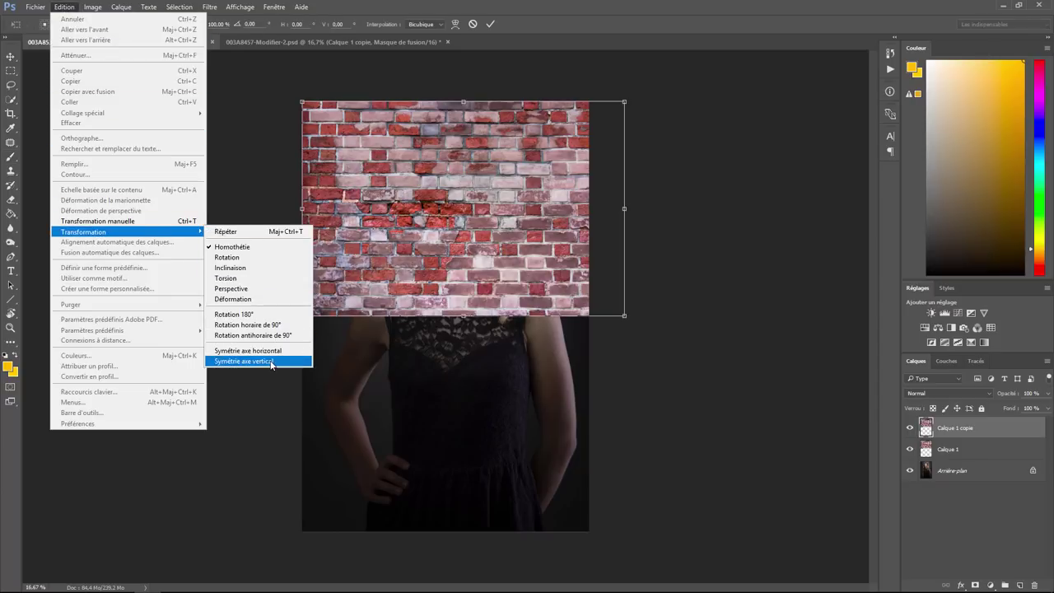
click(270, 360)
key(Return)
key(b)
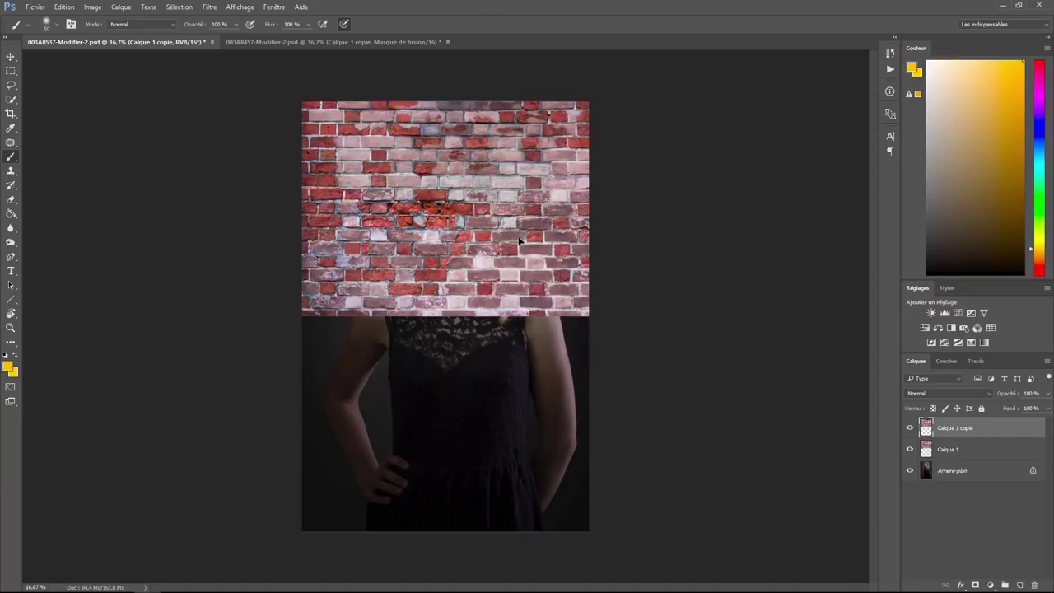
- Flip the brick copy again and move it down over the lower half of the canvas
click(64, 8)
mouse_move(83, 231)
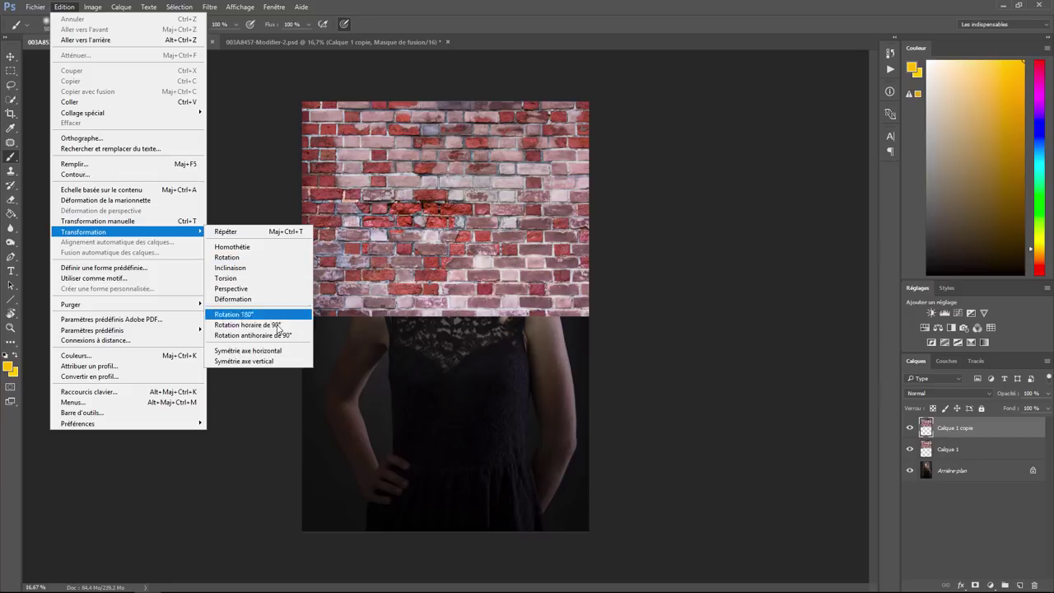
click(278, 361)
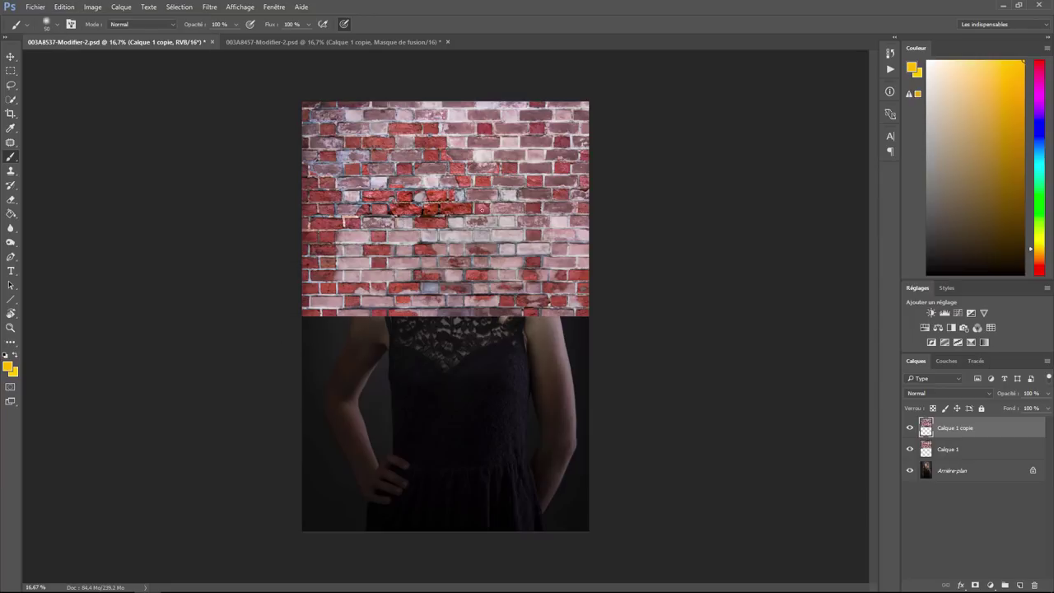
click(11, 56)
drag(438, 210, 437, 421)
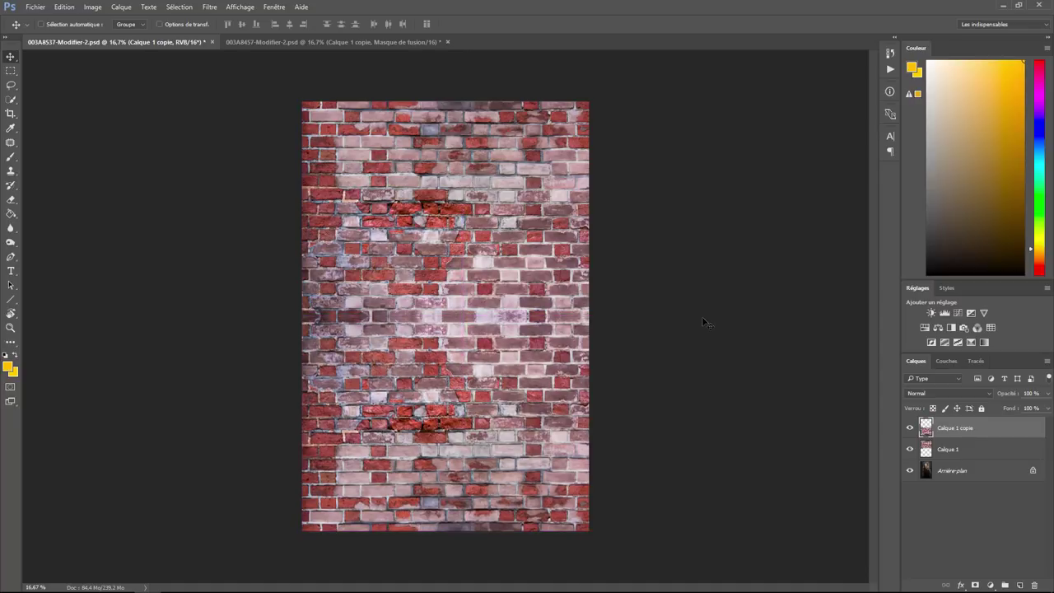
- Merge Calque 1 and Calque 1 copie into a single brick layer
shift+click(951, 453)
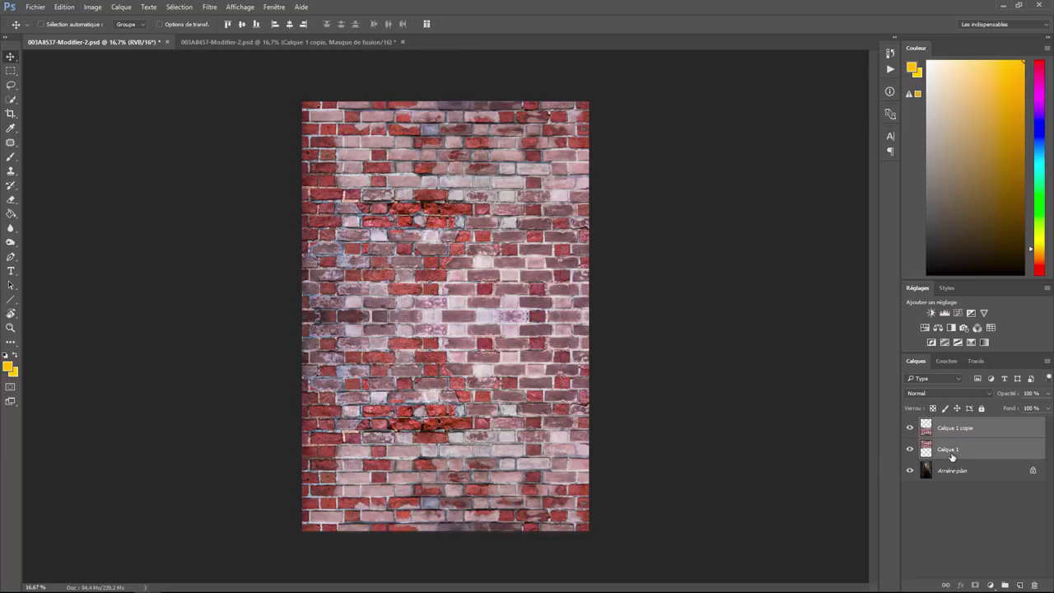
right_click(952, 453)
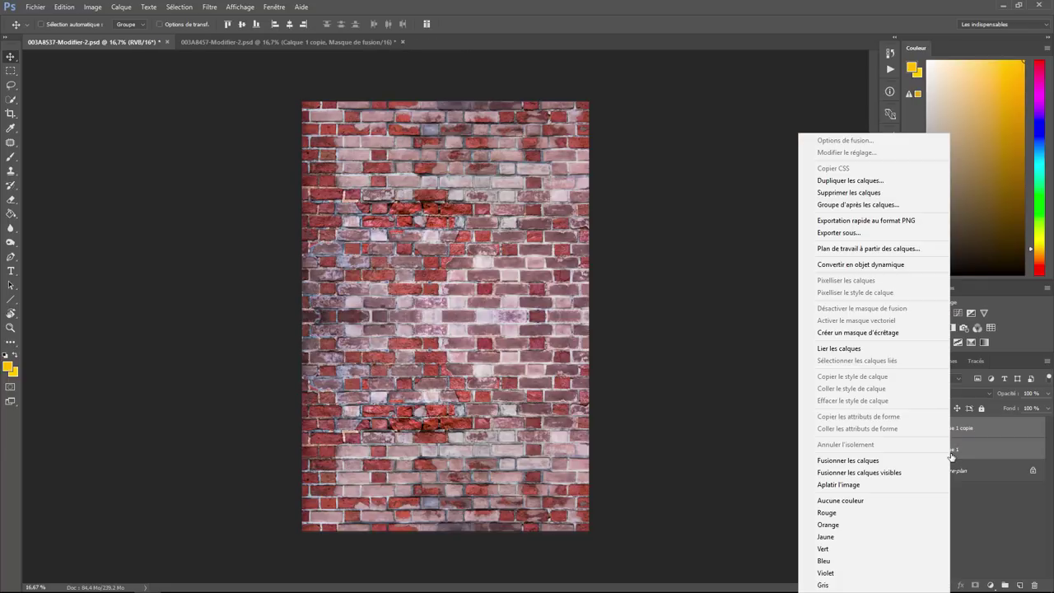
click(855, 461)
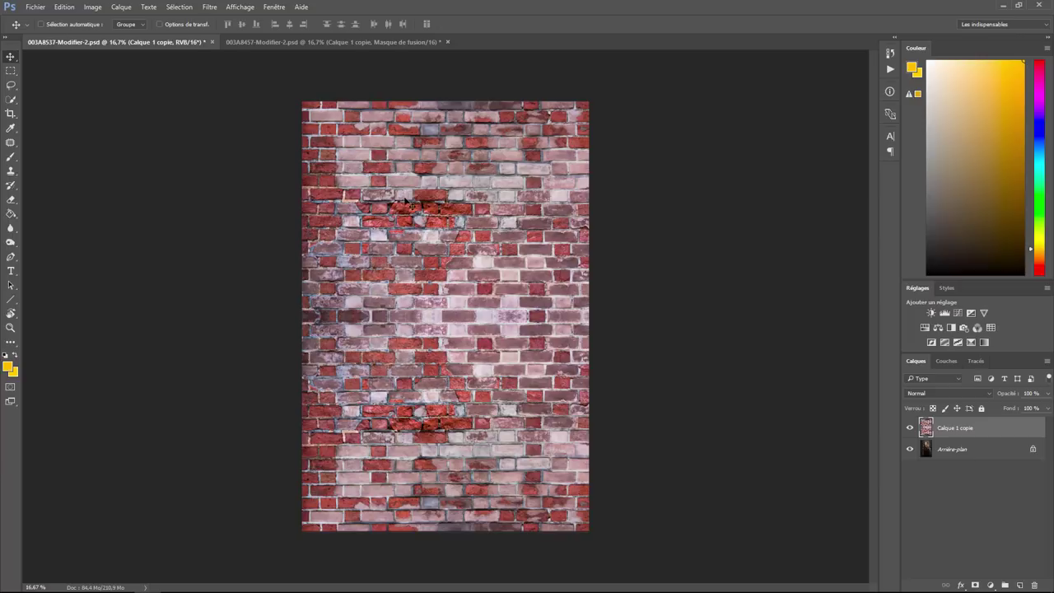
click(947, 393)
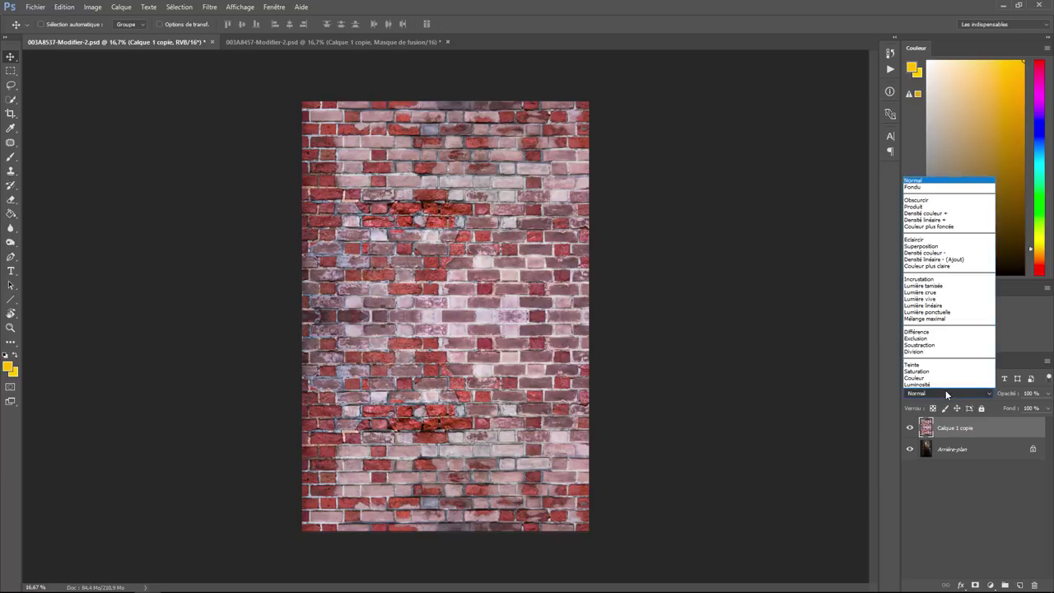
- Set the merged brick layer's blend mode to Incrustation
click(947, 279)
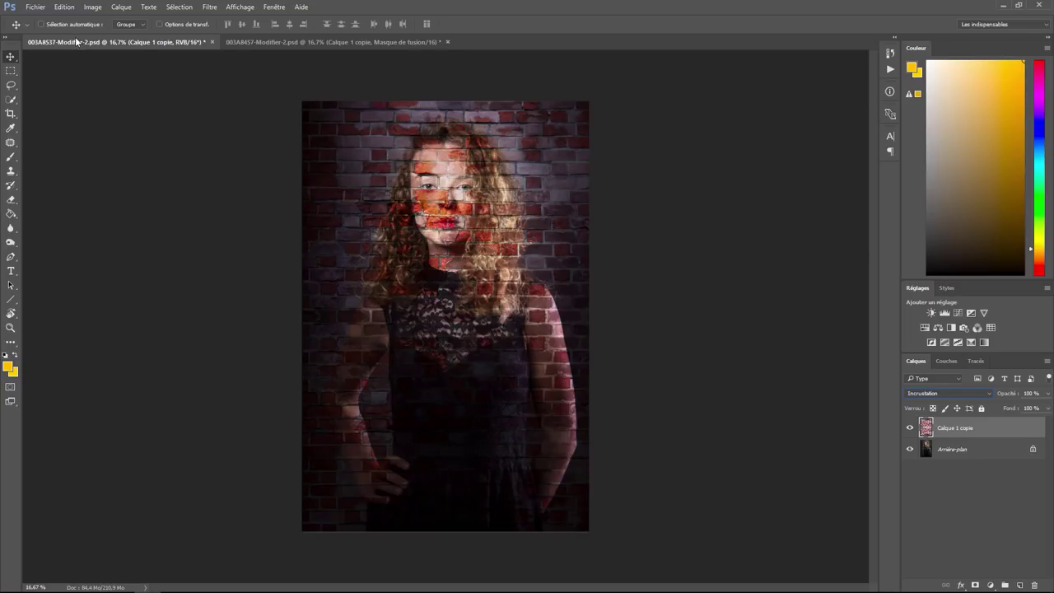
click(67, 9)
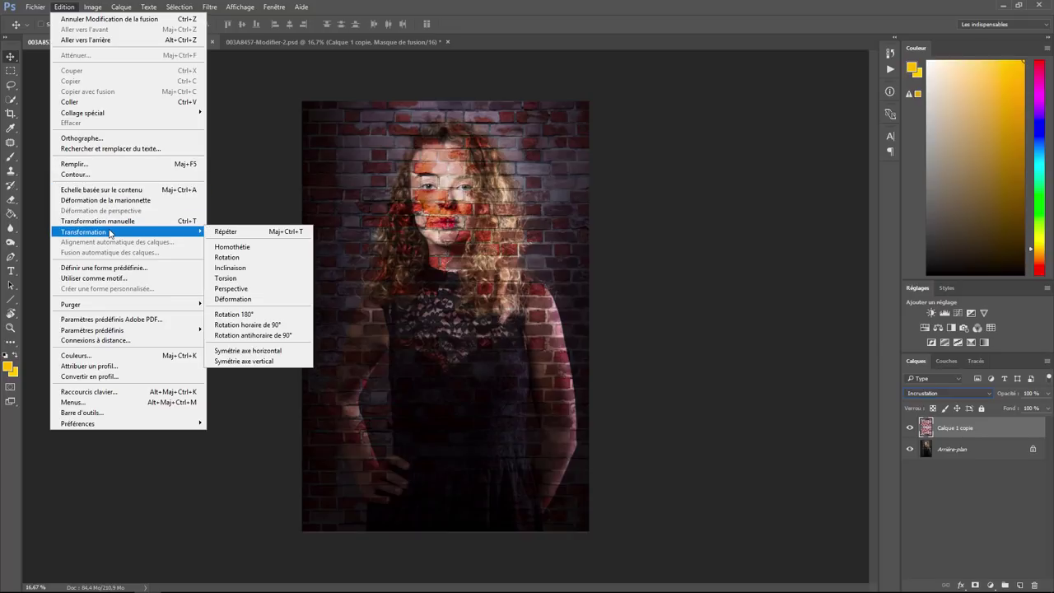
mouse_move(92, 8)
mouse_move(104, 34)
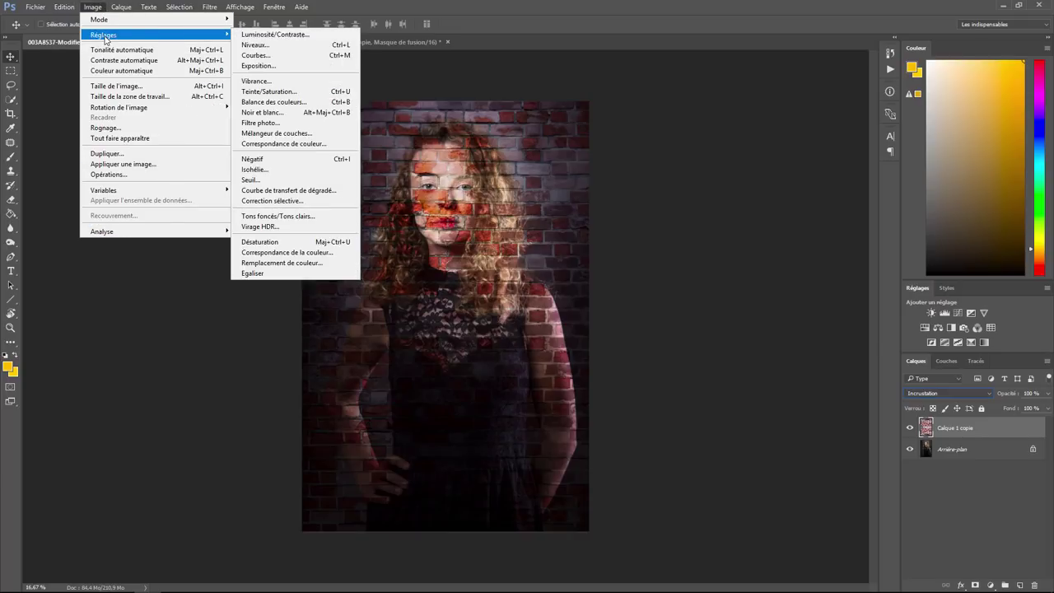
- Lower the brick layer's Teinte/Saturation saturation to -91
click(289, 92)
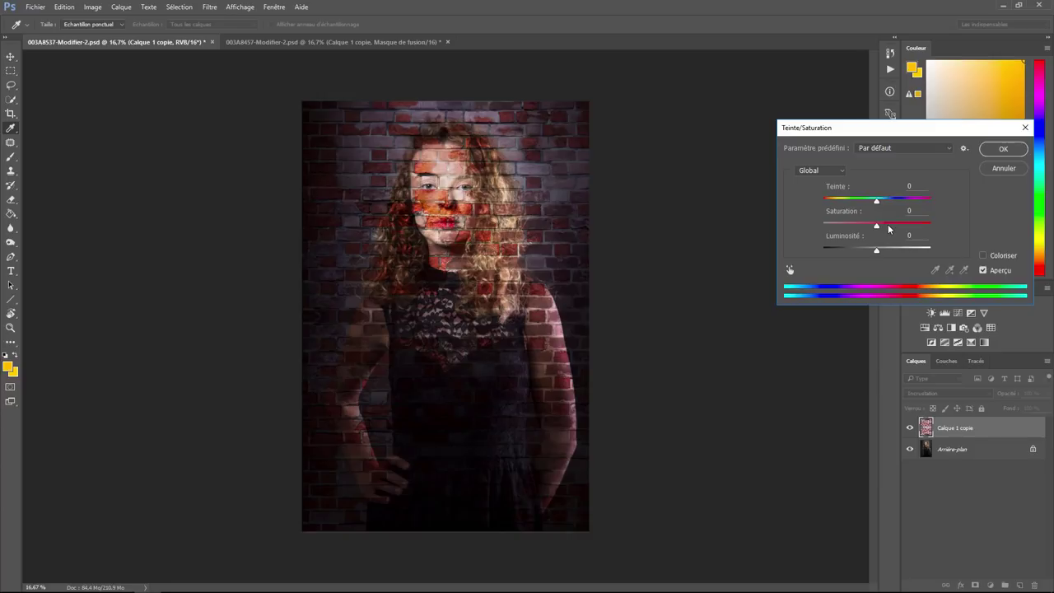
drag(875, 226, 828, 232)
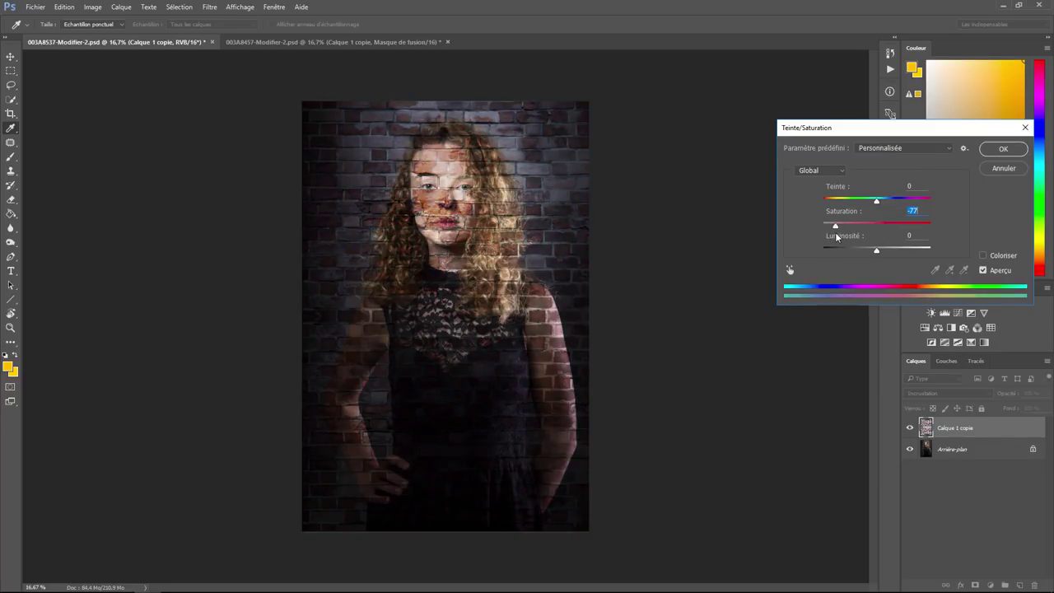
drag(835, 232, 828, 235)
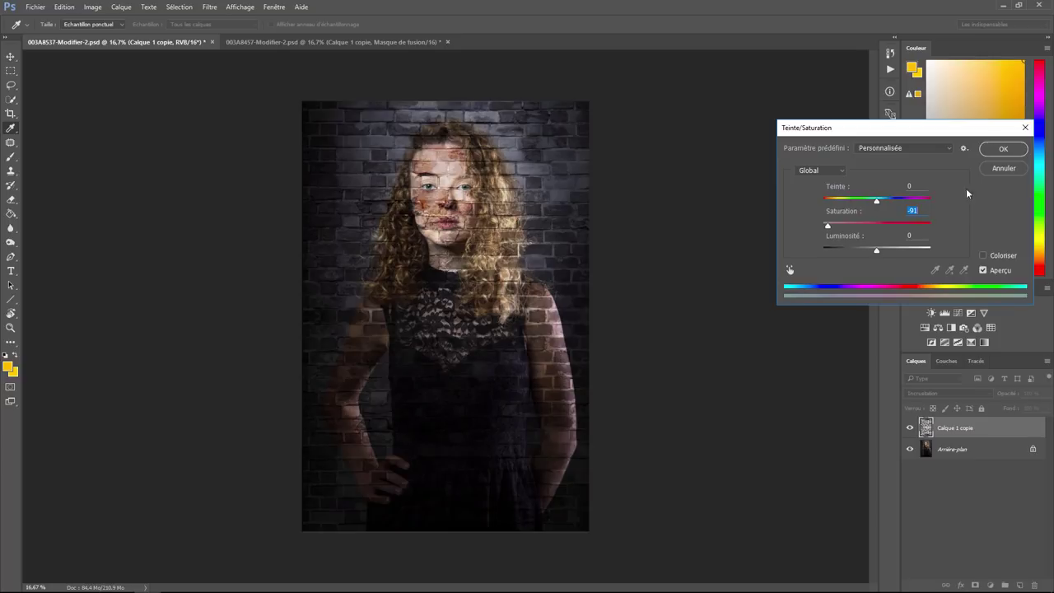
click(1003, 150)
key(v)
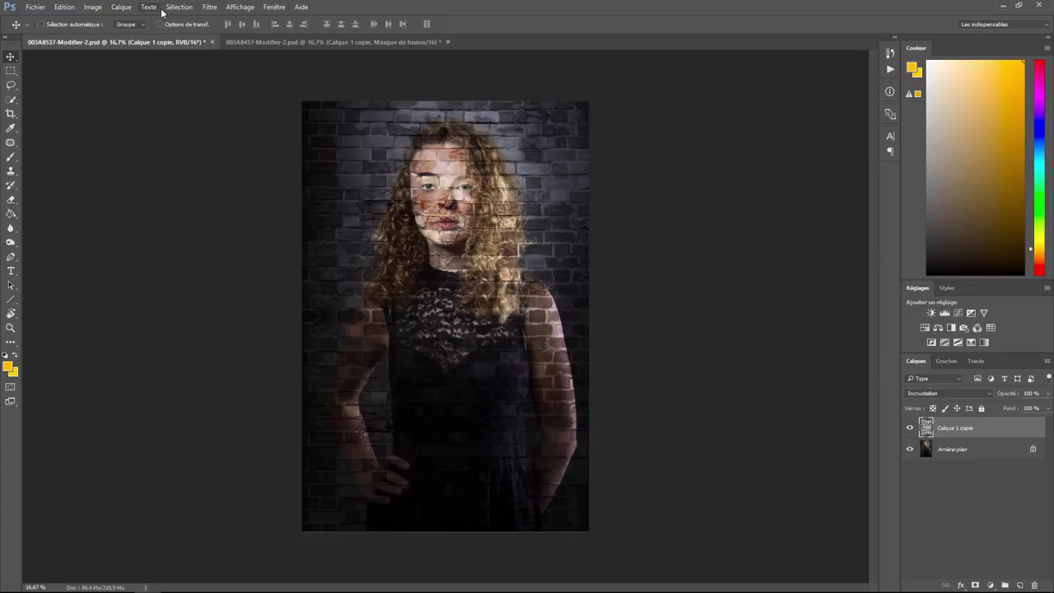
- Apply a Flou gaussien with a 13,9-pixel radius to the grey brick layer
click(210, 9)
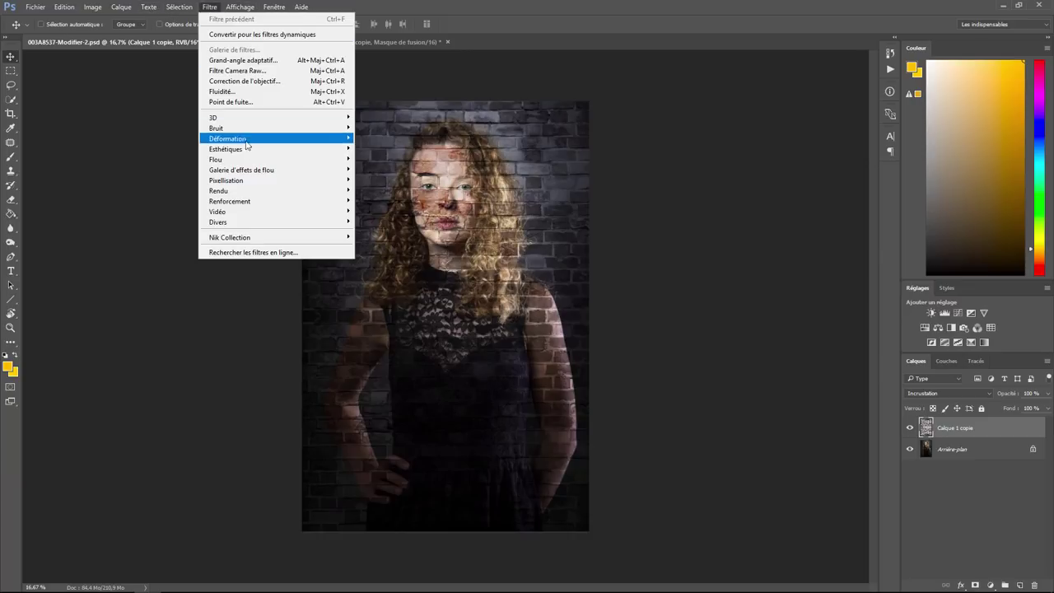
mouse_move(216, 159)
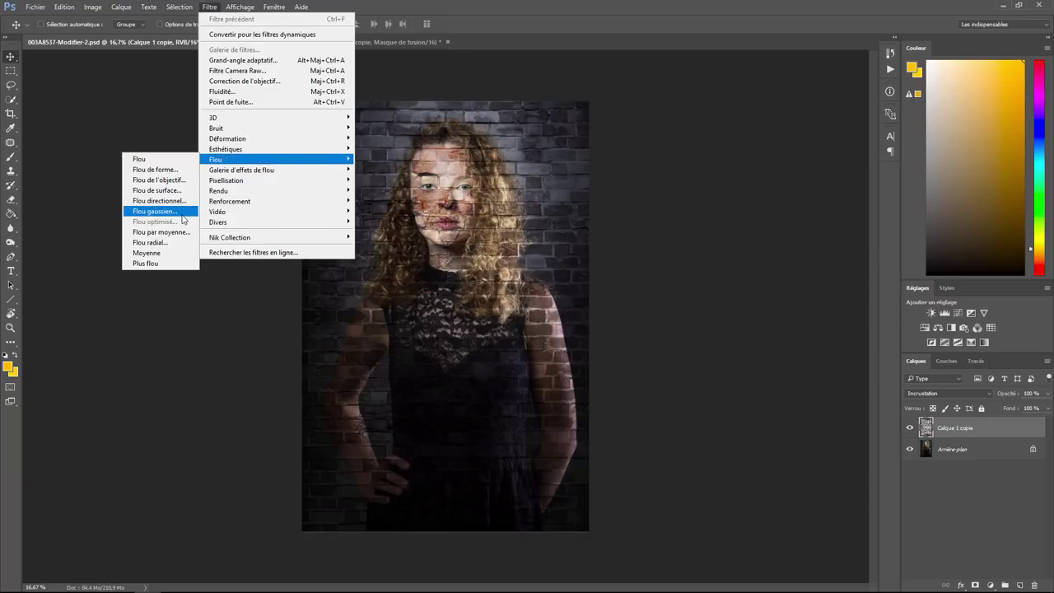
click(181, 212)
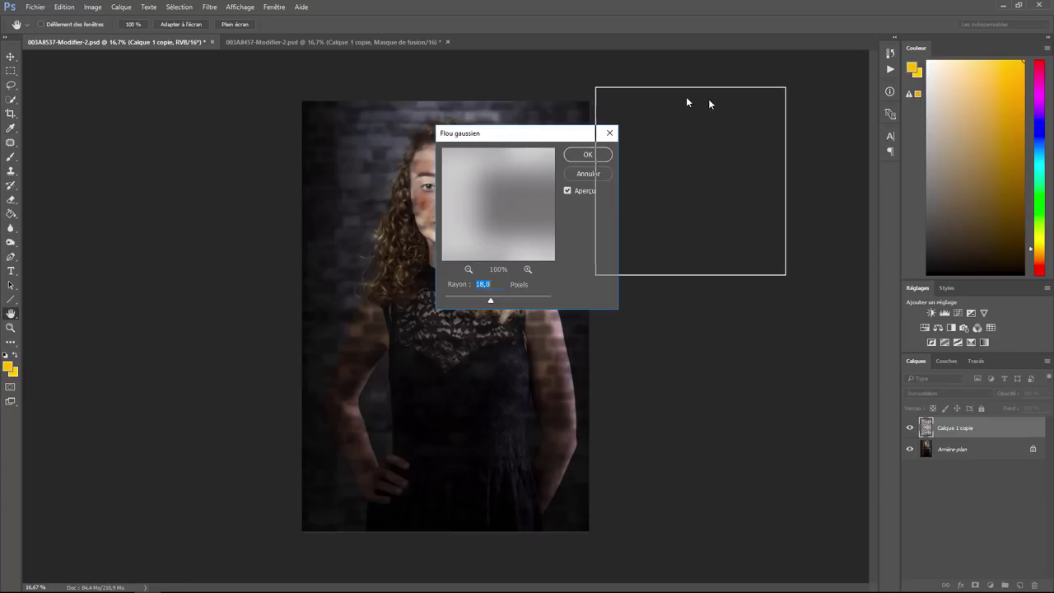
drag(522, 138, 729, 103)
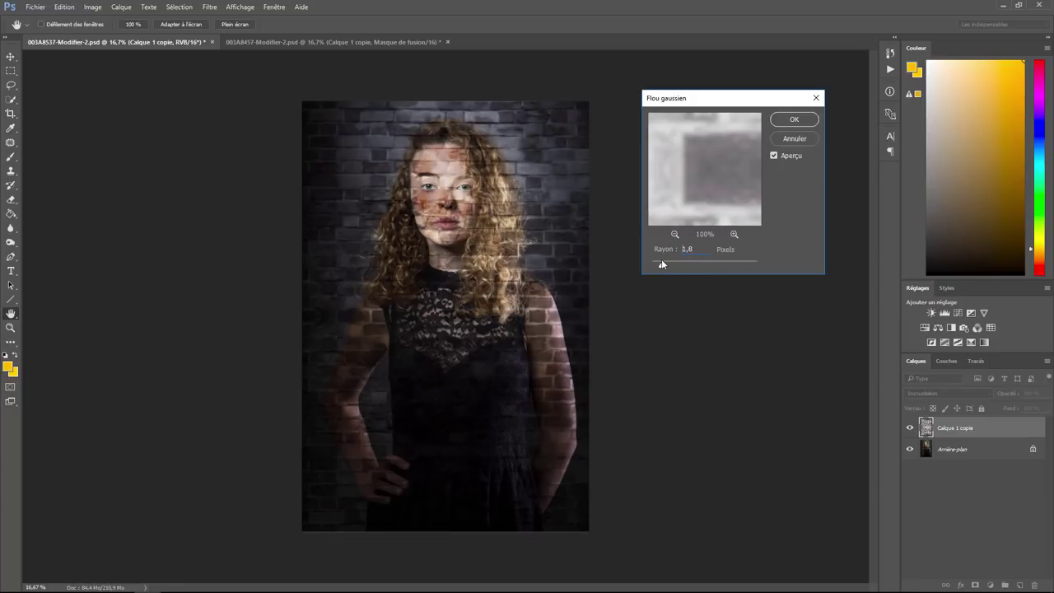
drag(668, 266, 676, 266)
drag(686, 267, 697, 264)
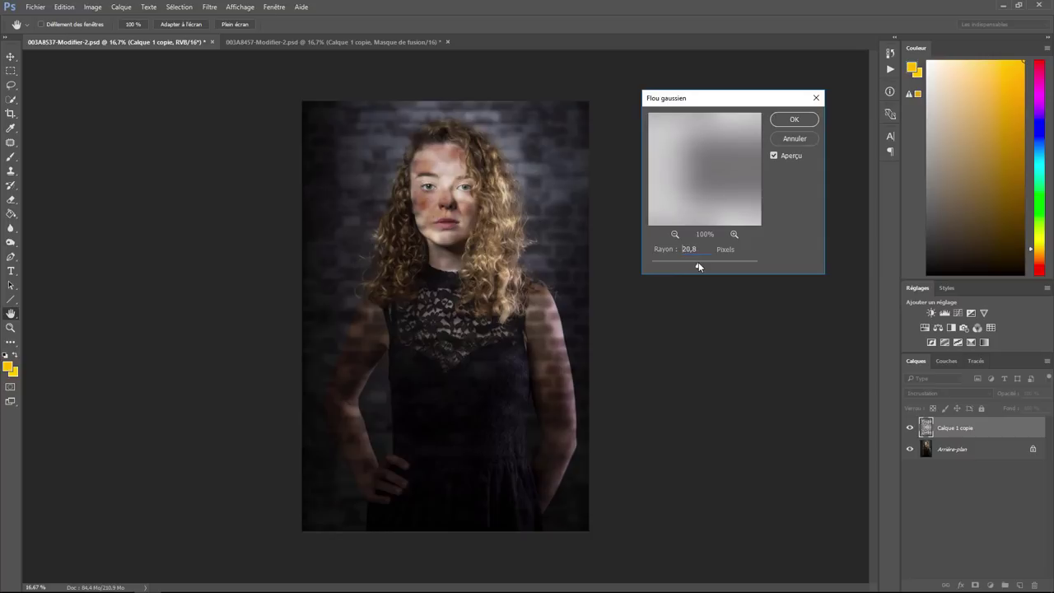
drag(696, 266, 695, 266)
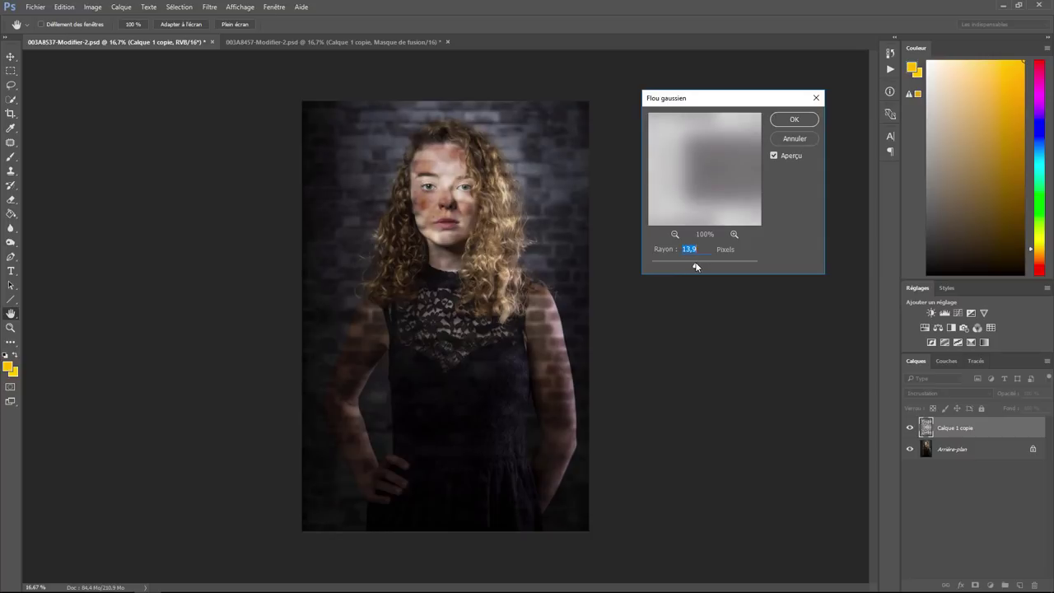
click(791, 118)
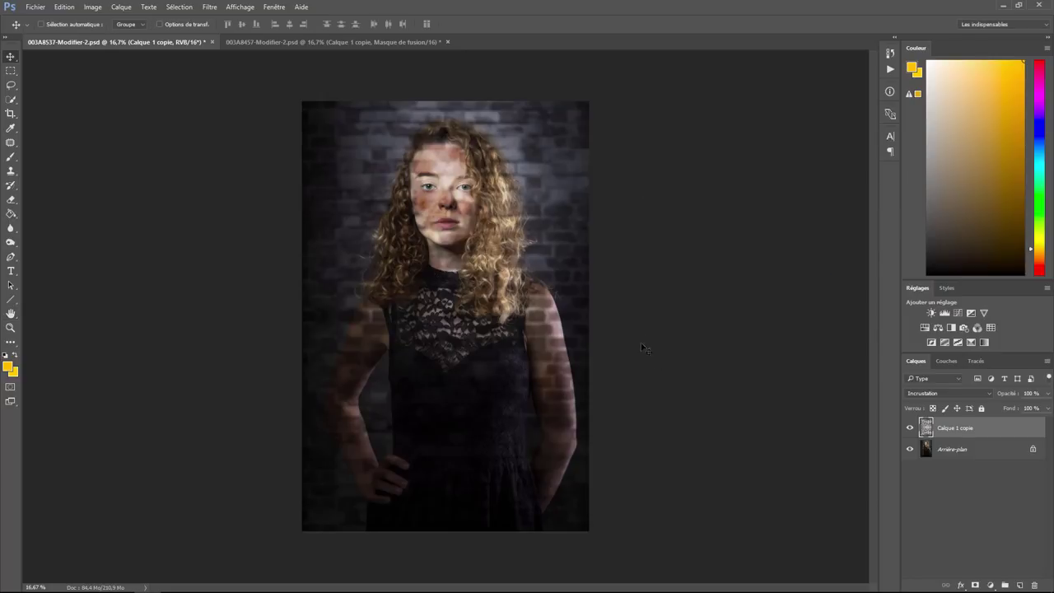
- Hide the brick layer and activate the original portrait layer with Quick Selection
click(946, 453)
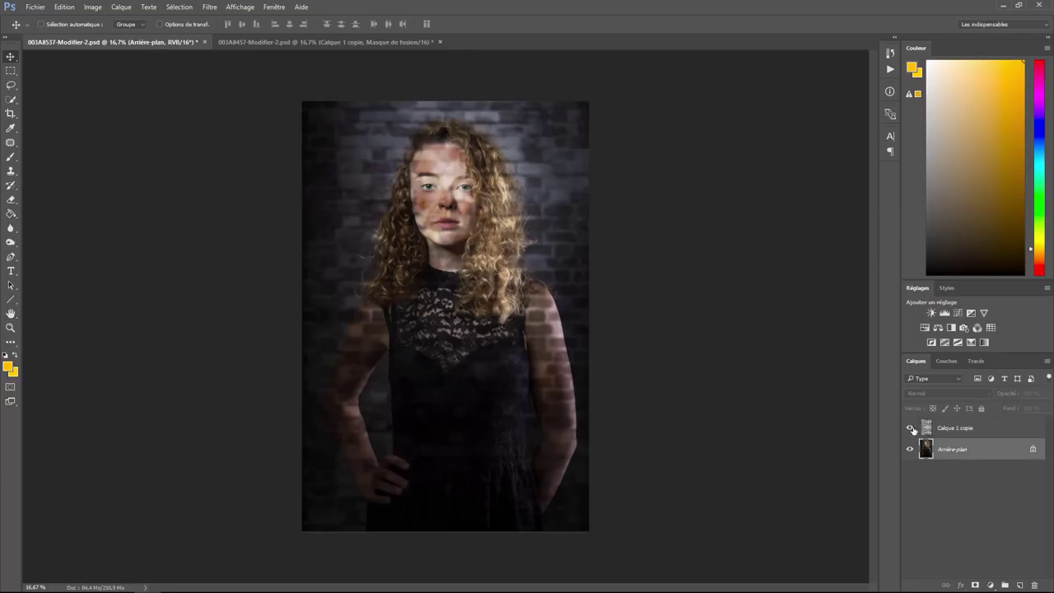
click(909, 428)
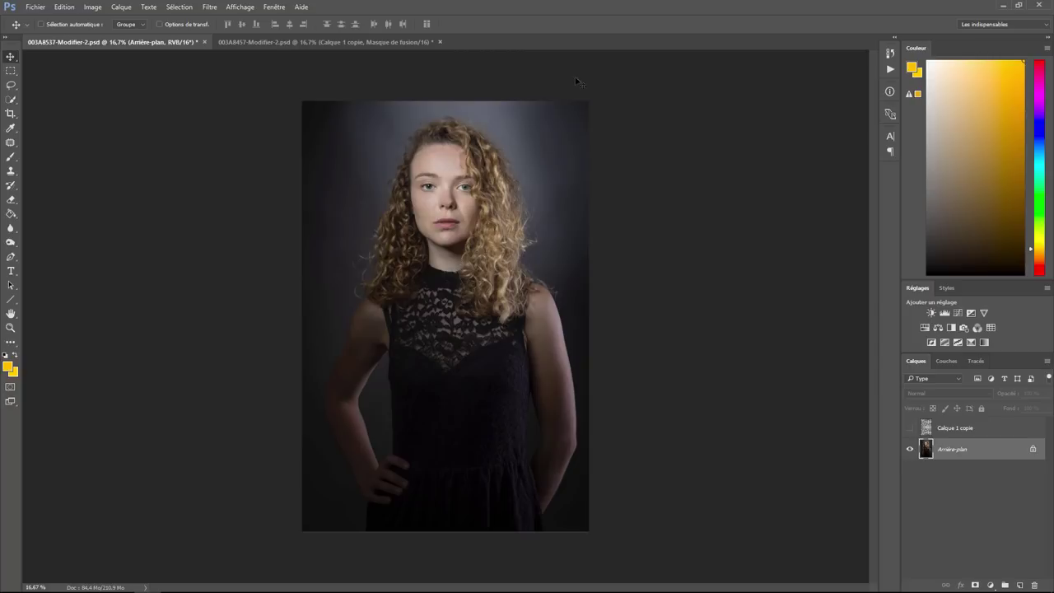
click(11, 85)
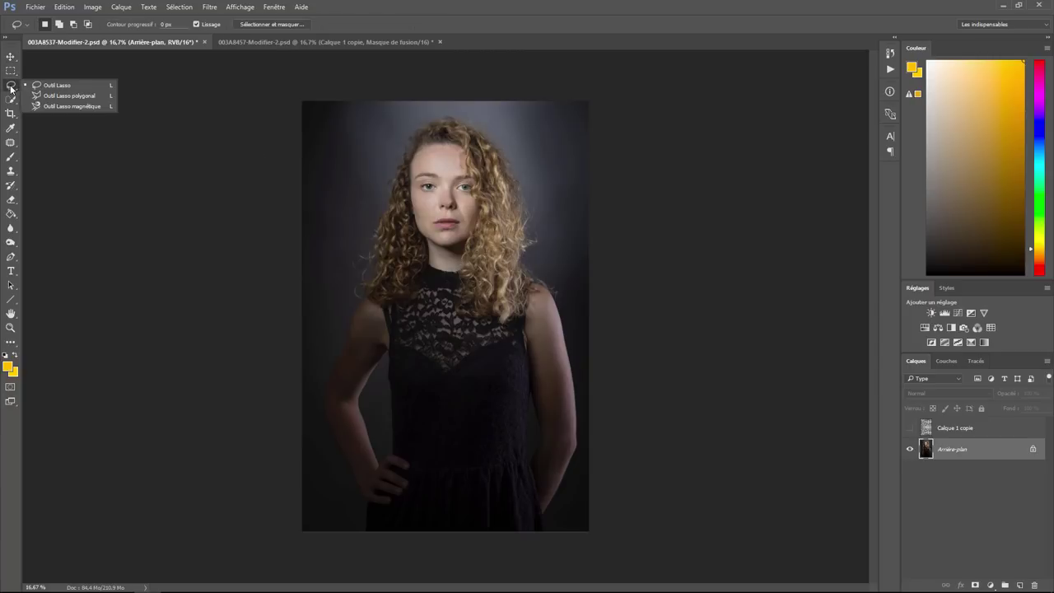
click(11, 99)
click(73, 95)
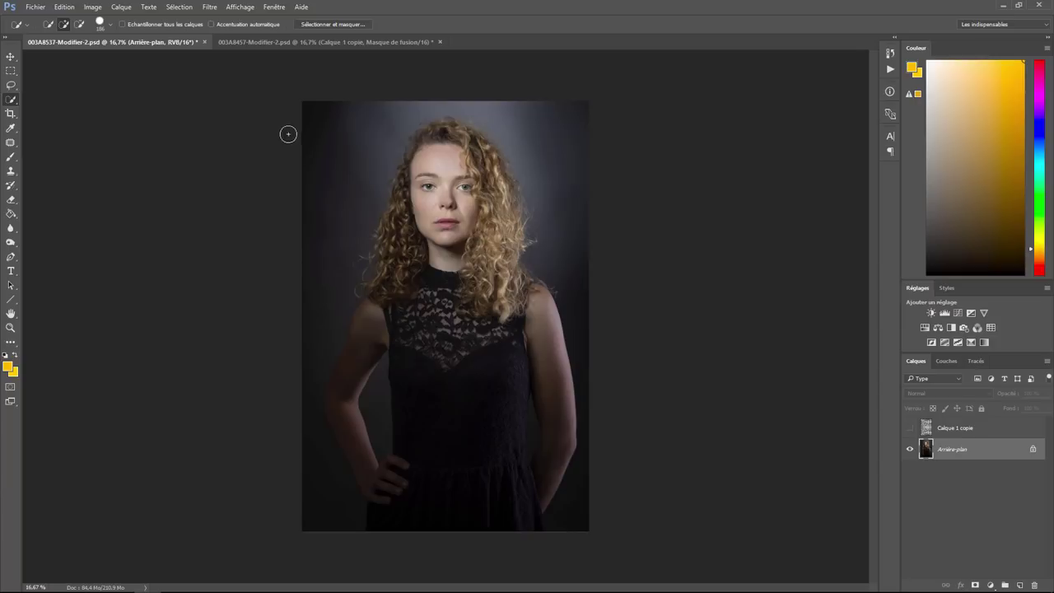
- Select the backdrop around the woman, excluding hair and face, then show Calque 1 copie
mouse_move(348, 134)
mouse_down()
mouse_move(344, 155)
mouse_move(470, 75)
mouse_move(564, 205)
mouse_move(598, 489)
mouse_move(567, 518)
mouse_up()
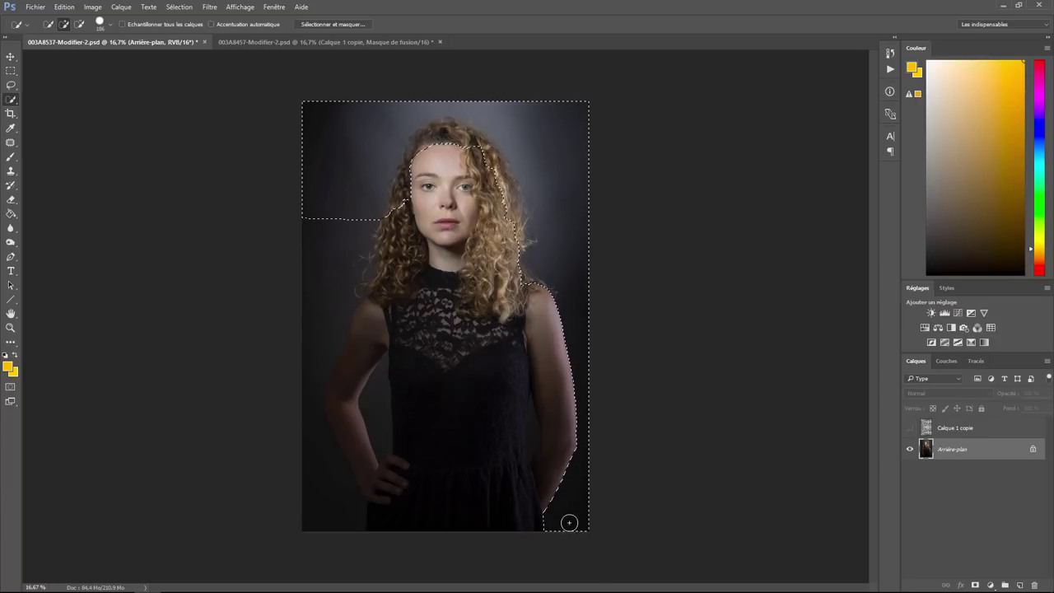
click(331, 518)
drag(312, 281, 459, 258)
mouse_move(454, 142)
mouse_down()
mouse_move(426, 186)
mouse_move(348, 428)
mouse_move(394, 477)
mouse_move(395, 522)
mouse_up()
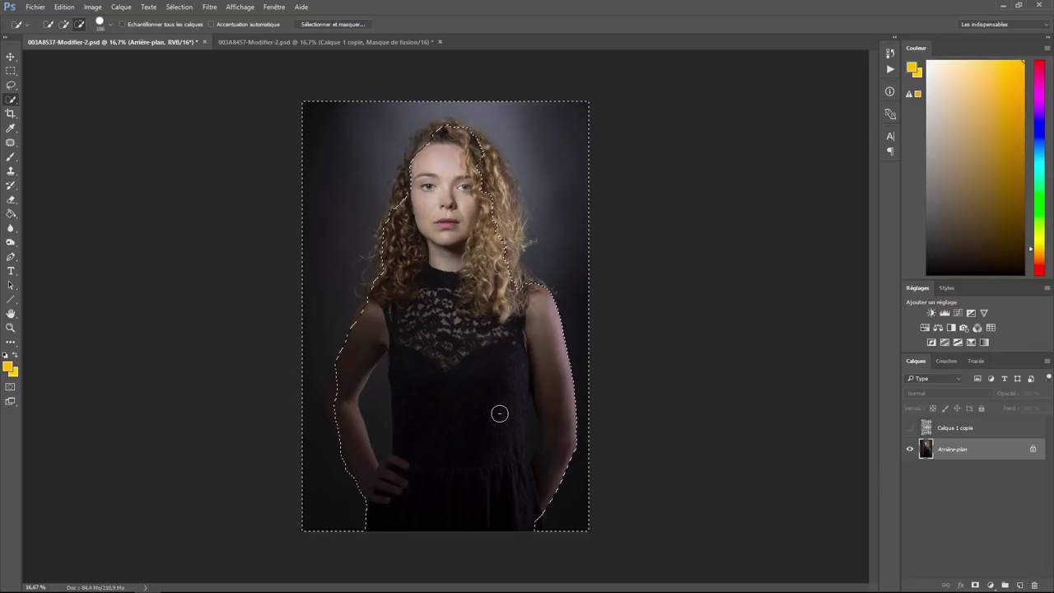
mouse_move(527, 284)
mouse_down()
mouse_move(508, 265)
mouse_move(502, 171)
mouse_move(449, 134)
mouse_up()
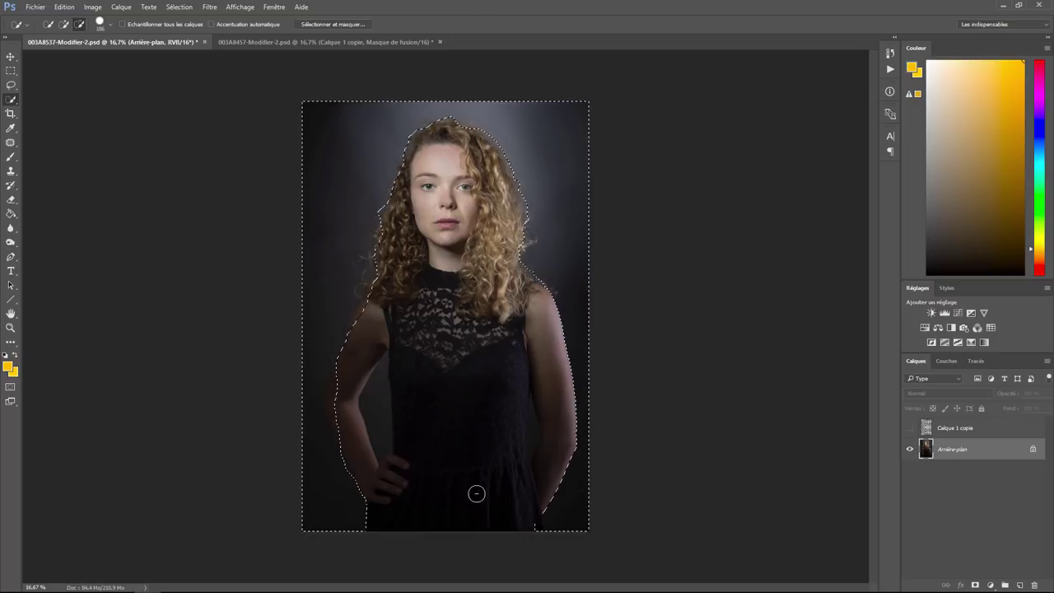
key(alt)
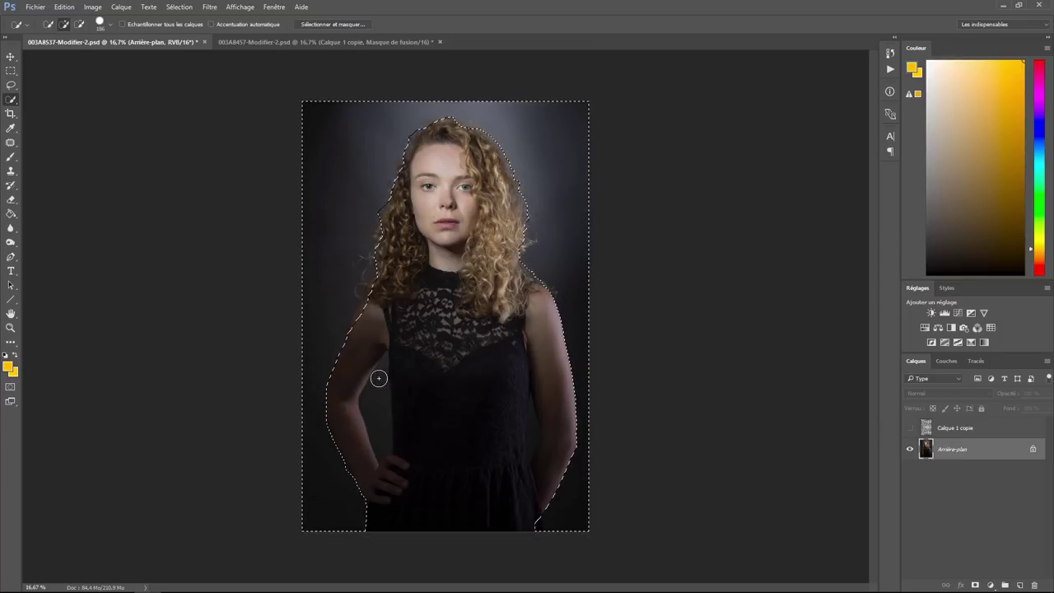
mouse_move(378, 386)
mouse_down()
mouse_move(379, 426)
mouse_move(382, 370)
mouse_up()
click(922, 429)
click(910, 427)
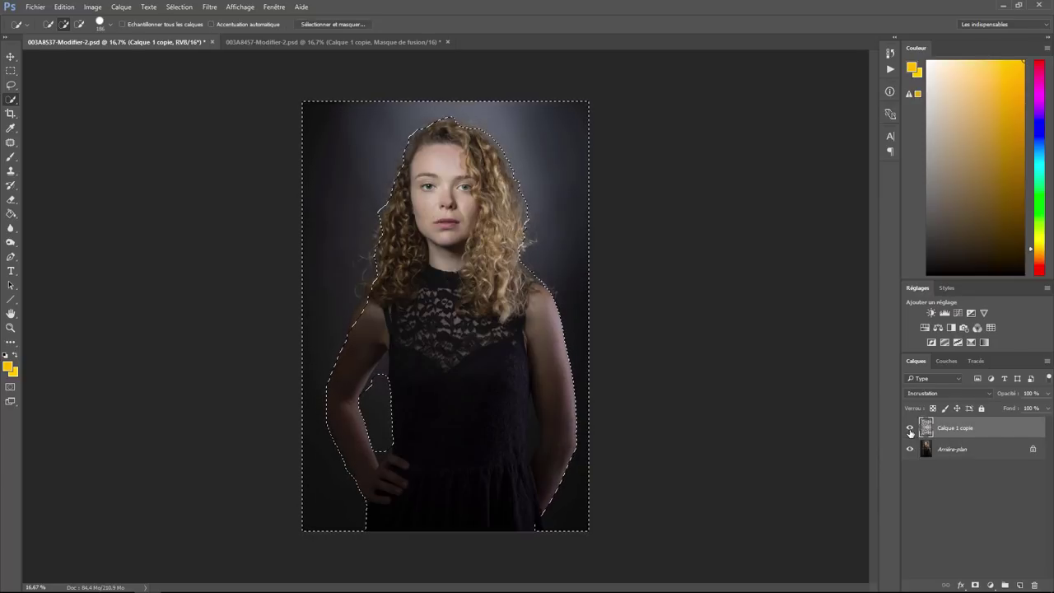
- Add a layer mask to Calque 1 copie from the background selection, zoomed to 33.3%
click(974, 586)
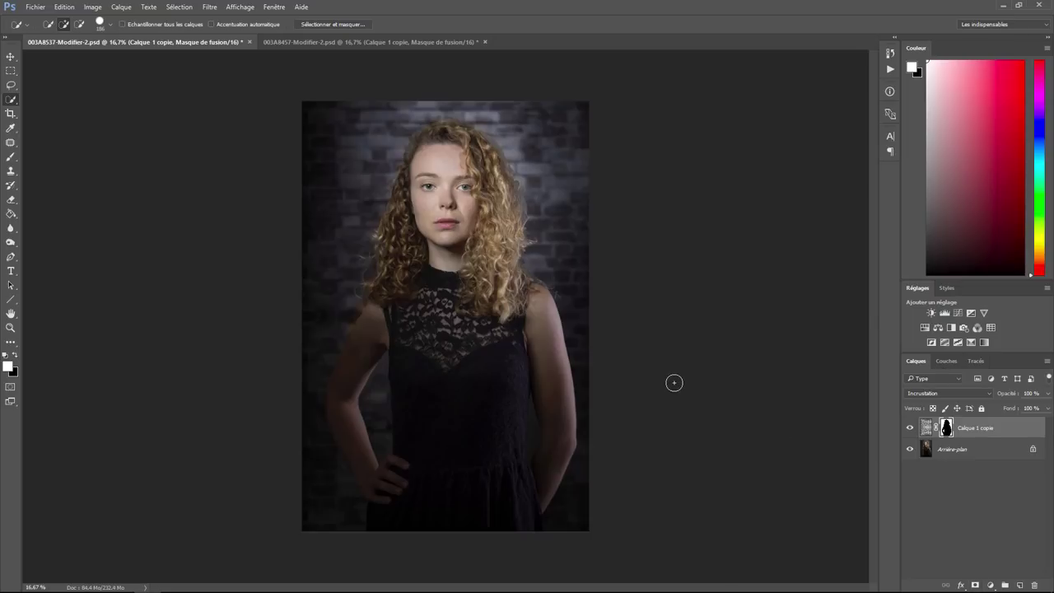
key(ctrl+plus)
drag(498, 241, 494, 321)
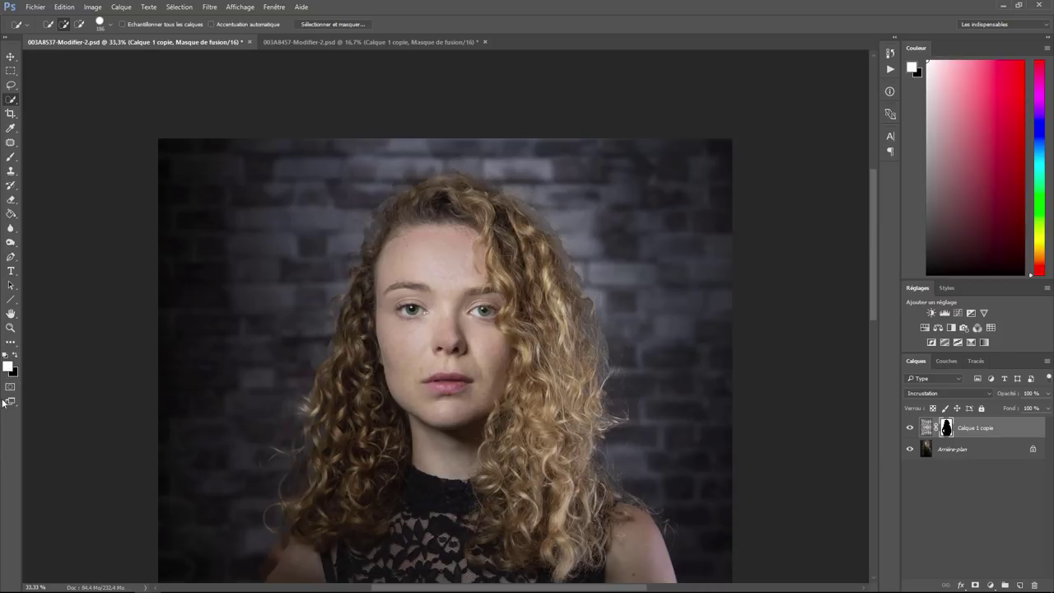
- Set the Brush tool to a 237 px size for mask painting
click(114, 28)
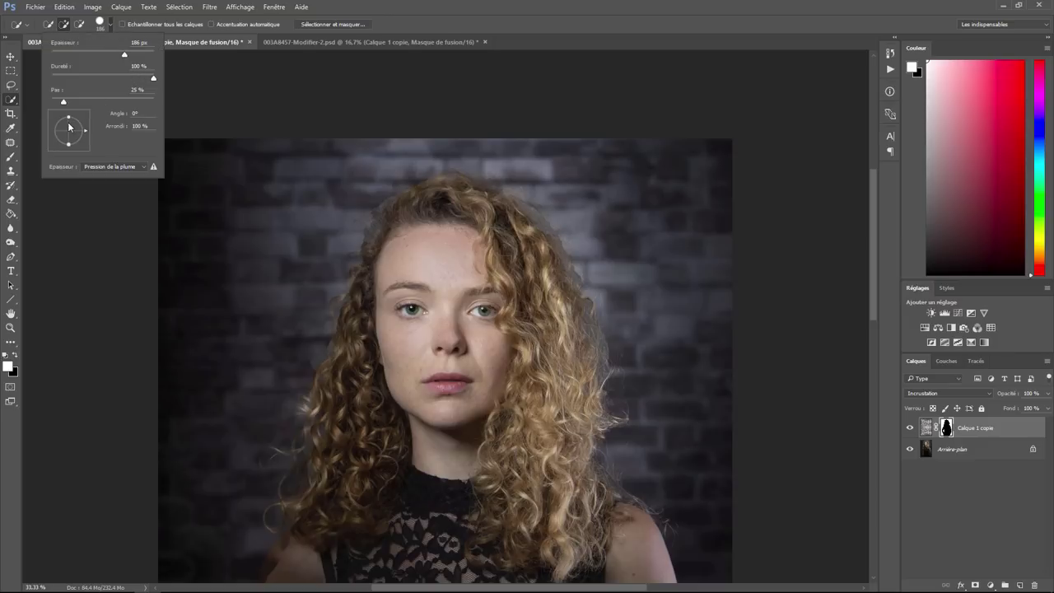
click(10, 156)
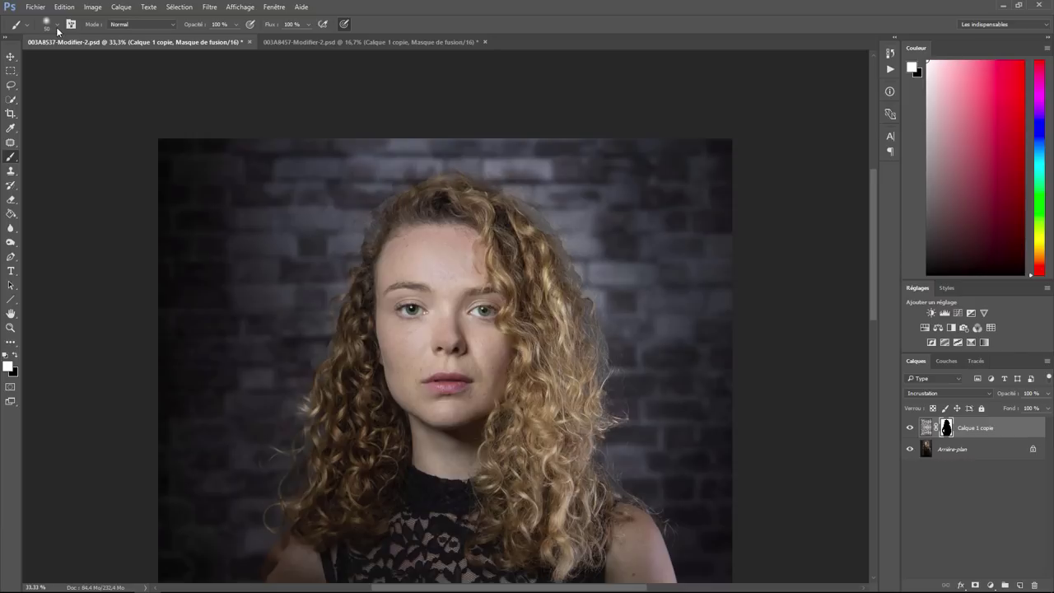
click(56, 27)
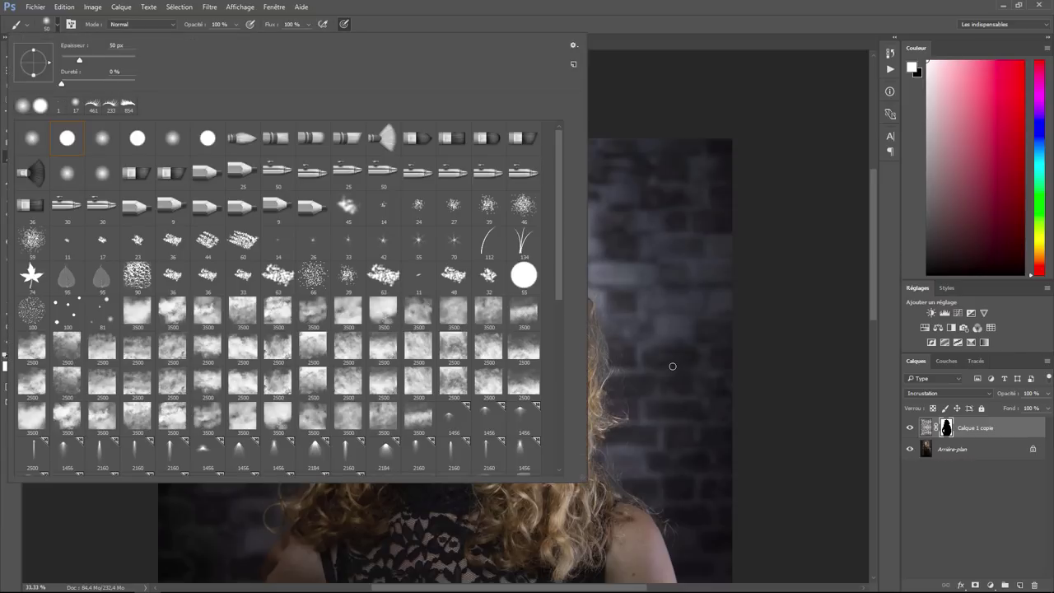
drag(79, 63, 78, 64)
drag(115, 62, 119, 62)
click(663, 206)
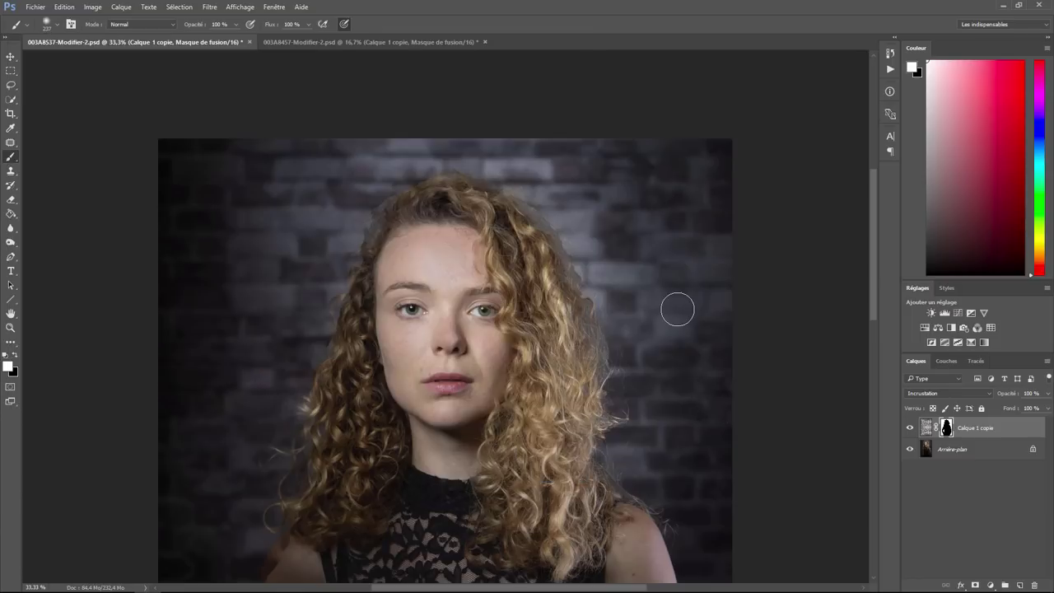
- At 66.7% zoom, paint the mask along the side hair edge
key(ctrl+plus)
key(ctrl+plus)
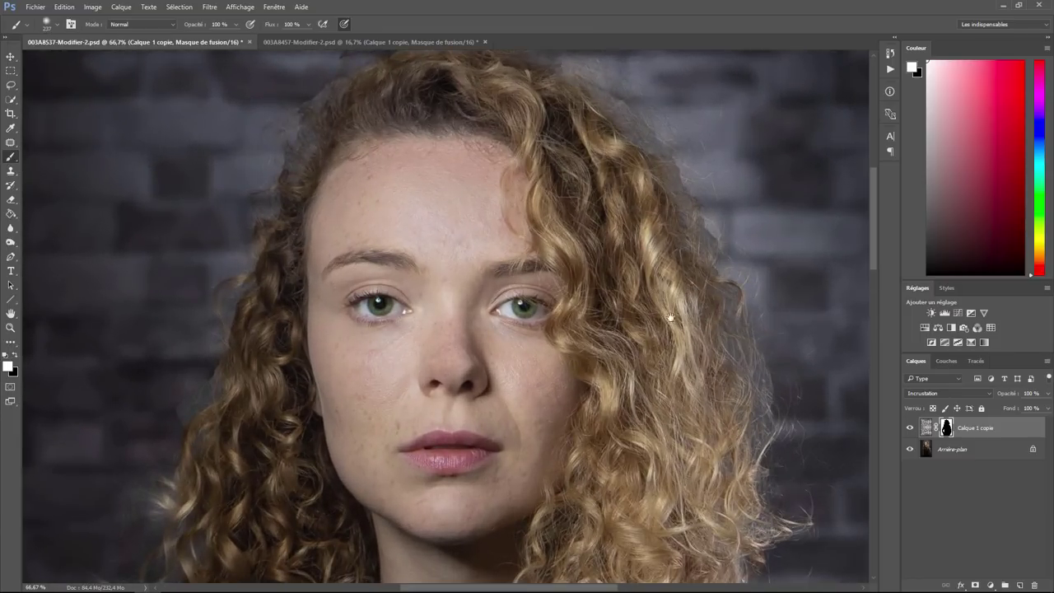
drag(671, 317, 371, 353)
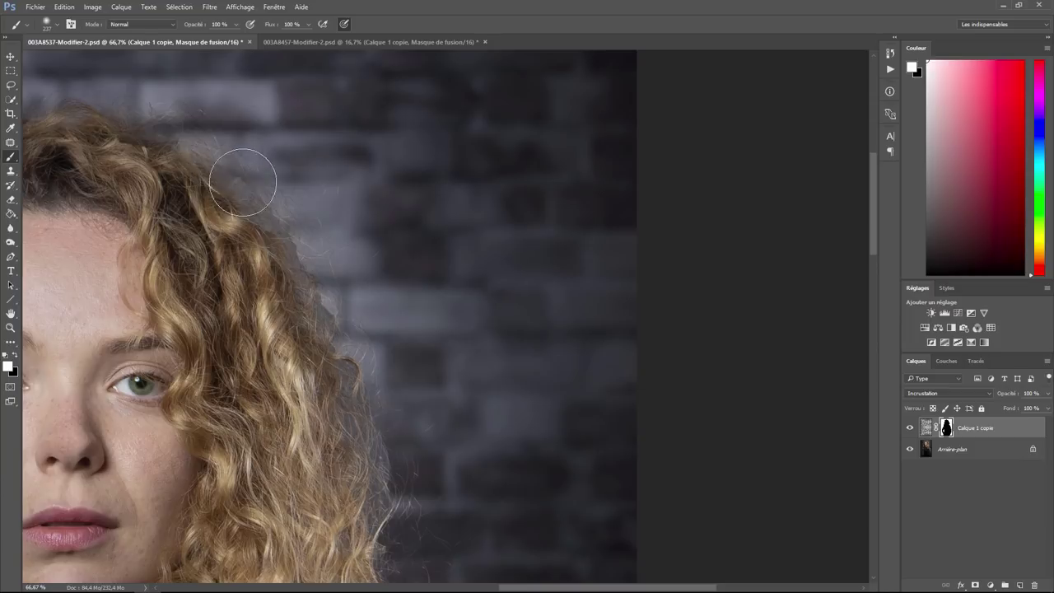
drag(243, 182, 370, 560)
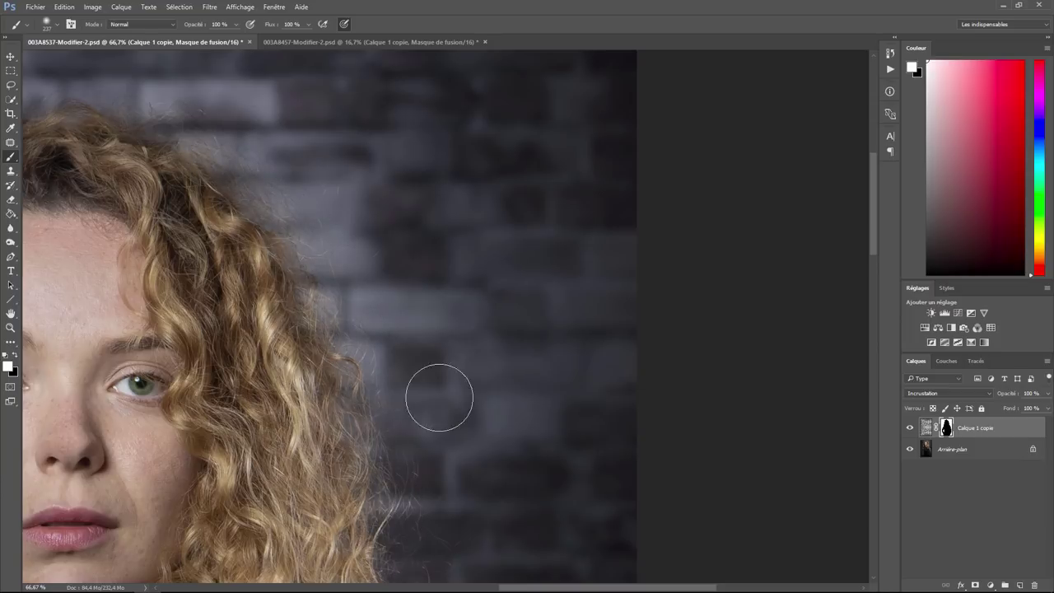
drag(501, 315, 572, 212)
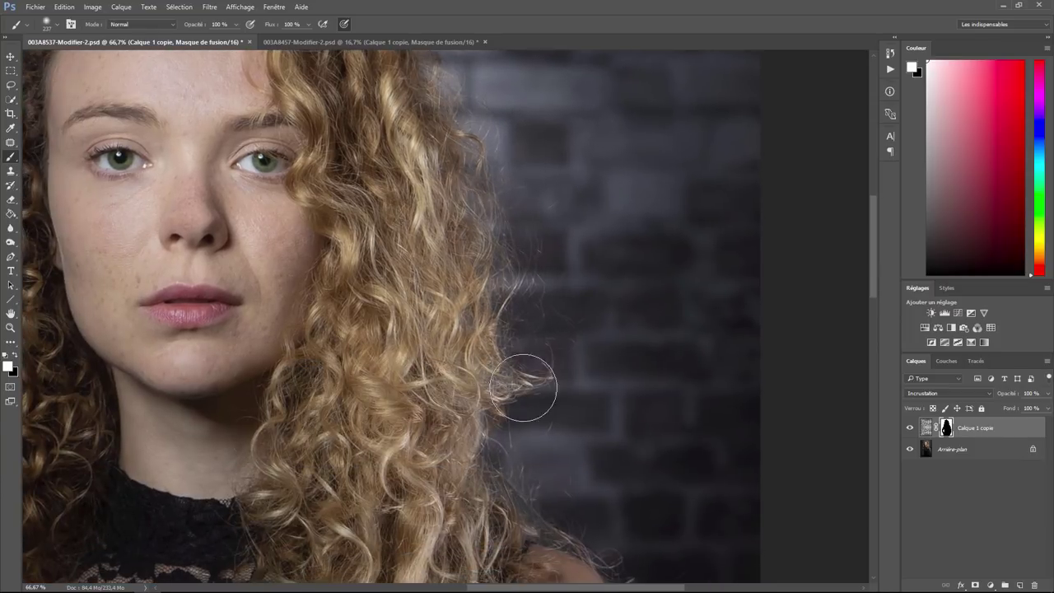
drag(600, 494, 602, 146)
key(F8)
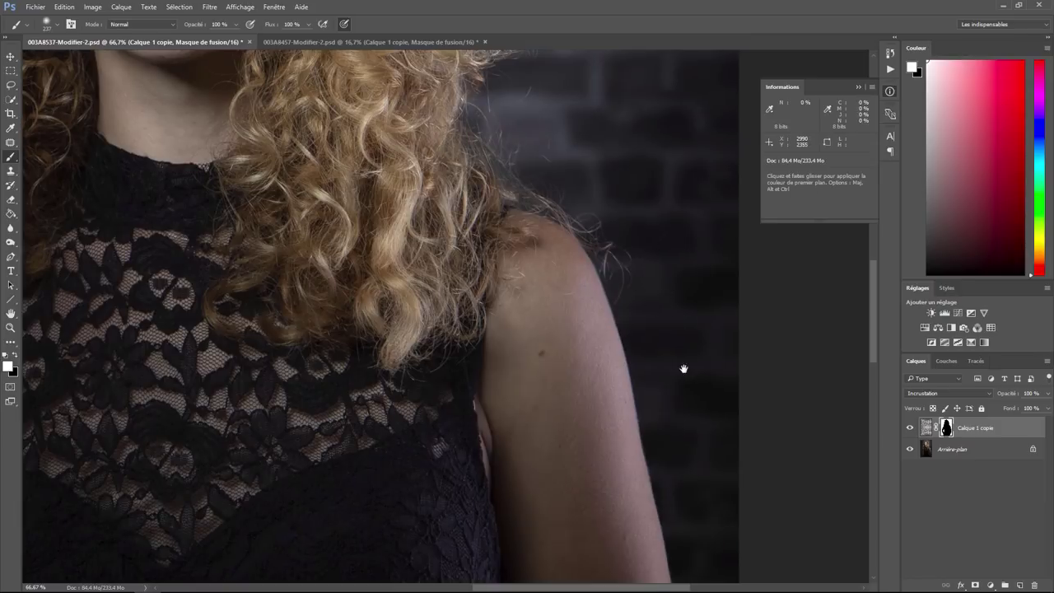
drag(683, 368, 639, 143)
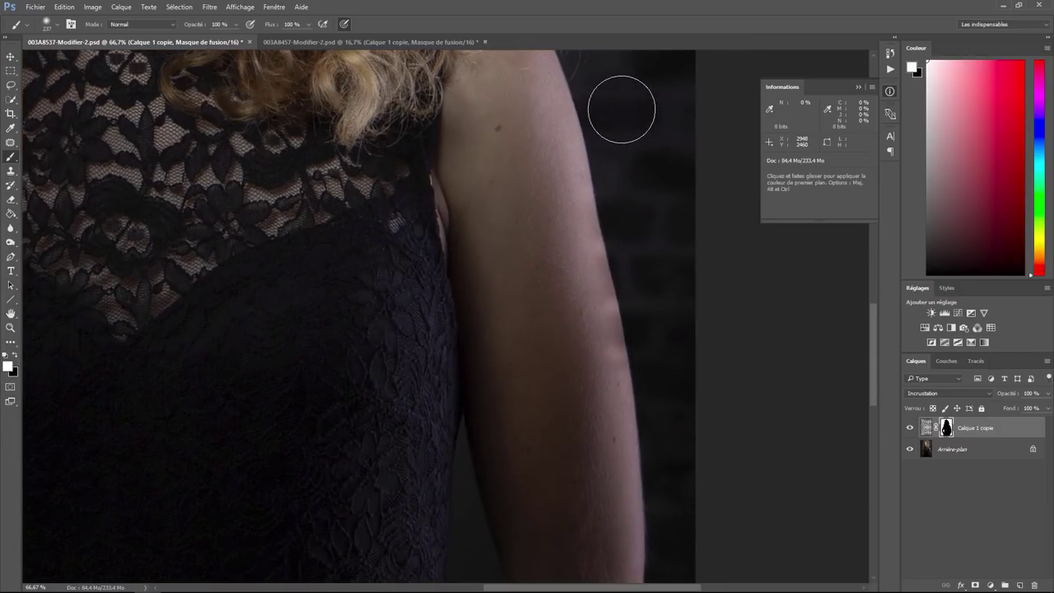
key(F8)
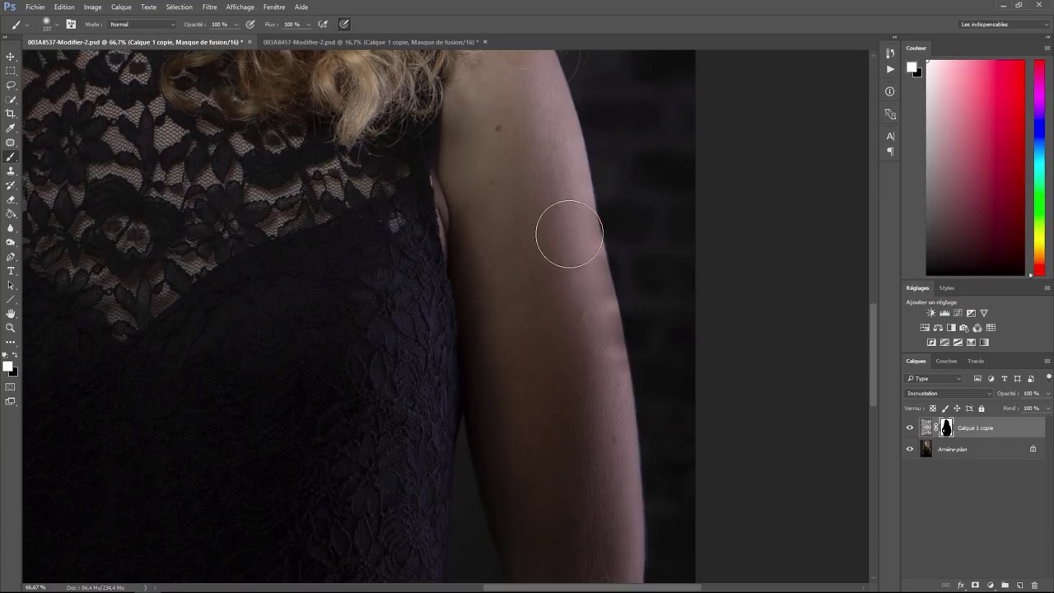
- Touch up the mask along the arms and lace top with white paint
click(15, 357)
click(15, 358)
drag(645, 290, 657, 83)
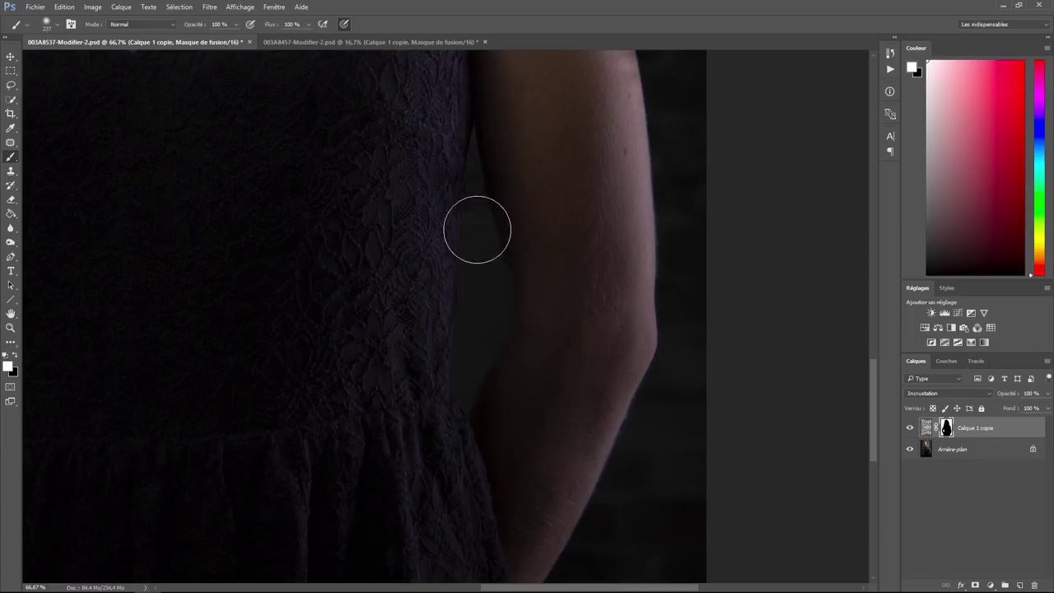
drag(155, 384, 618, 412)
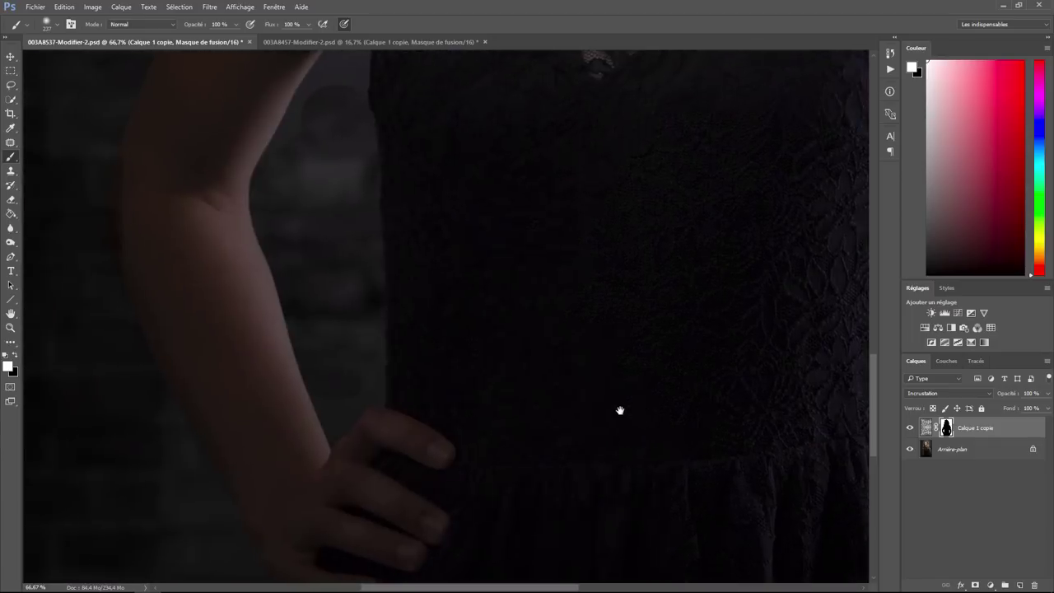
drag(525, 145, 506, 353)
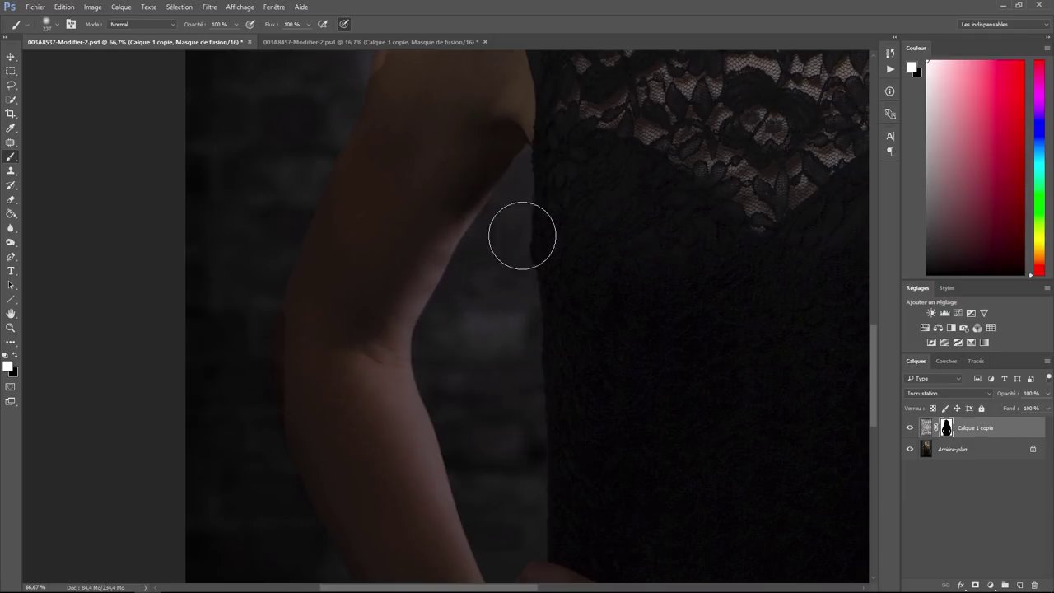
drag(497, 395, 564, 146)
mouse_move(360, 497)
mouse_down()
mouse_move(401, 308)
mouse_move(388, 557)
mouse_up()
- Paint the mask along the top hair edge and review the shoulders
scroll(374, 98, up, 3)
drag(374, 98, 336, 205)
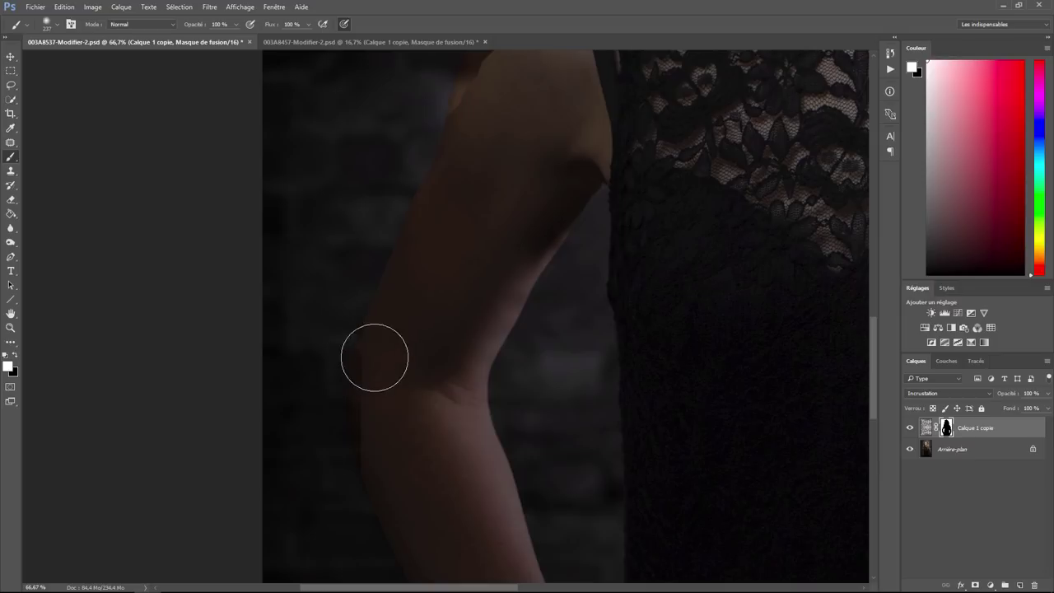
drag(384, 153, 301, 384)
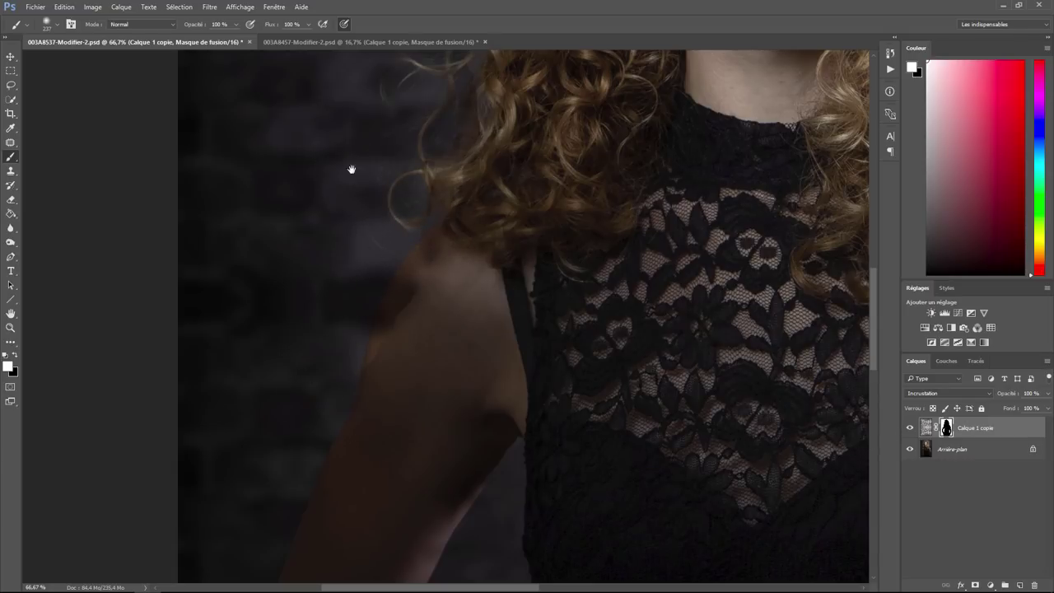
drag(348, 170, 294, 403)
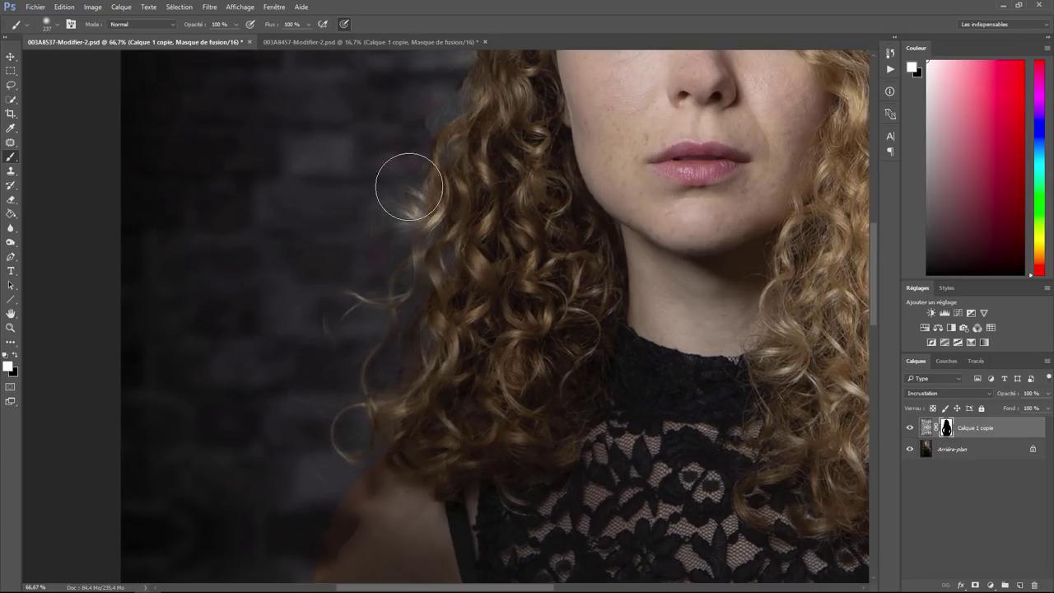
drag(384, 154, 290, 382)
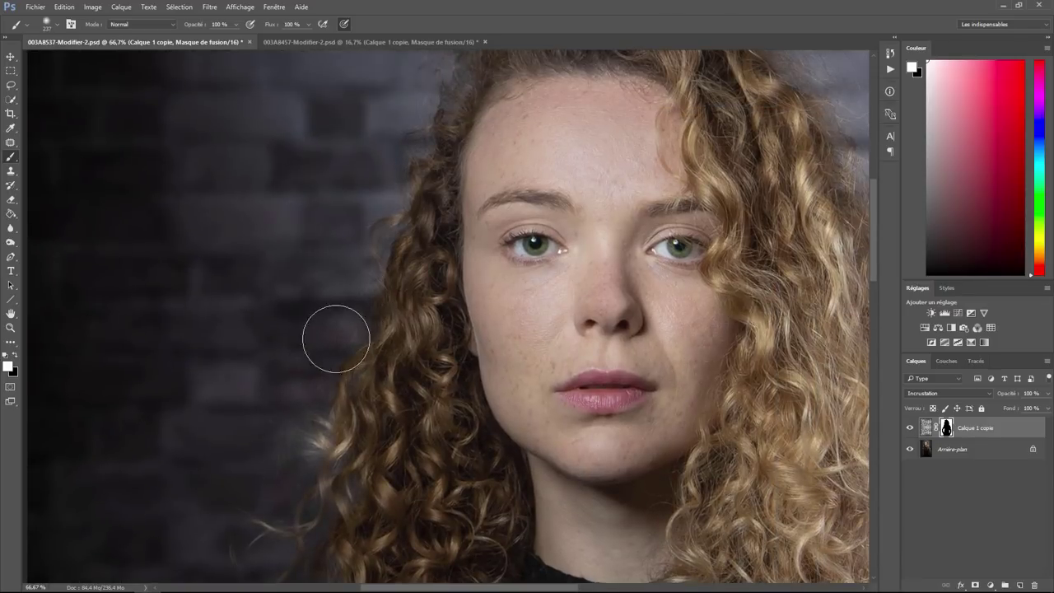
drag(435, 102, 391, 237)
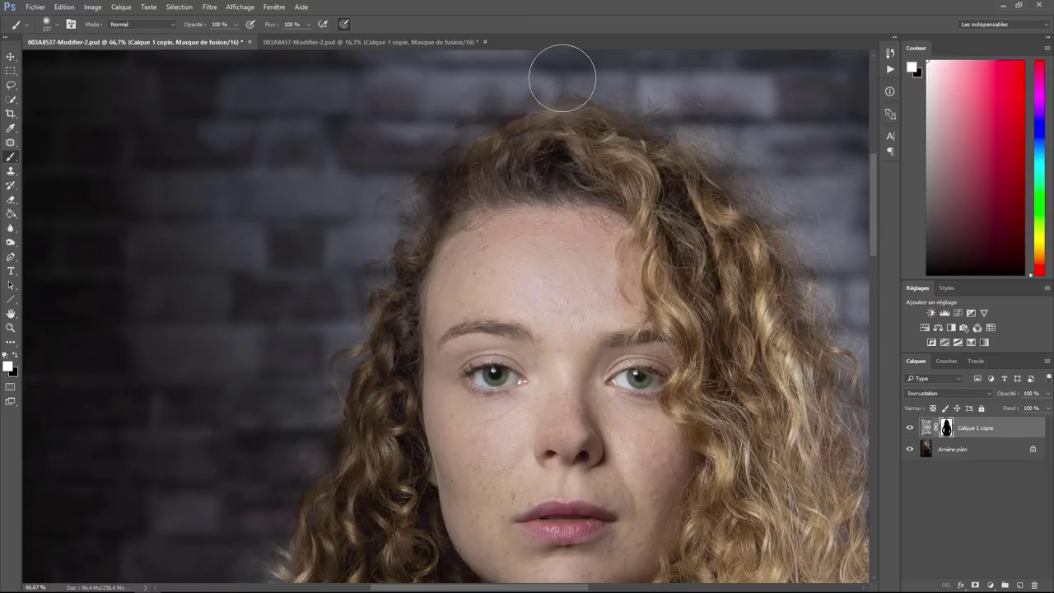
drag(524, 90, 668, 123)
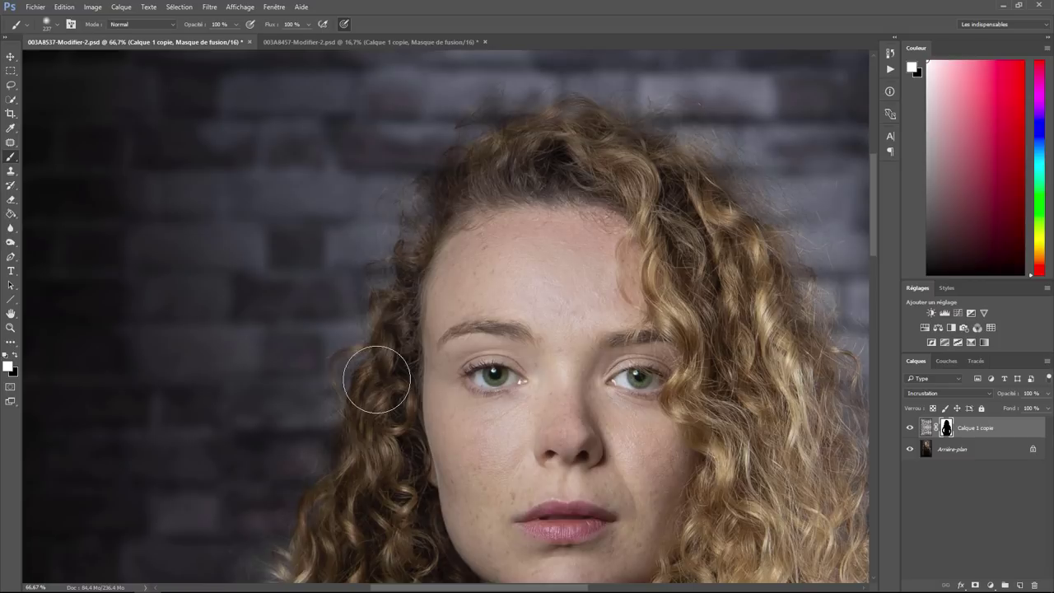
drag(330, 426, 439, 172)
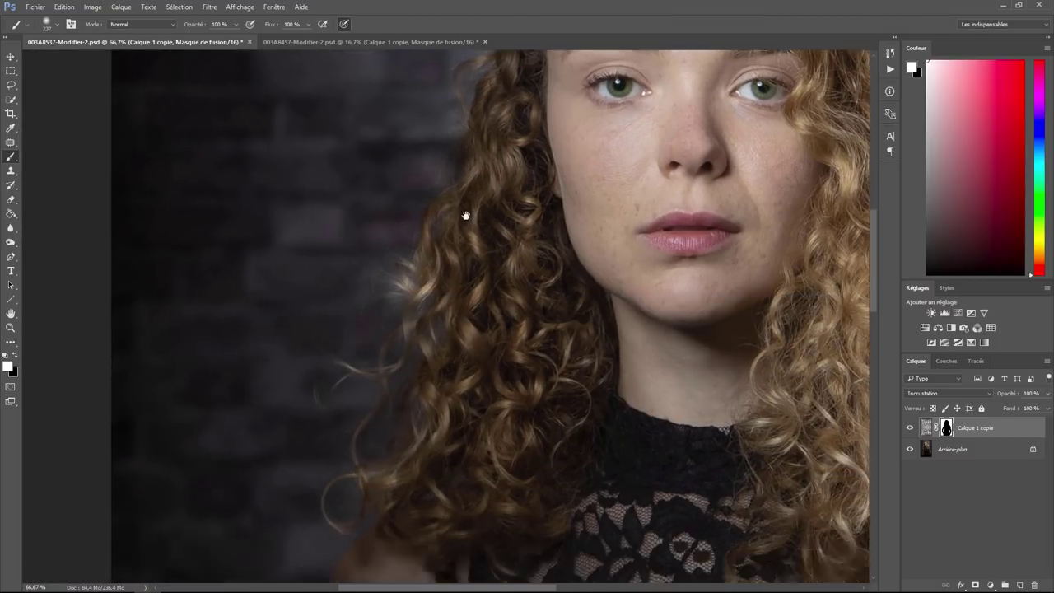
drag(466, 217, 477, 83)
- Paint black along the left shoulder's mask edge, then undo the unsatisfactory stroke
click(16, 355)
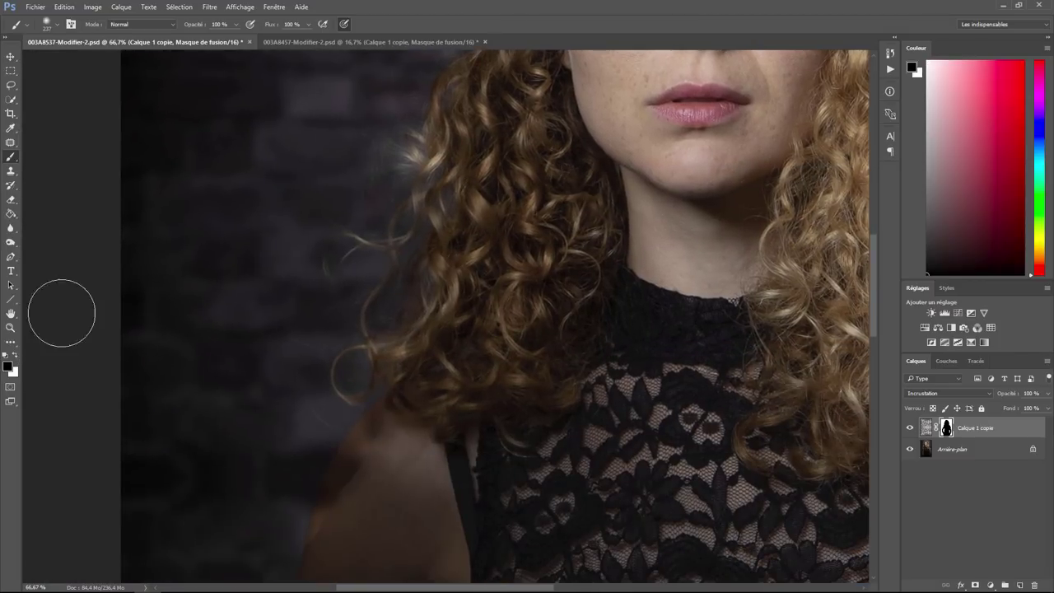
click(58, 24)
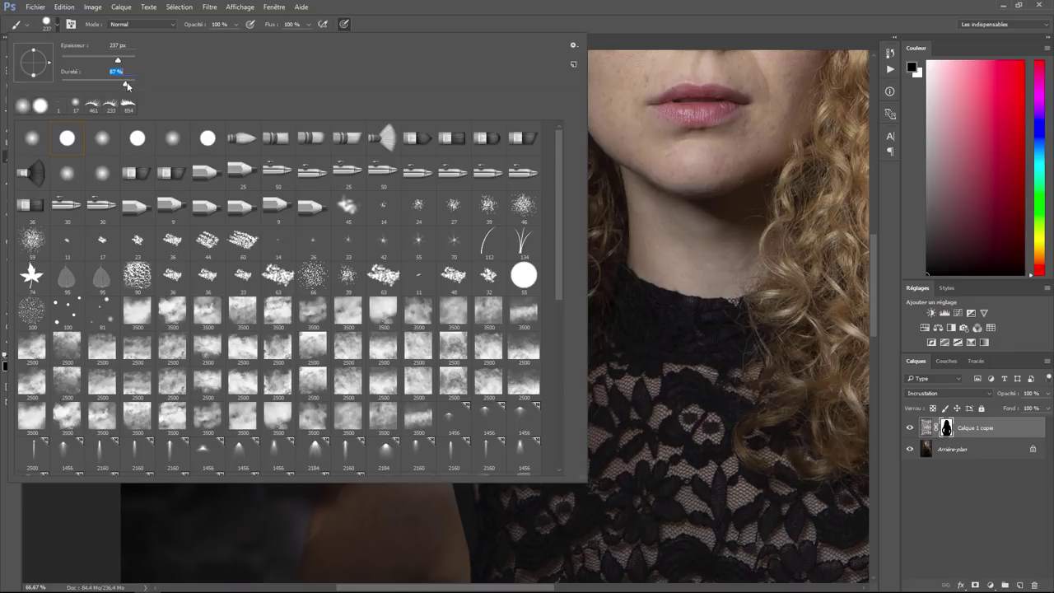
click(639, 422)
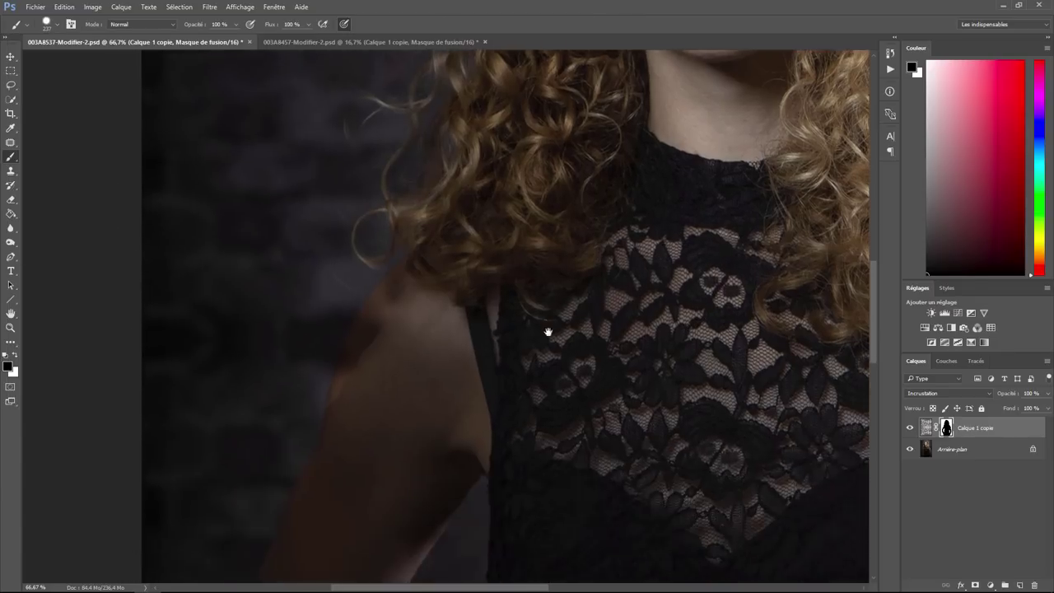
drag(494, 508, 527, 316)
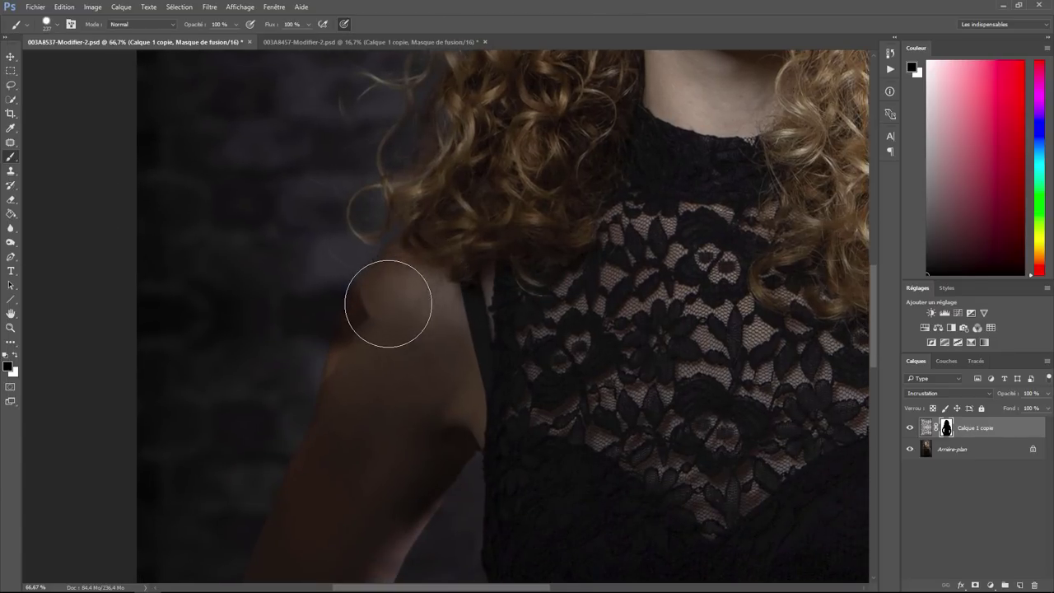
mouse_move(387, 303)
mouse_down()
mouse_move(367, 383)
mouse_move(376, 344)
mouse_move(420, 273)
mouse_move(363, 393)
mouse_up()
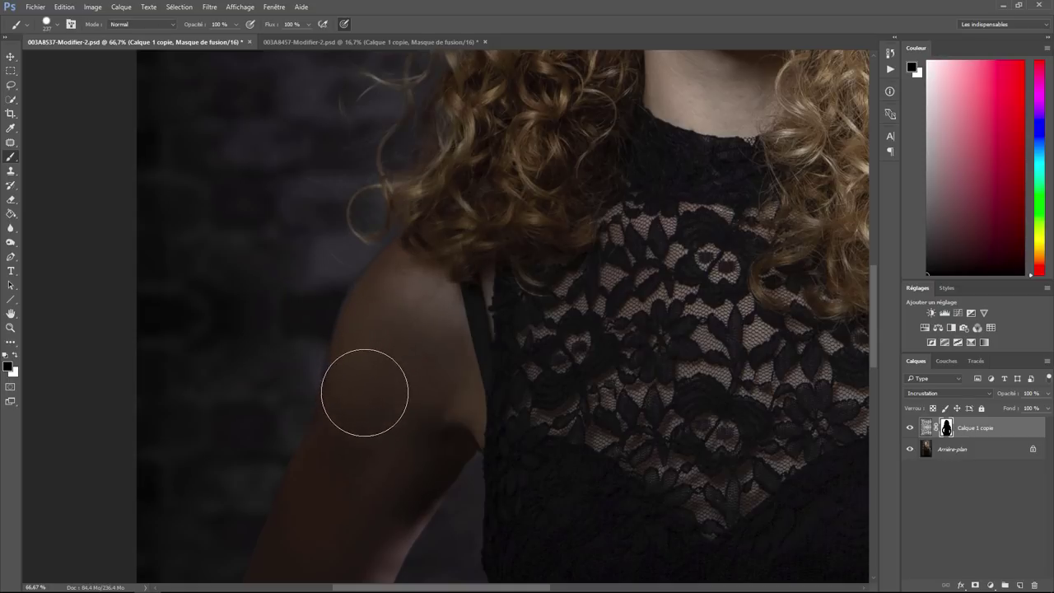
key(ctrl+z)
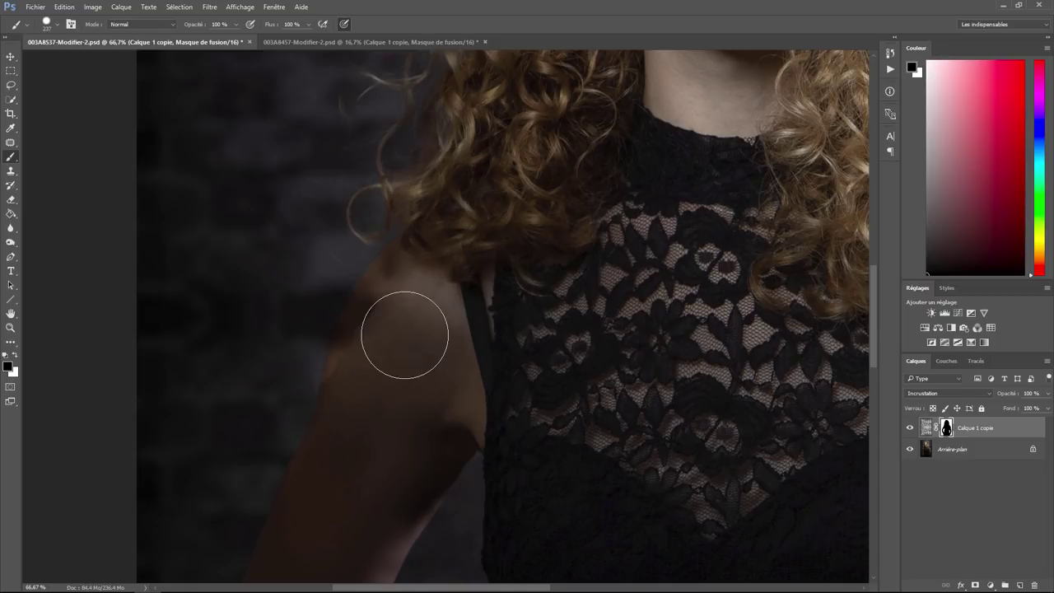
- Shrink the brush to 94 px at 52% hardness and repaint the shoulder contour on the mask
click(59, 25)
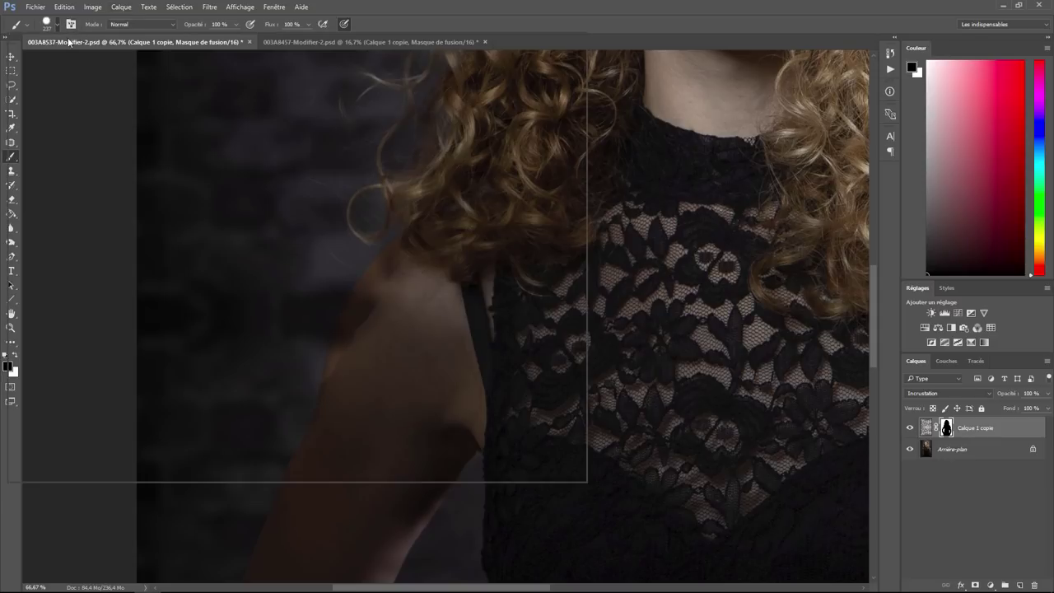
drag(115, 61, 97, 61)
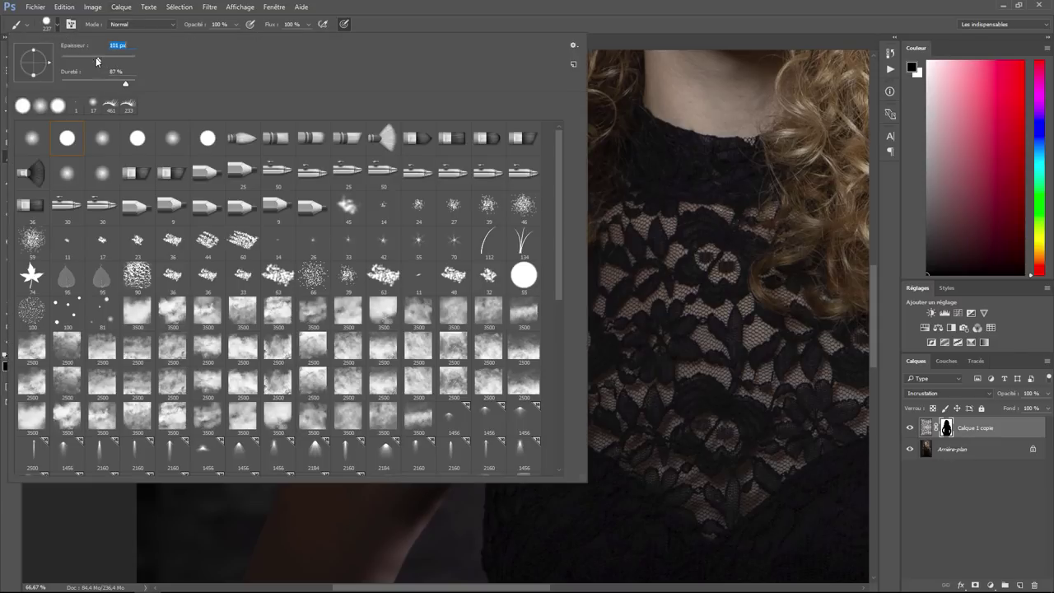
key(Return)
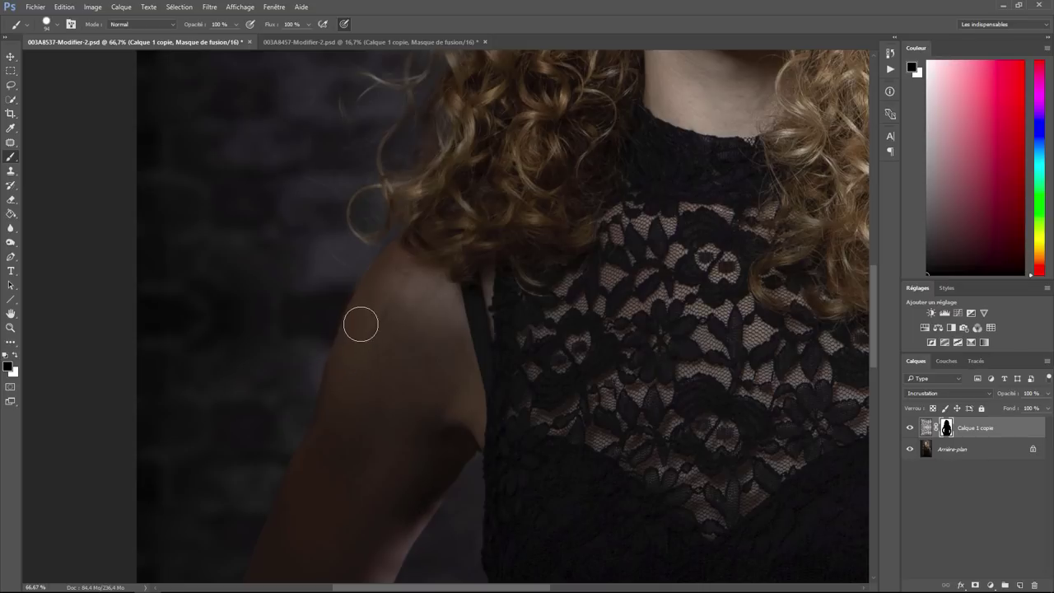
drag(386, 277, 346, 367)
key(ctrl+z)
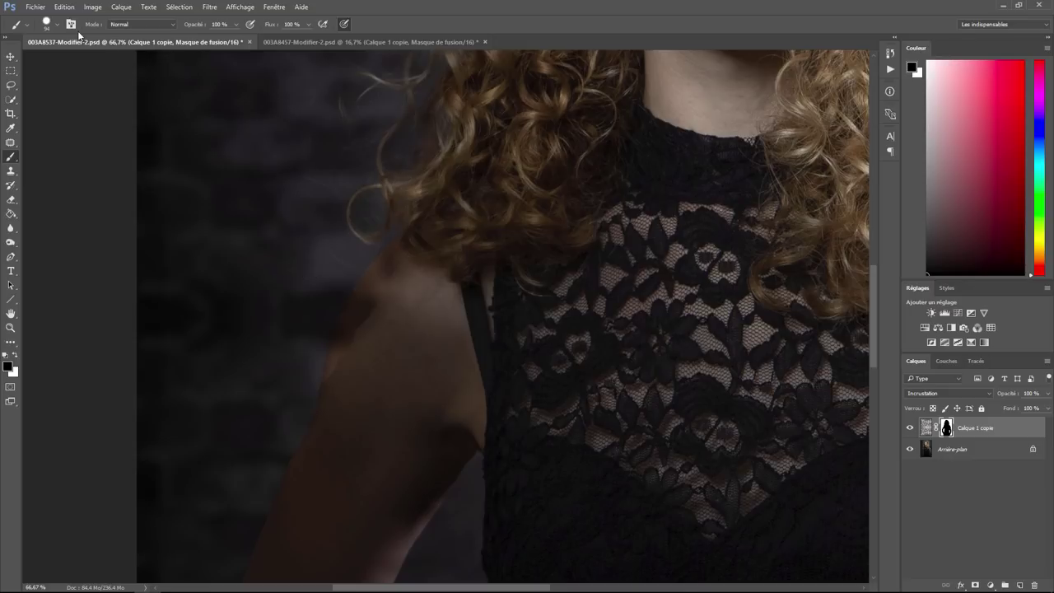
click(57, 27)
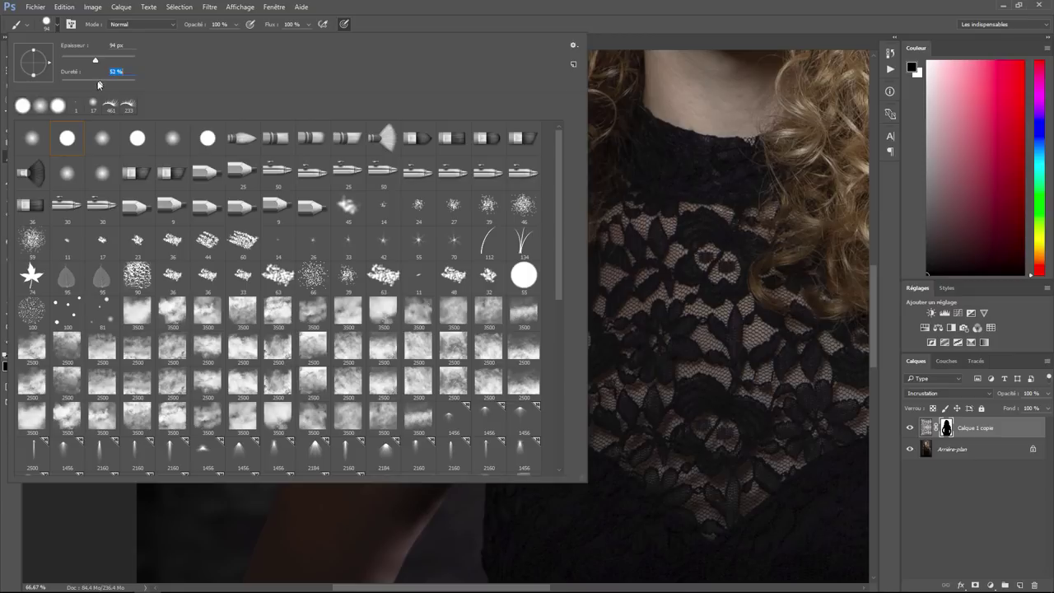
key(Return)
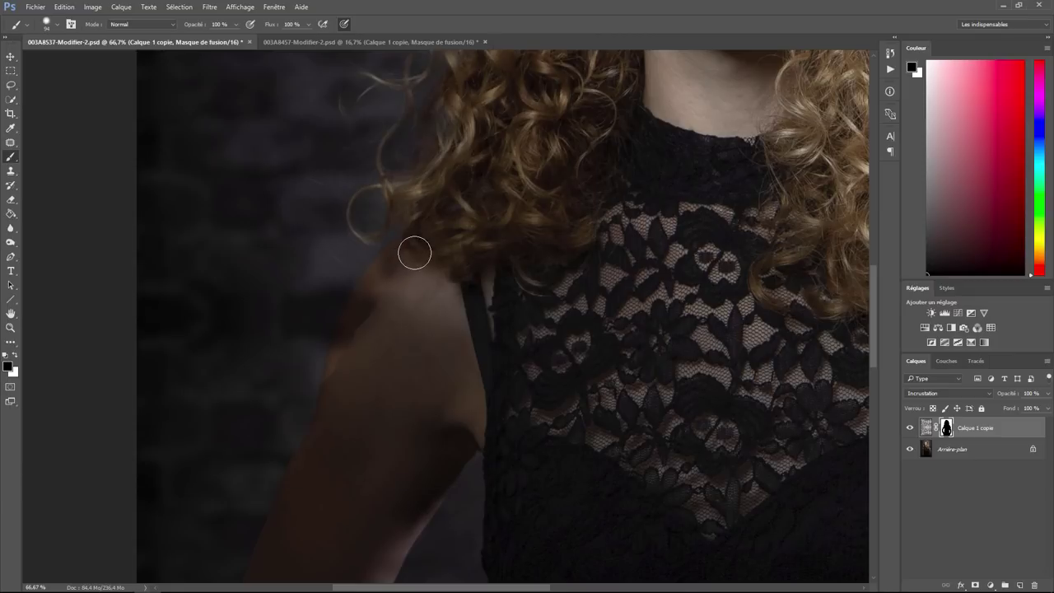
drag(399, 260, 341, 371)
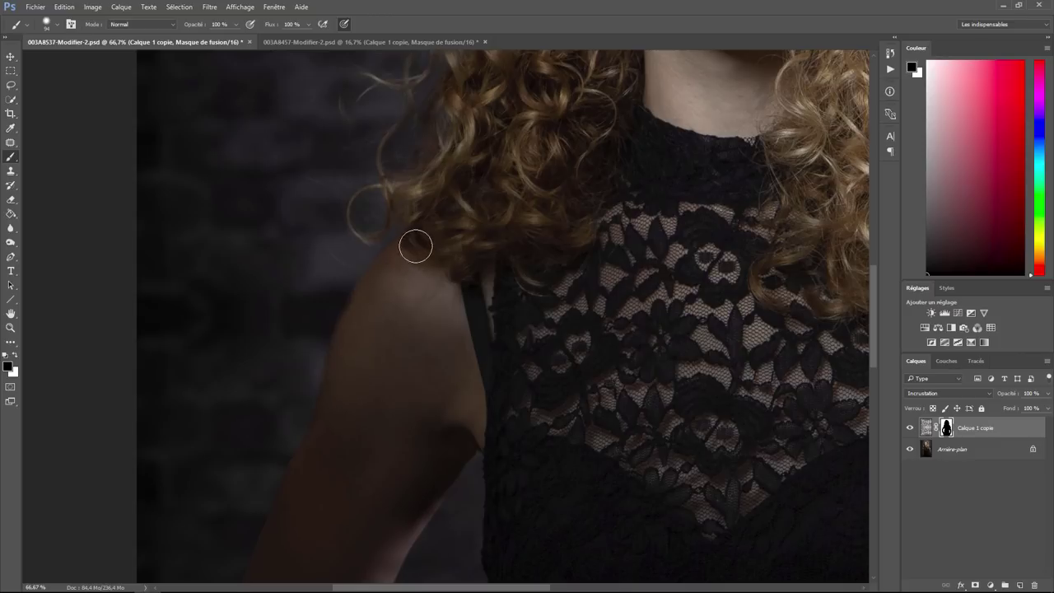
drag(606, 413, 611, 110)
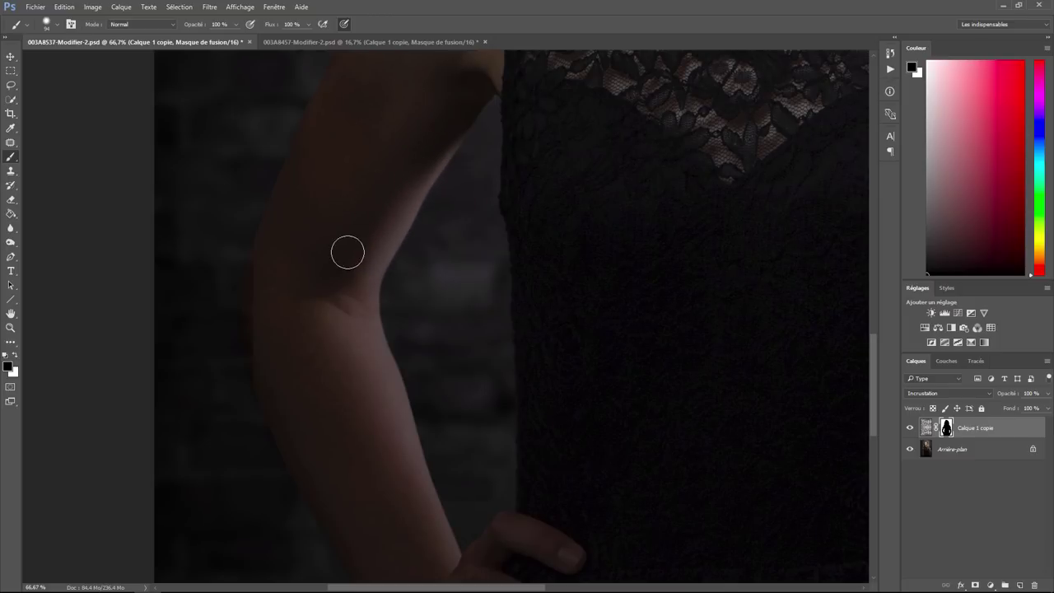
- Pan across to the right arm and smooth the mask along its outer edge
drag(346, 267, 347, 116)
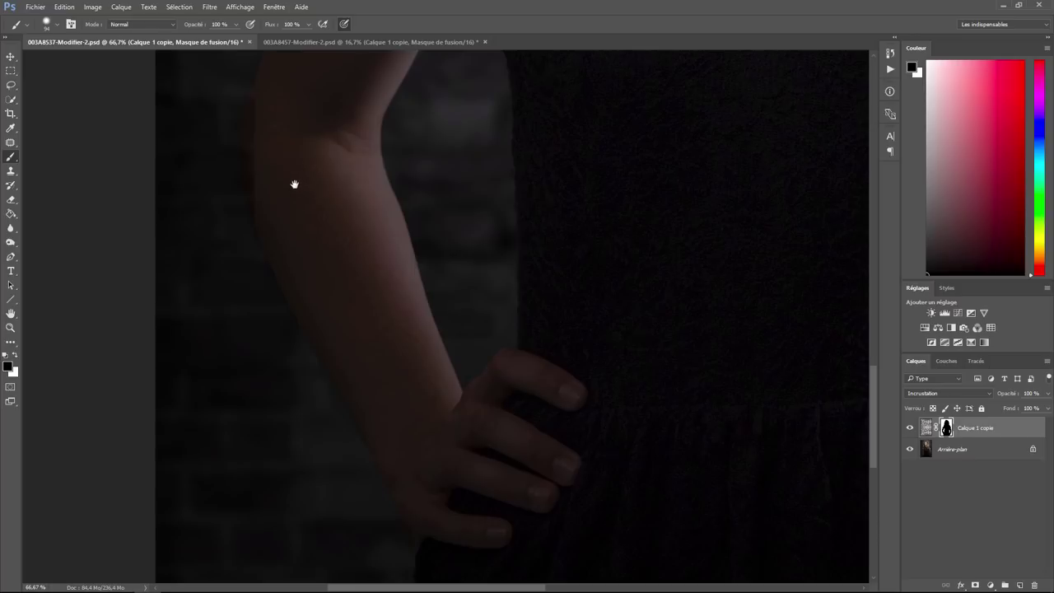
drag(290, 150, 335, 223)
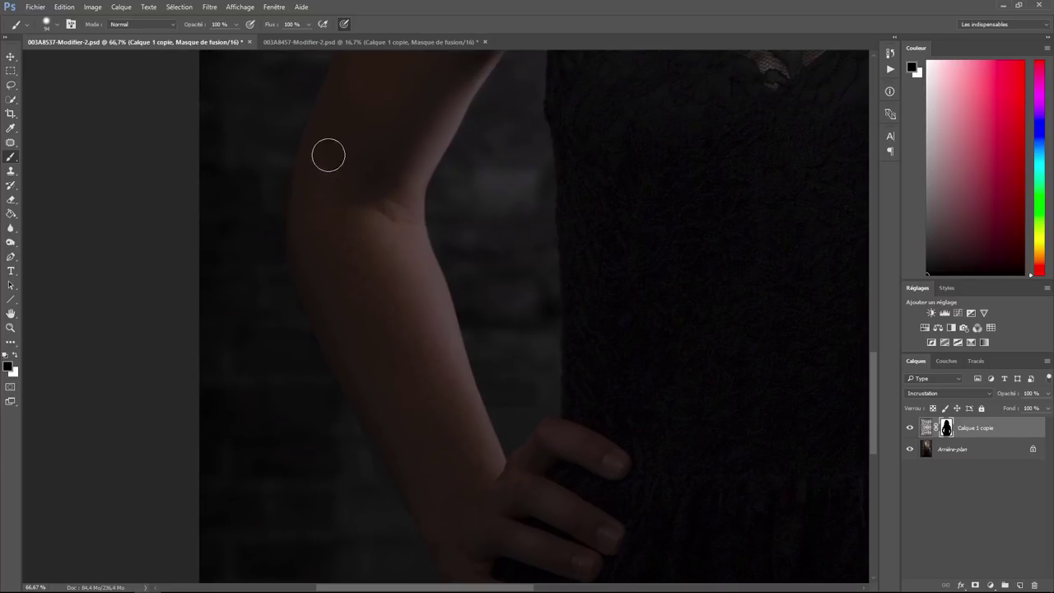
drag(380, 370, 285, 153)
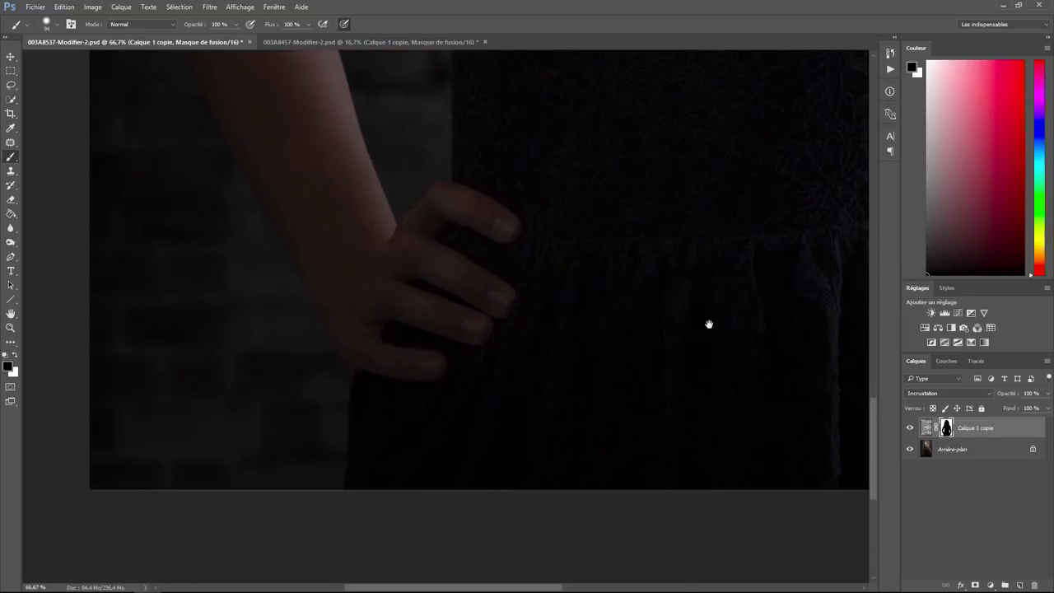
mouse_move(708, 322)
mouse_down()
mouse_move(247, 404)
mouse_move(361, 379)
mouse_up()
drag(354, 292, 370, 407)
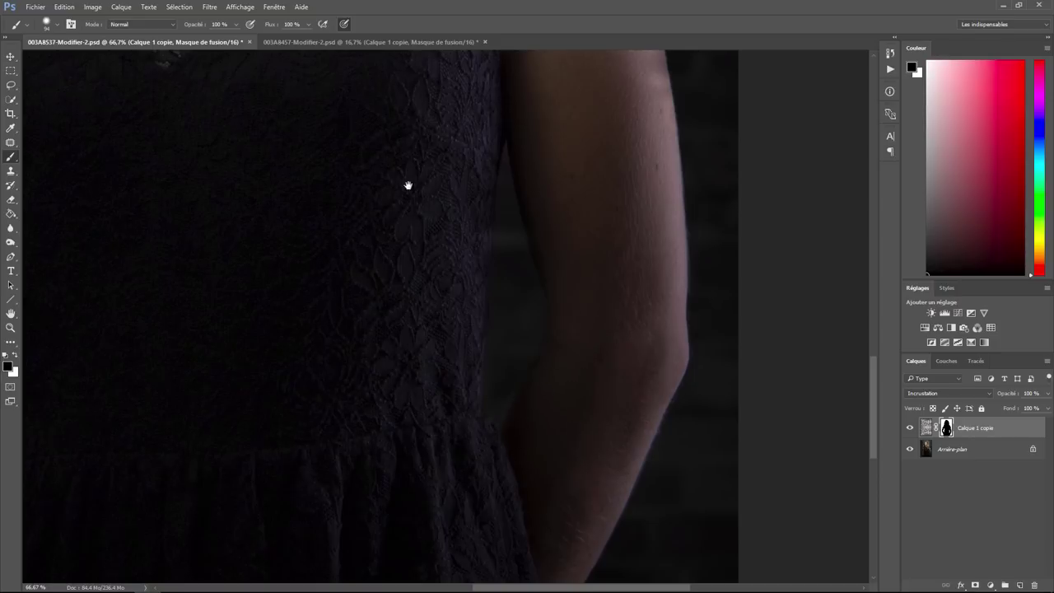
drag(409, 185, 399, 352)
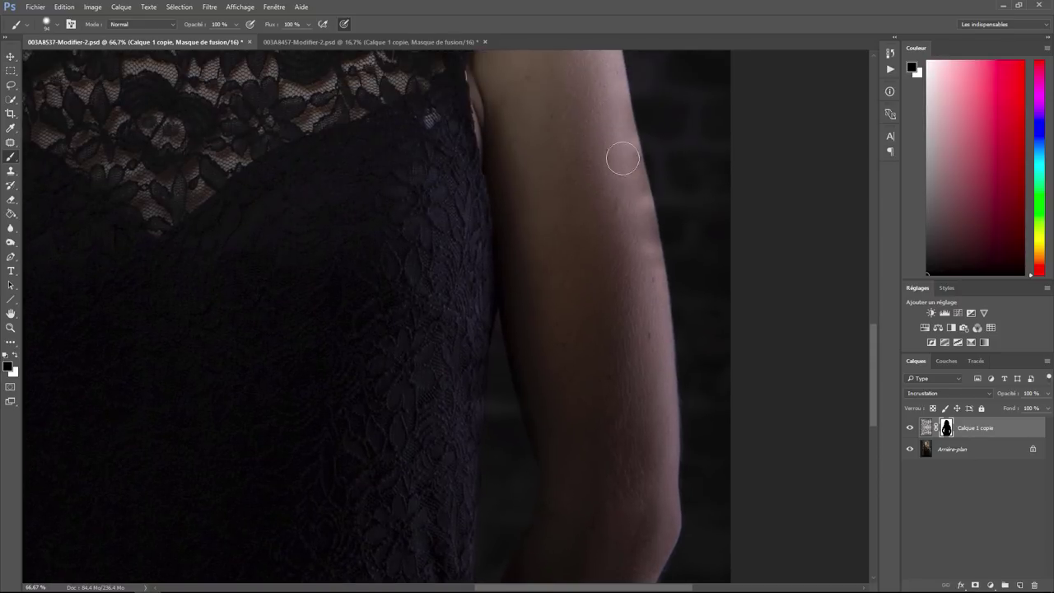
drag(616, 122, 648, 264)
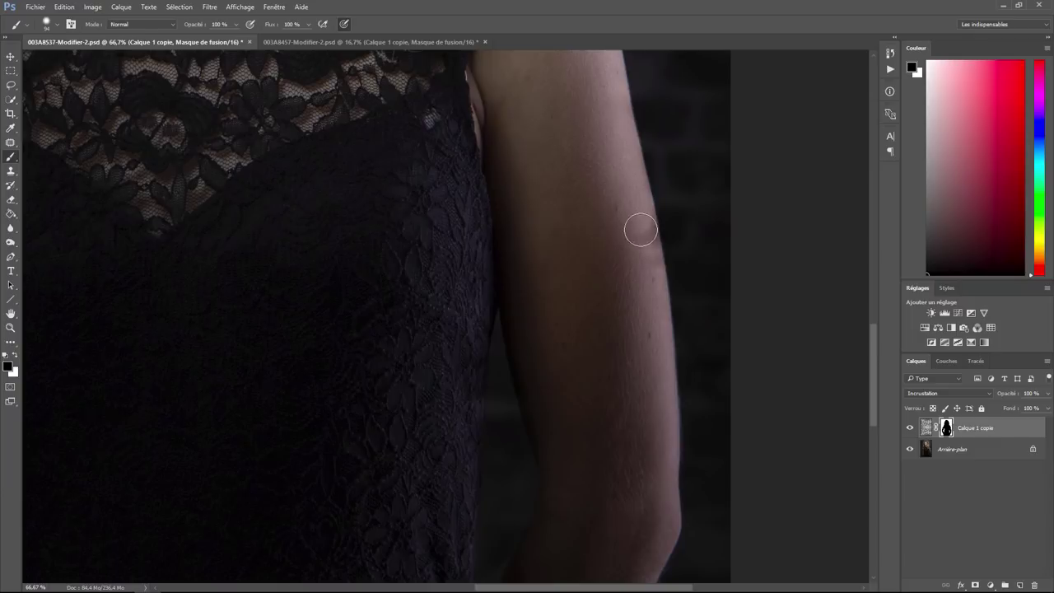
- Pan over the hair, face, chin and lace top to inspect the mask
drag(595, 165, 605, 285)
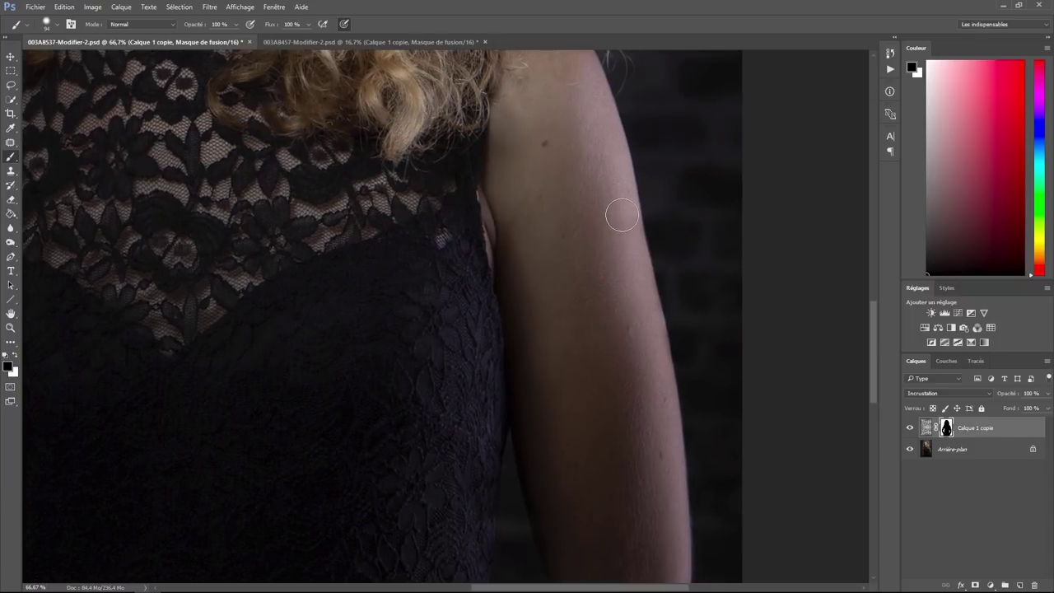
drag(592, 278, 605, 273)
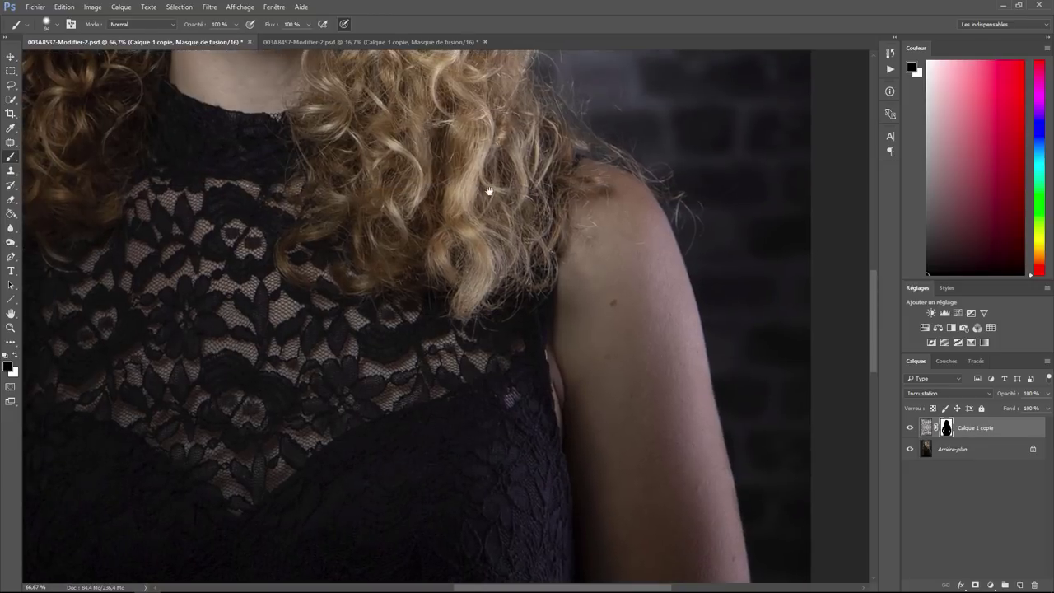
mouse_move(489, 191)
mouse_down()
mouse_move(551, 258)
mouse_move(489, 277)
mouse_move(511, 211)
mouse_up()
drag(481, 299, 478, 247)
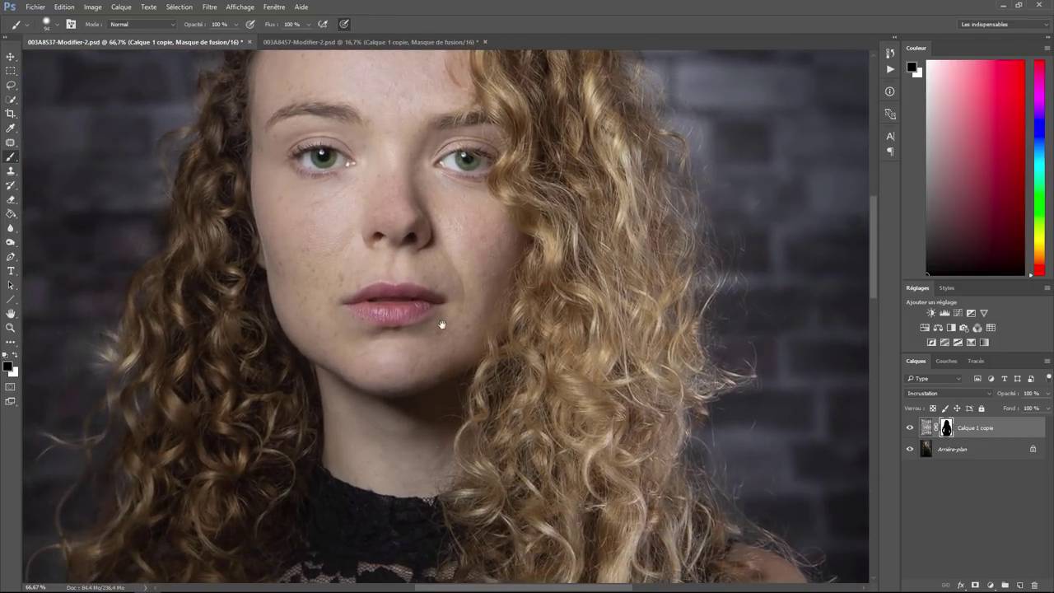
drag(442, 326, 588, 183)
mouse_move(577, 501)
mouse_down()
mouse_move(631, 430)
mouse_move(546, 169)
mouse_up()
mouse_move(550, 321)
mouse_down()
mouse_move(459, 244)
mouse_move(615, 288)
mouse_move(401, 246)
mouse_up()
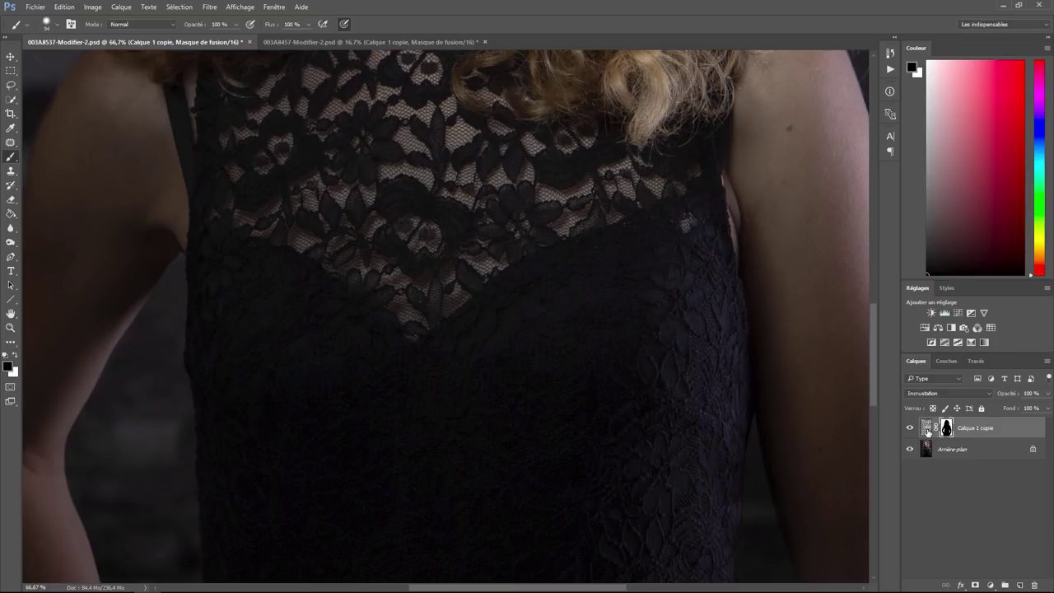
- Show the blend-mode list from the Incrustation dropdown in the Layers panel
click(939, 392)
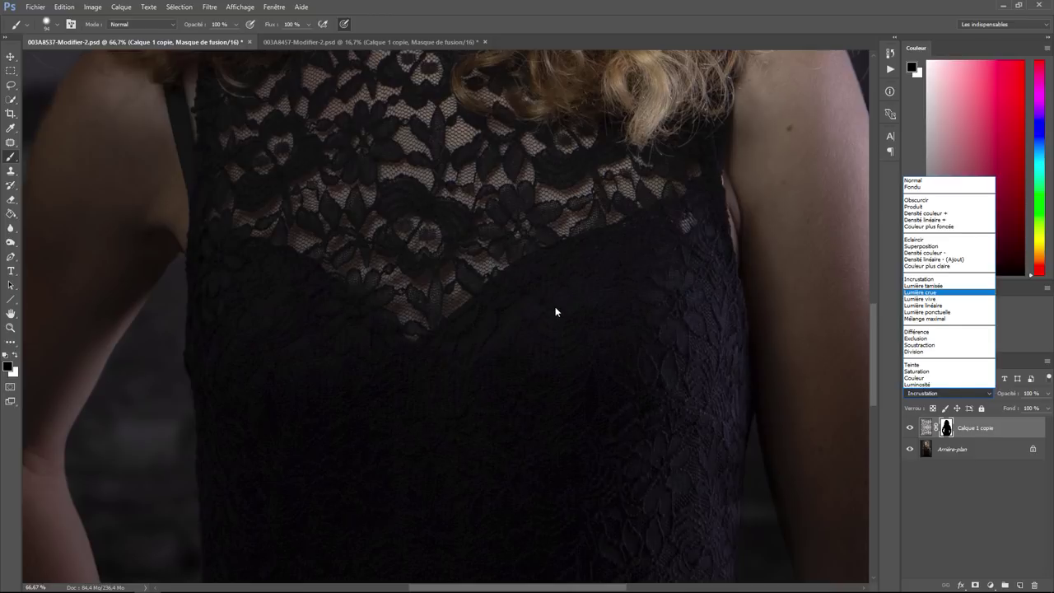
- Dismiss the blend-mode list keeping Incrustation, and zoom out to 16.7% to see the whole portrait
key(Escape)
scroll(555, 307, down, 1)
scroll(555, 307, down, 1)
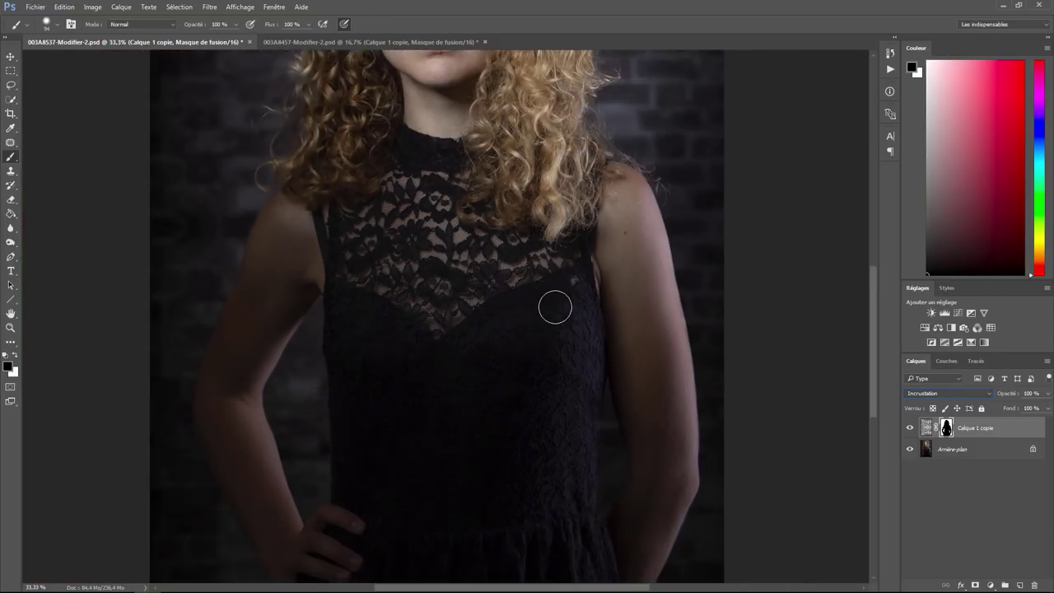
scroll(555, 307, down, 1)
scroll(555, 307, down, 1)
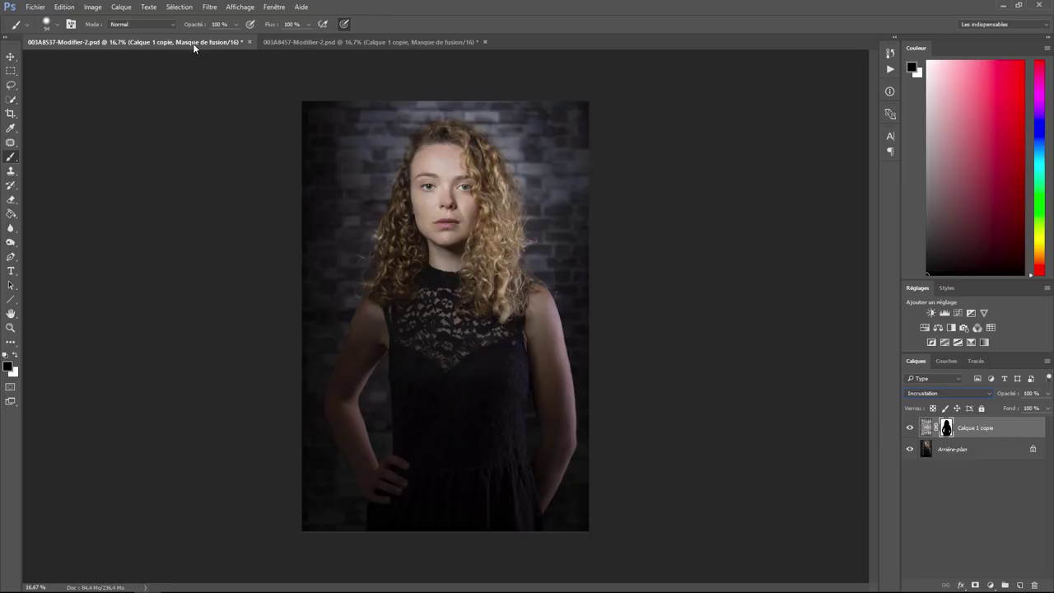
- Bring up the 003A8457-Modifier-2.psd wood-wall portrait document
click(306, 40)
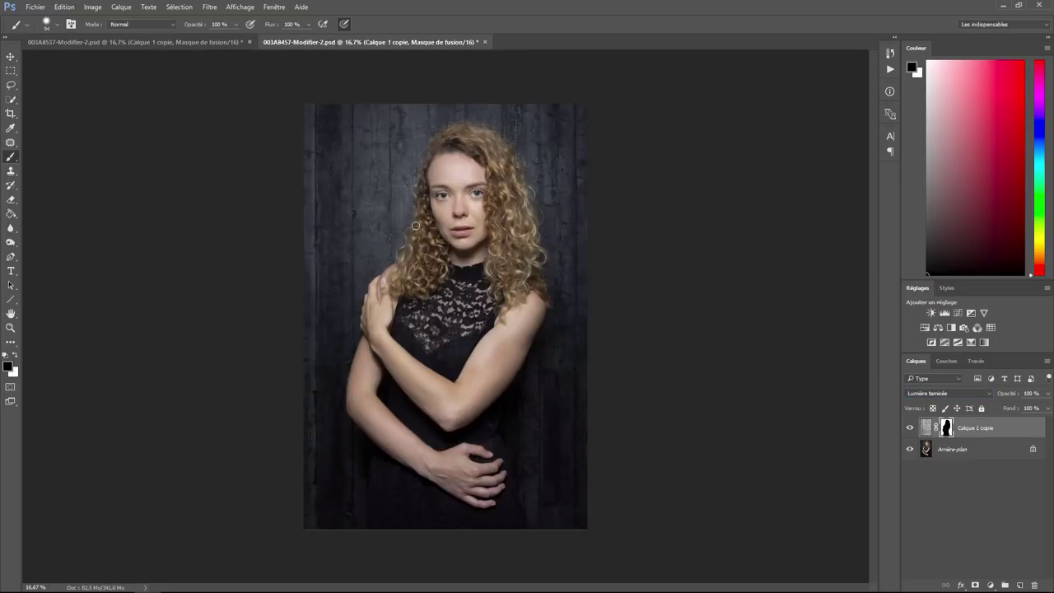